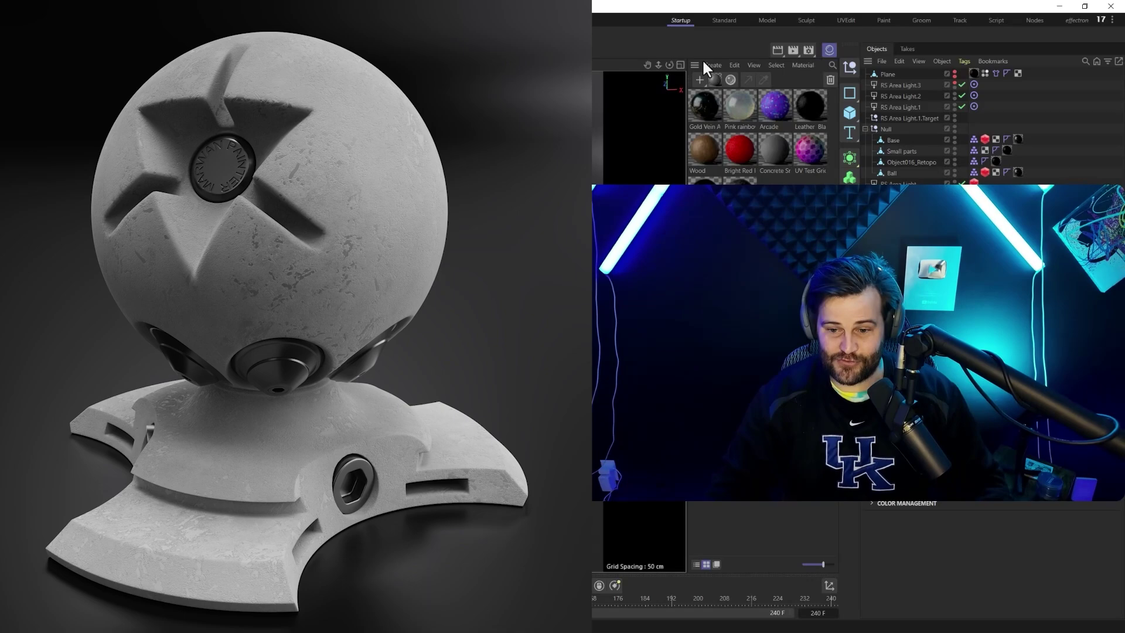
left_click(703, 118)
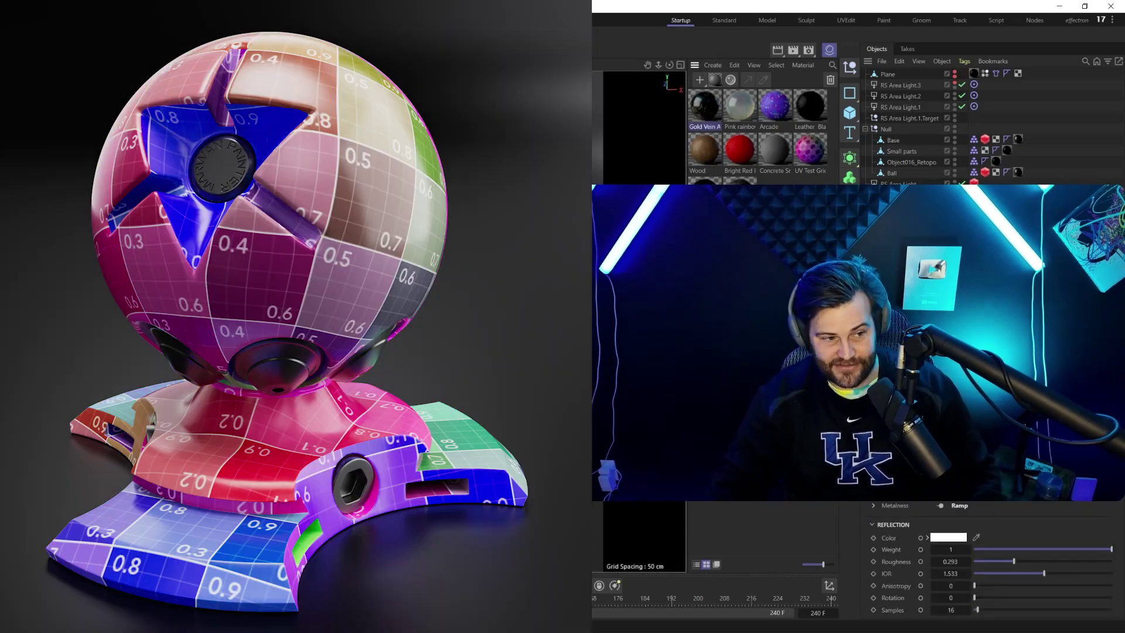
left_click_drag(703, 105, 698, 103)
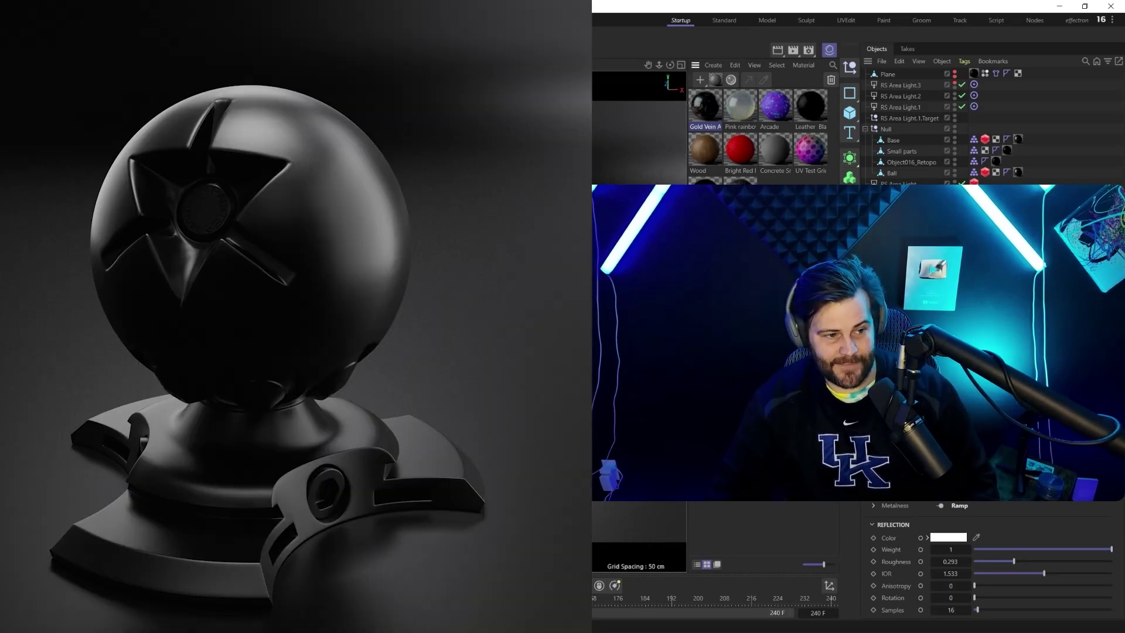
Step: Import the assets from "Effectatron Free RS Material Pack.zip" in the "Effectatron's 10 Free RS Materials 2025" folder into the asset library
left_click(46, 65)
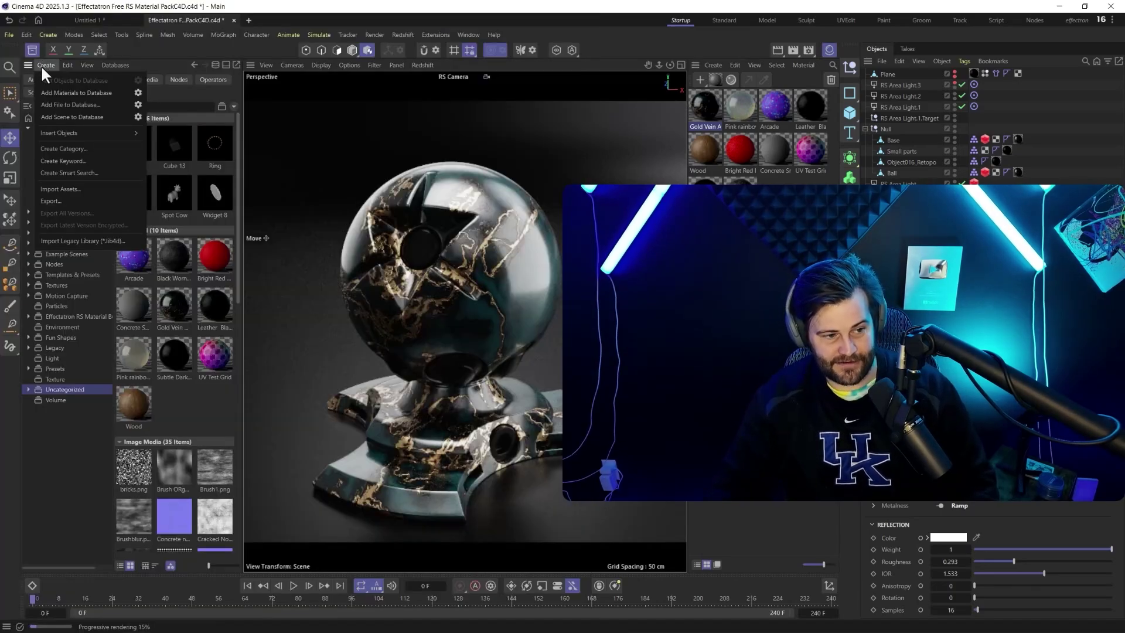
left_click(65, 188)
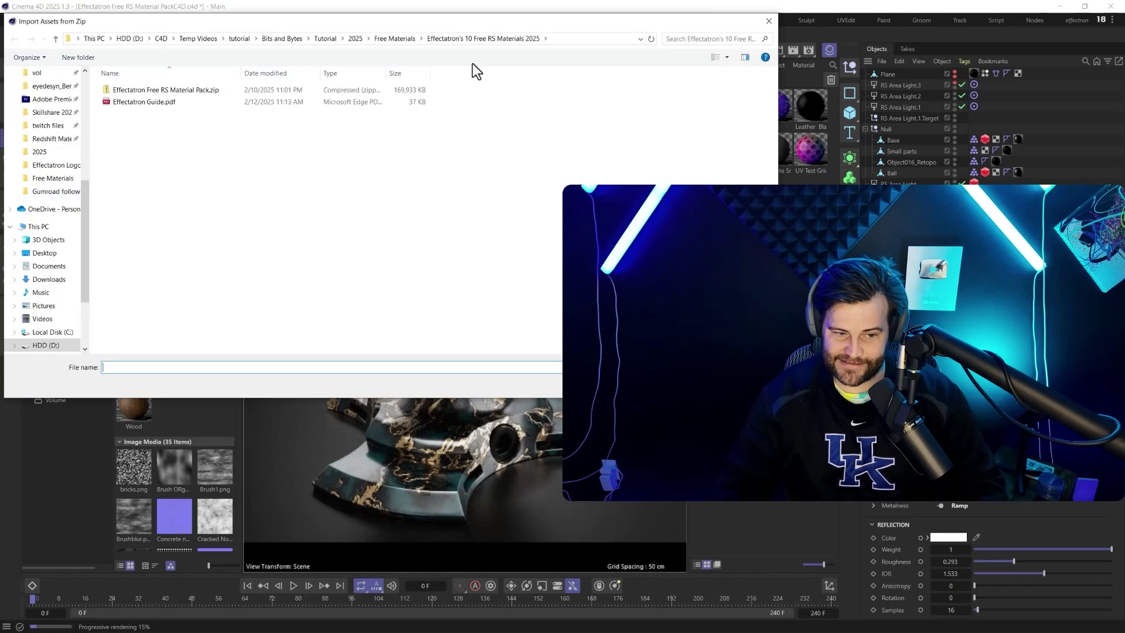
left_click(394, 39)
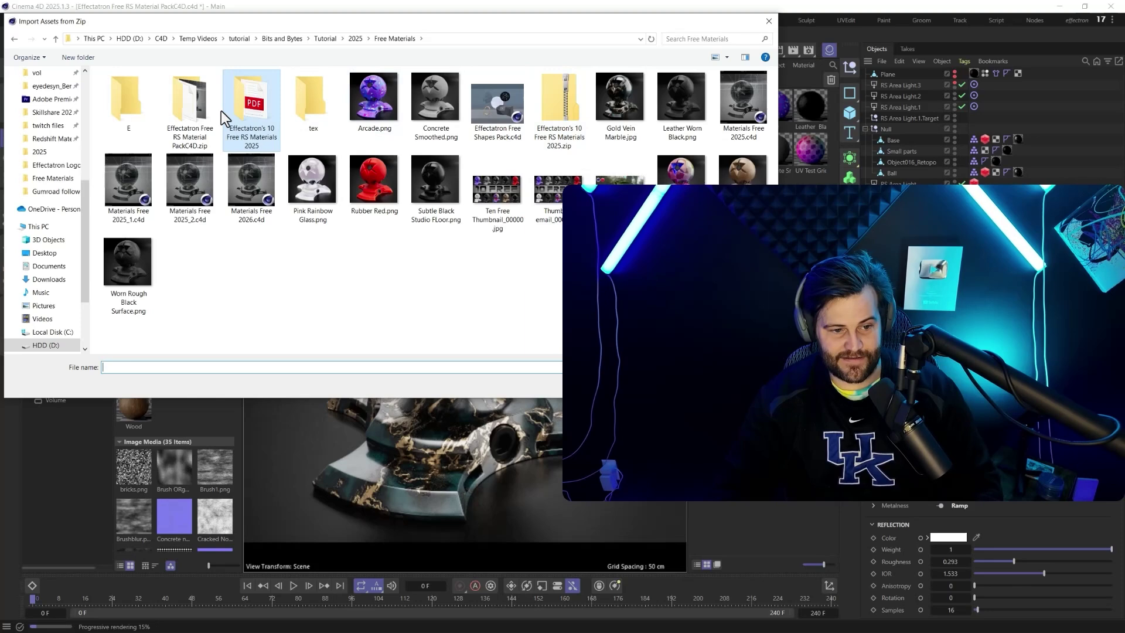
double_click(239, 97)
left_click(234, 90)
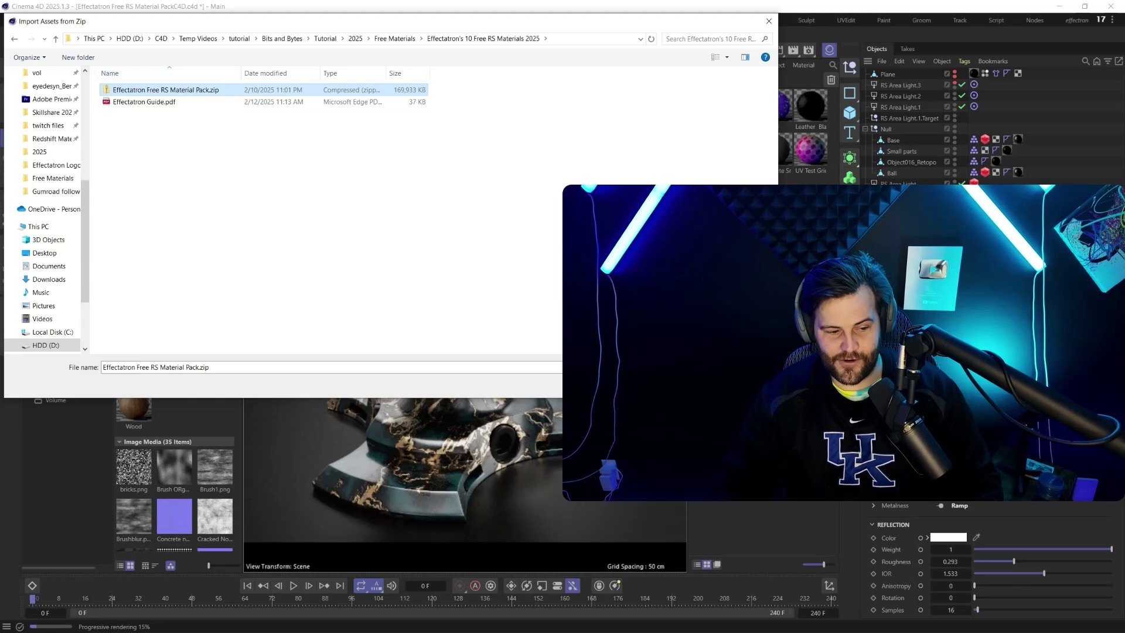
key("Return")
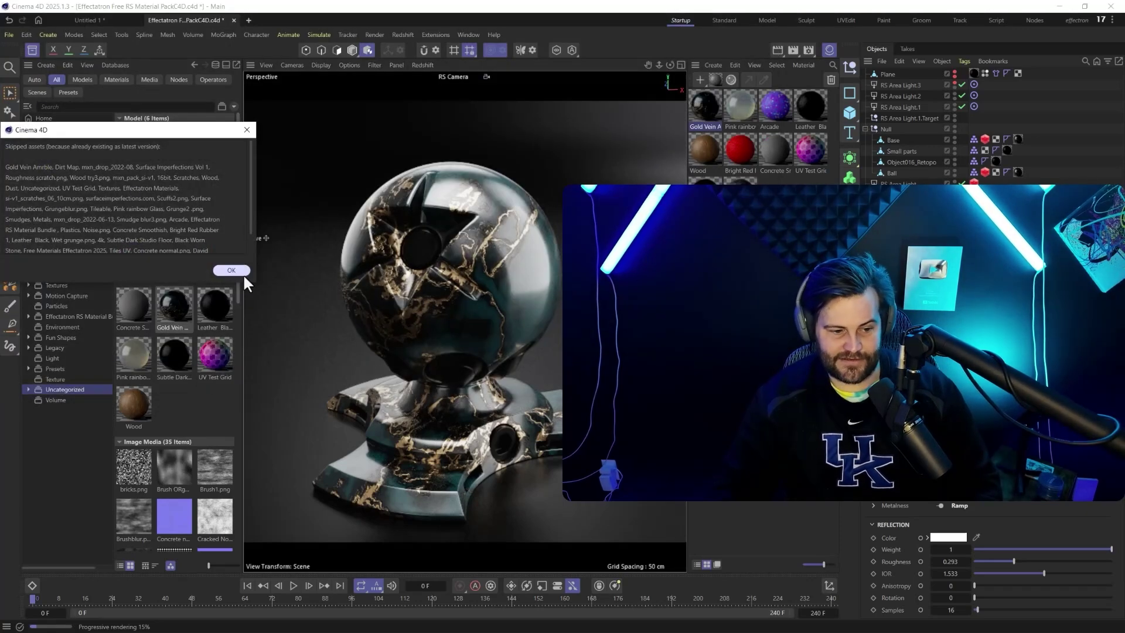
left_click(231, 270)
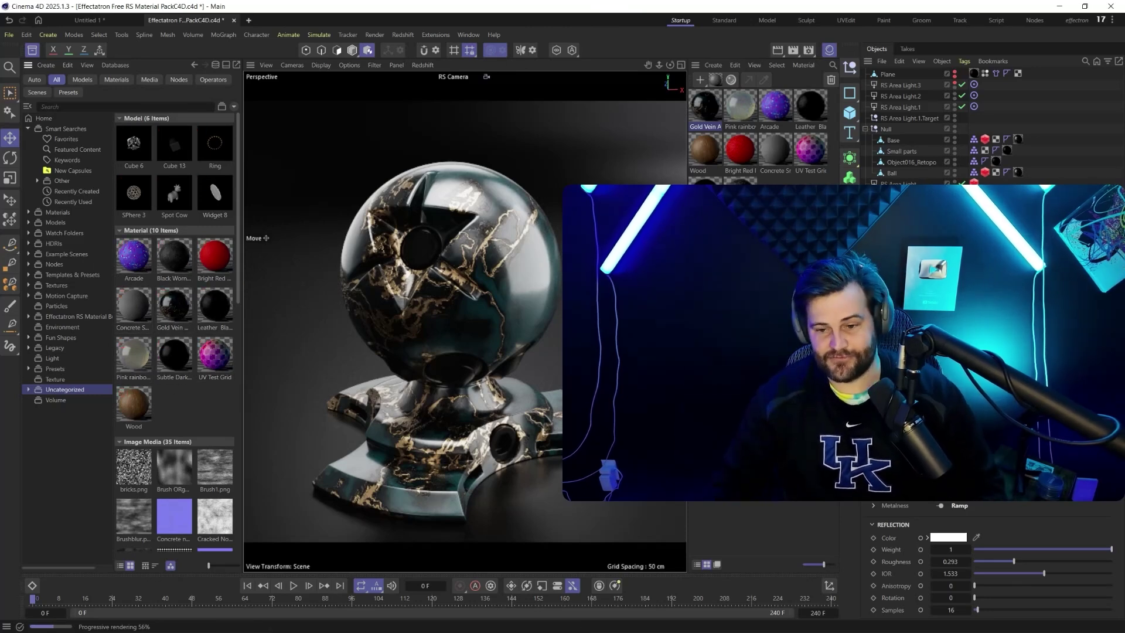
key("ctrl+shift+a")
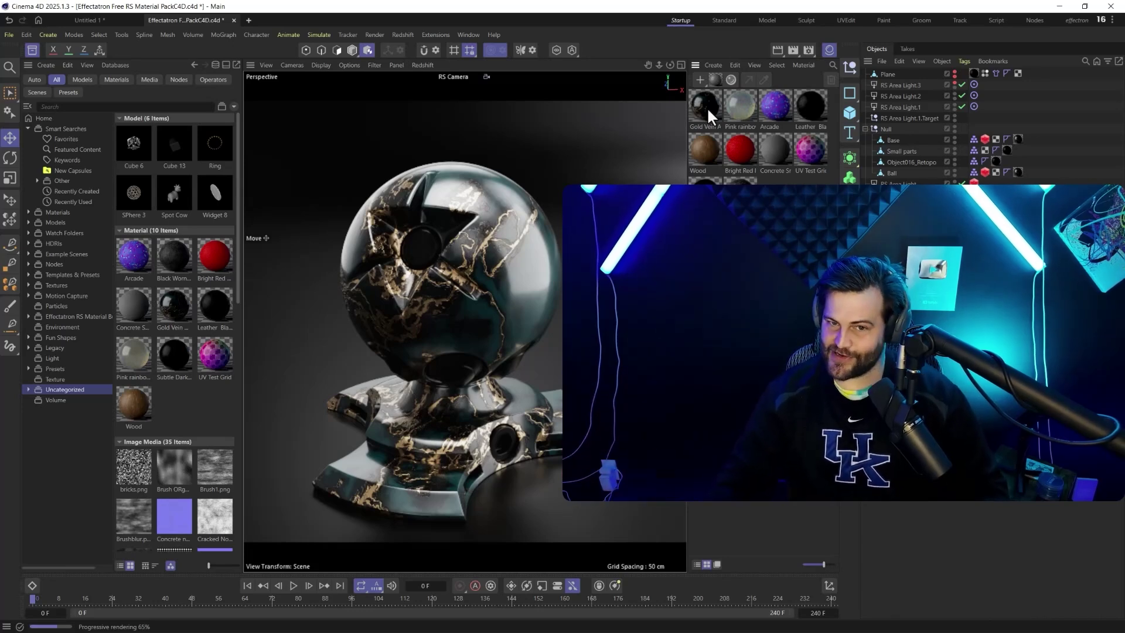
left_click_drag(703, 193, 761, 199)
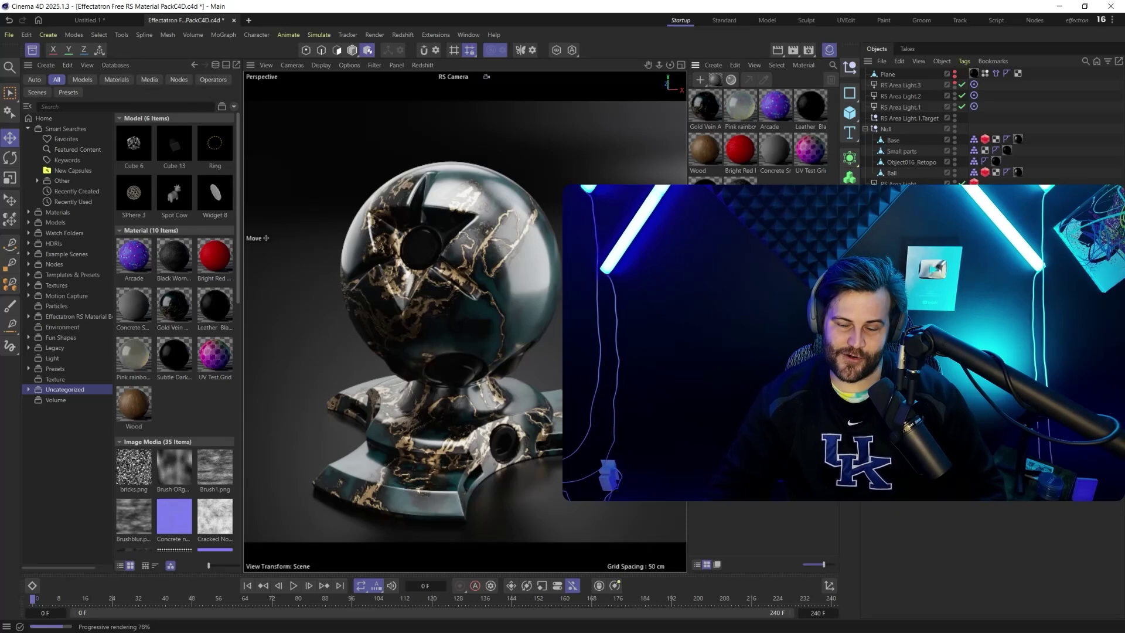
left_click_drag(712, 175, 700, 118)
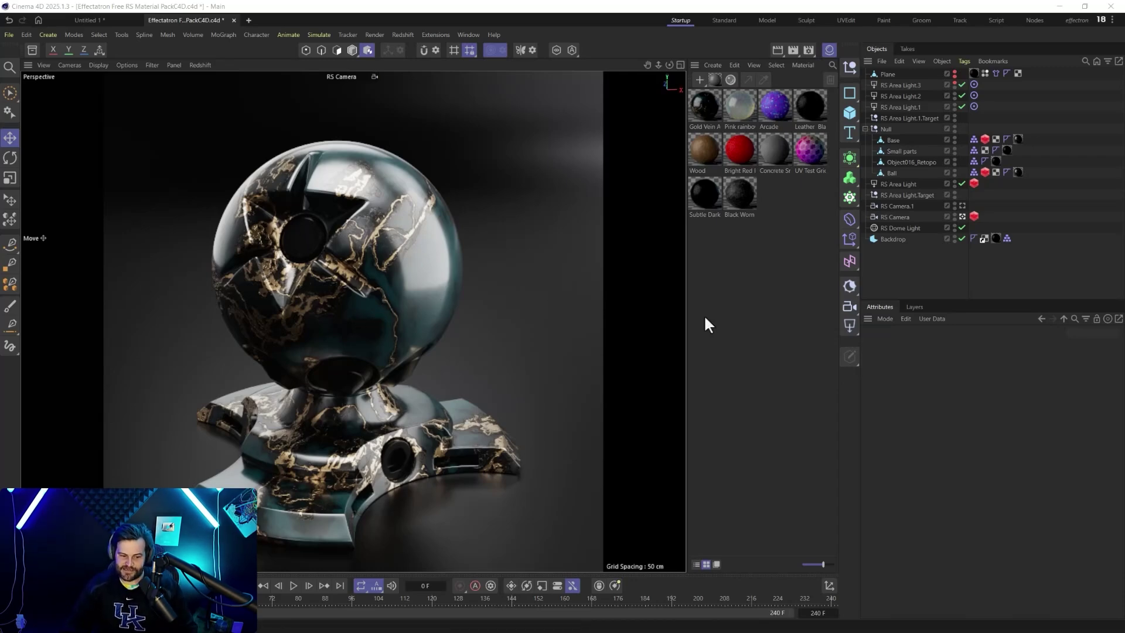
Step: Open the Gold Vein material's node graph and auto-arrange its nodes
double_click(706, 114)
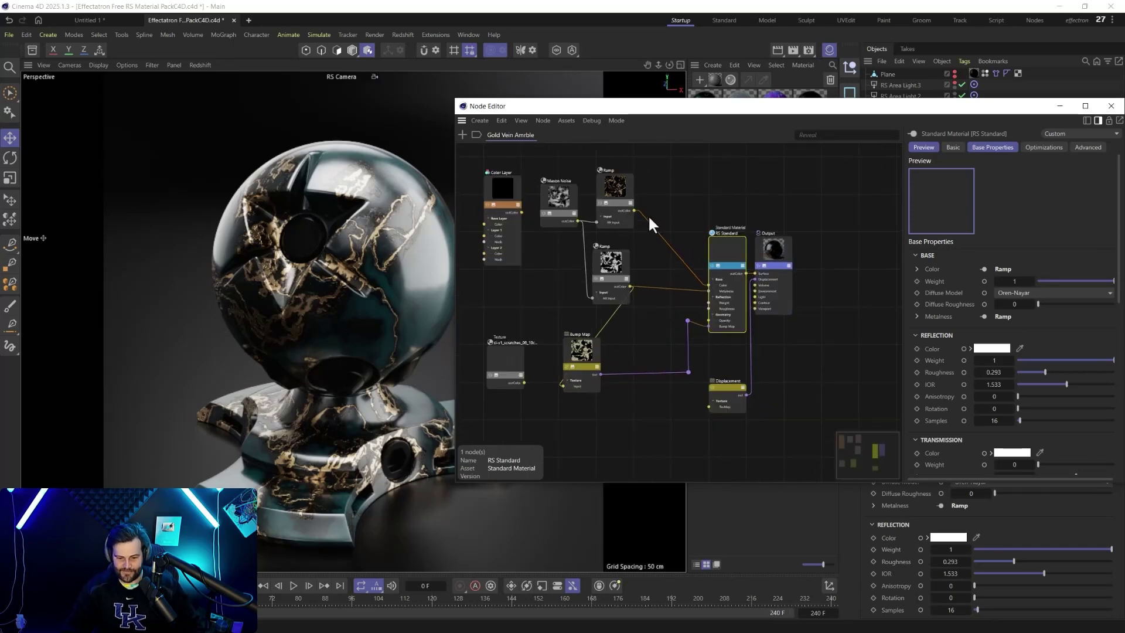
scroll(648, 214, "up", 3)
scroll(556, 246, "down", 4)
middle_click_drag(557, 246, 831, 421)
scroll(831, 421, "up", 3)
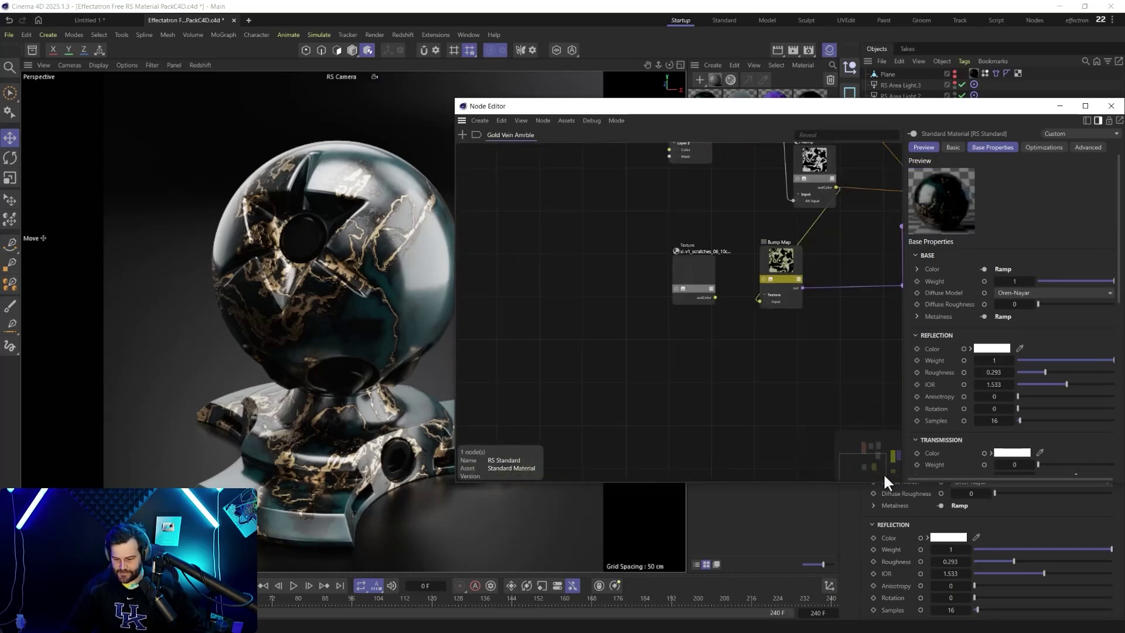
scroll(894, 456, "down", 5)
scroll(746, 315, "down", 3)
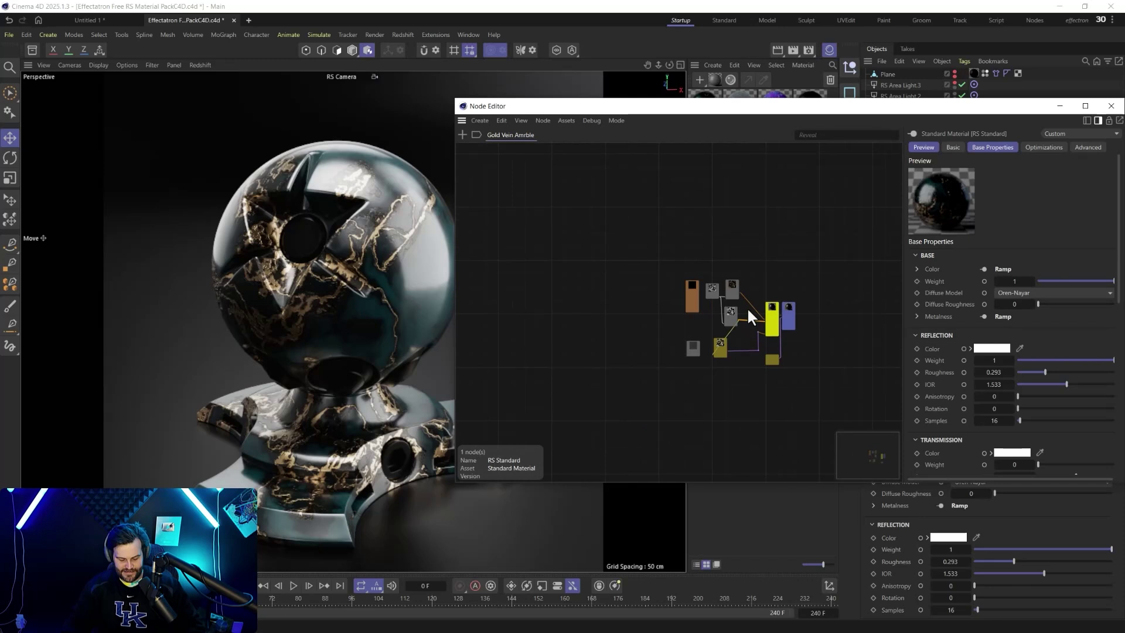
key("h")
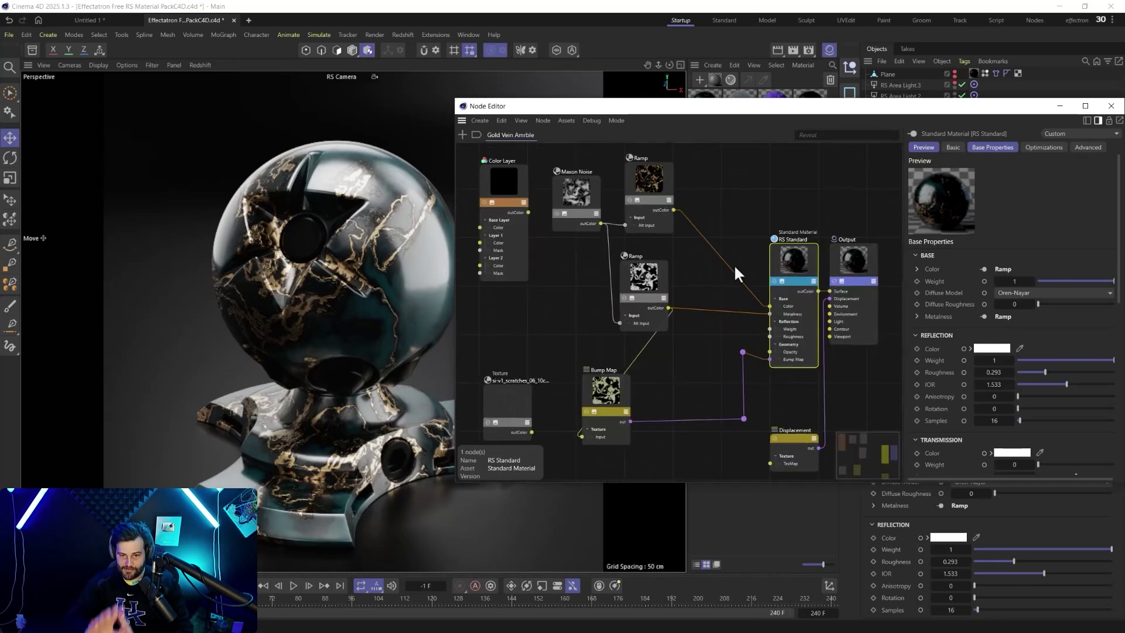
key("alt+a")
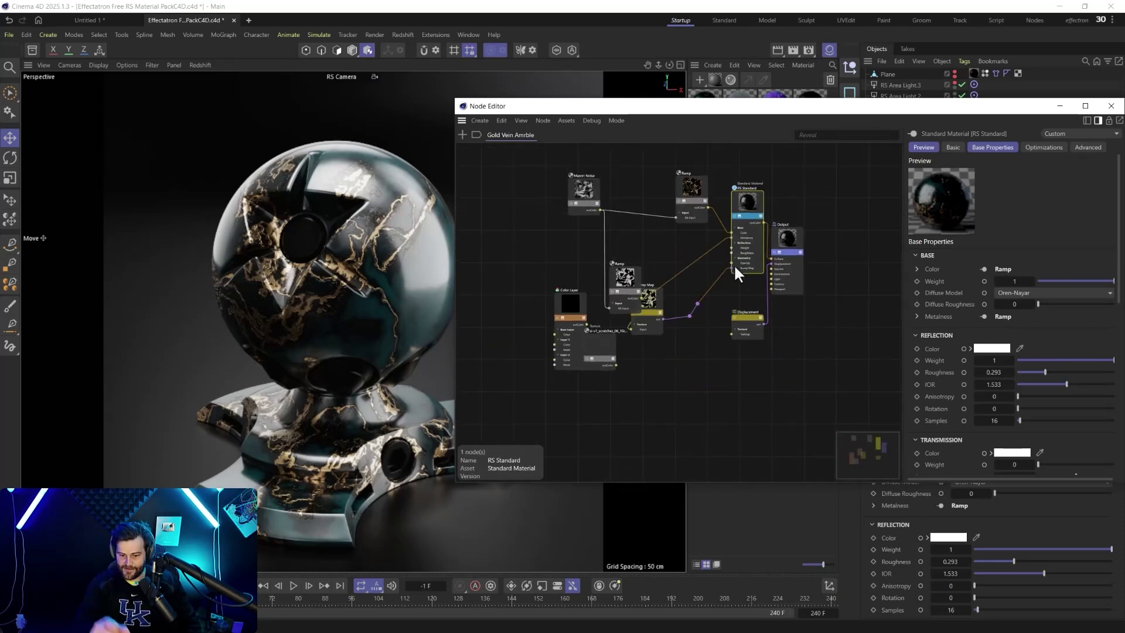
Step: Delete the unconnected Color Layer and scratches Texture nodes from the Gold Vein material's graph
left_click_drag(518, 349, 652, 404)
key("Delete")
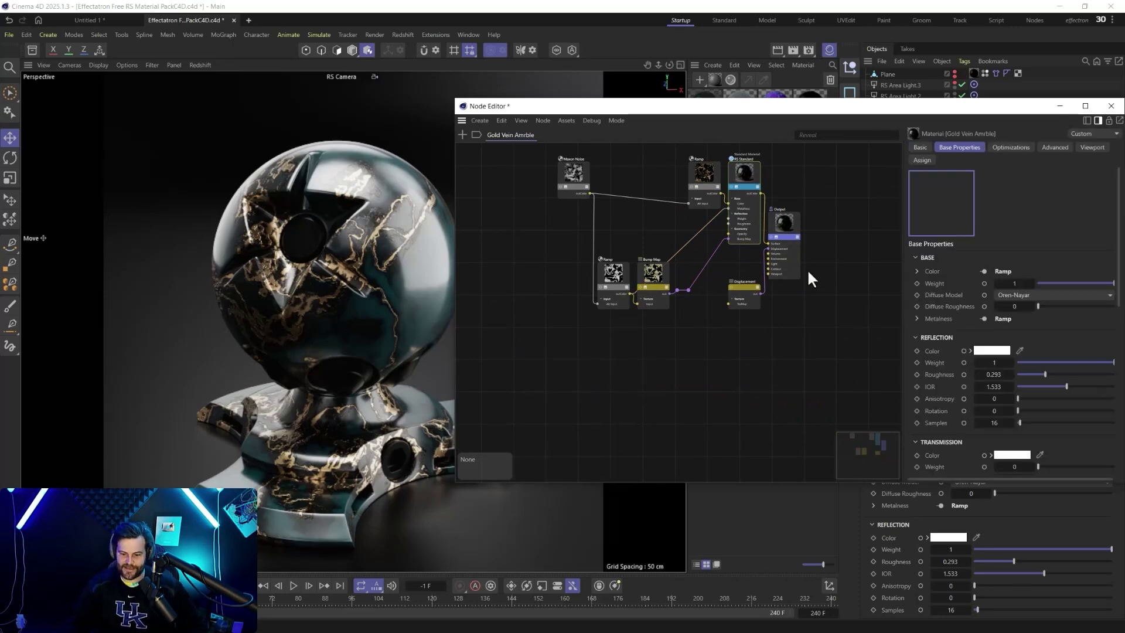
key("h")
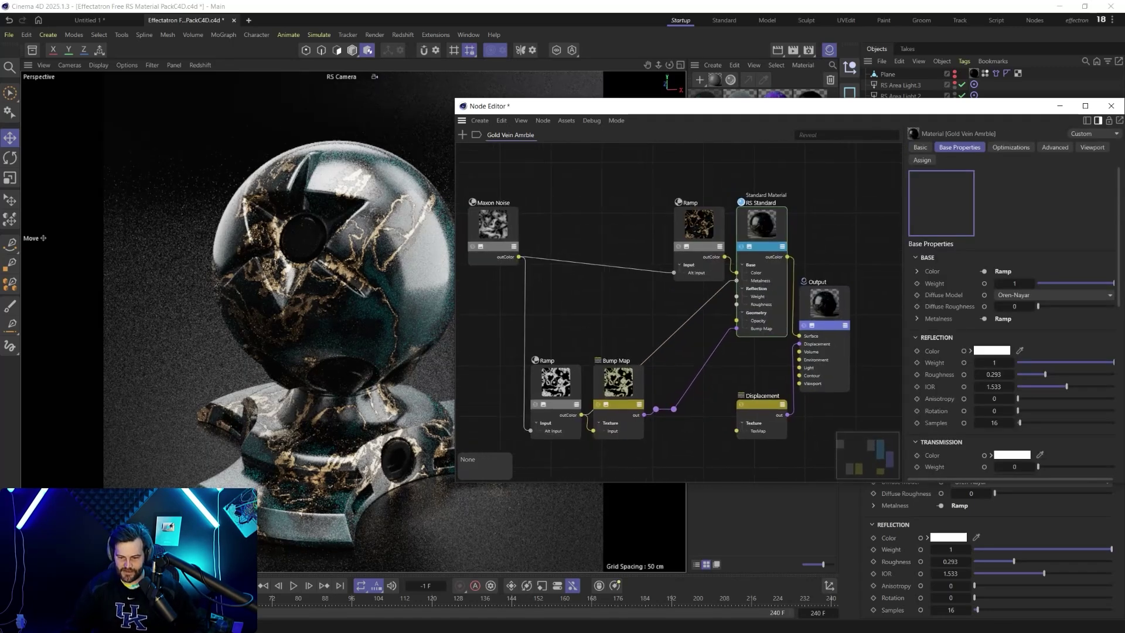
Step: Set the Maxon Noise node's seed to 222 to vary the vein pattern
left_click_drag(507, 229, 554, 203)
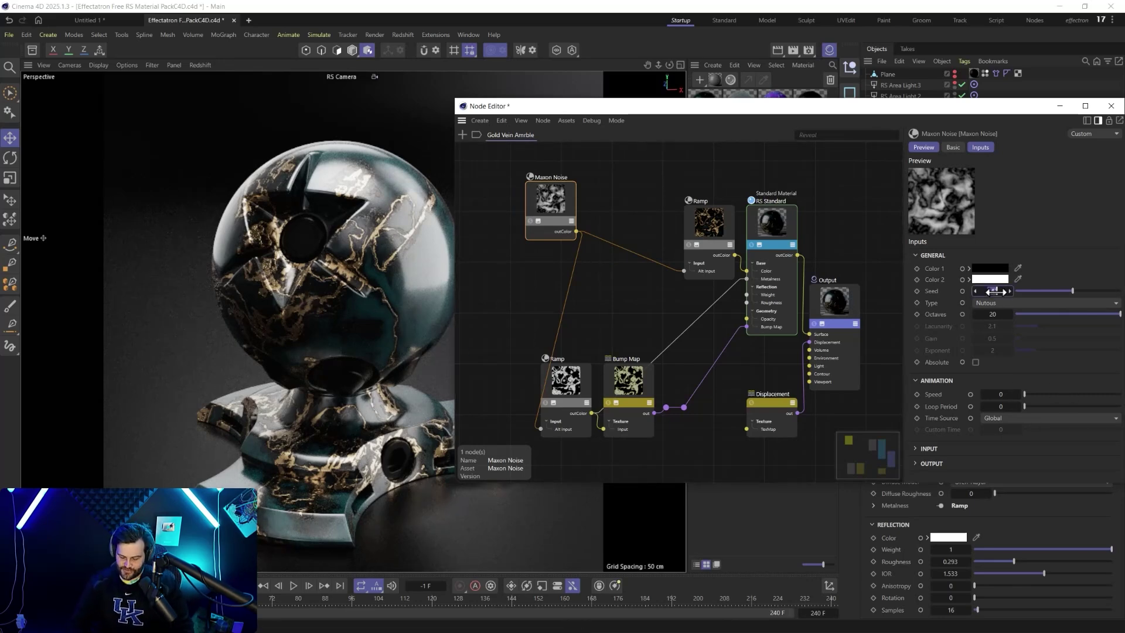
left_click_drag(993, 291, 996, 293)
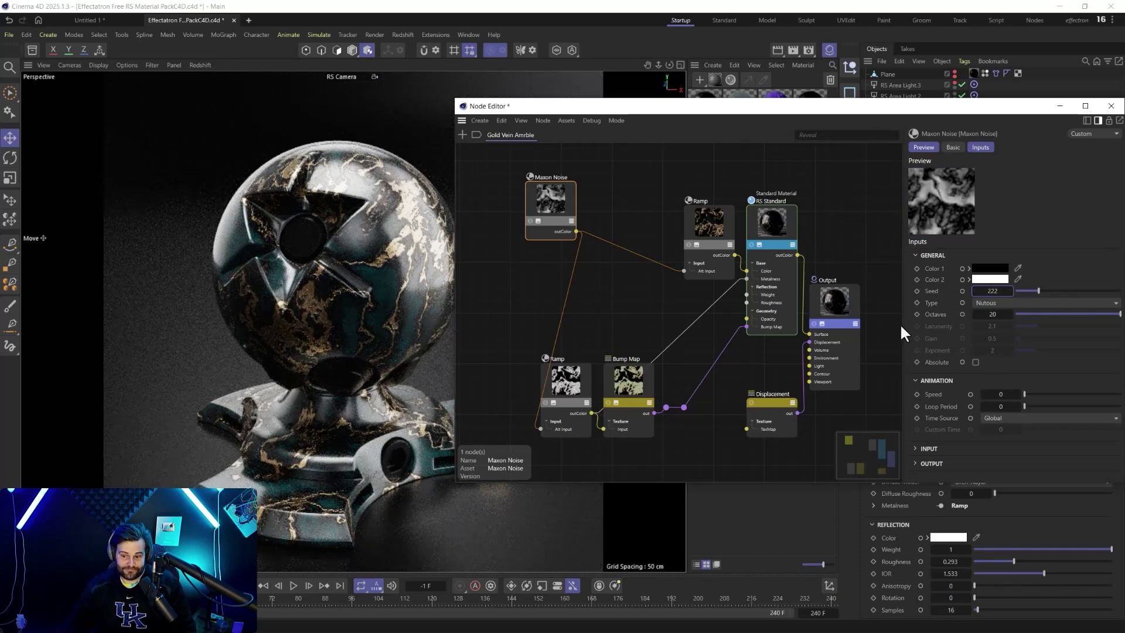
Step: Darken the gold knot of the Ramp feeding the base color to near black, with a V of 1%
left_click_drag(701, 226, 673, 219)
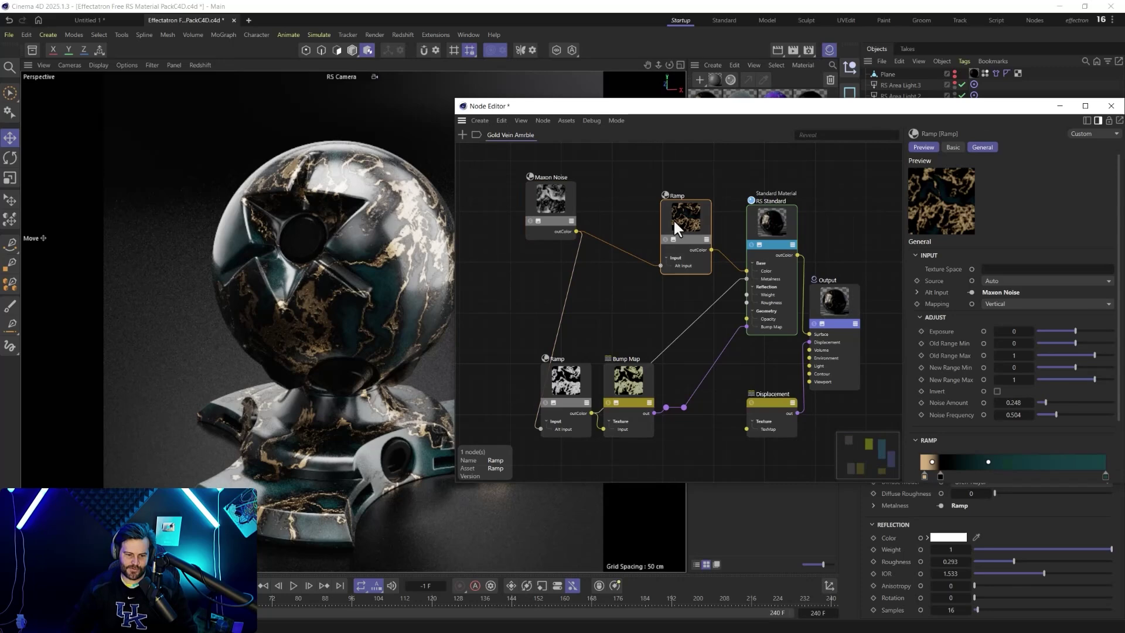
left_click(924, 475)
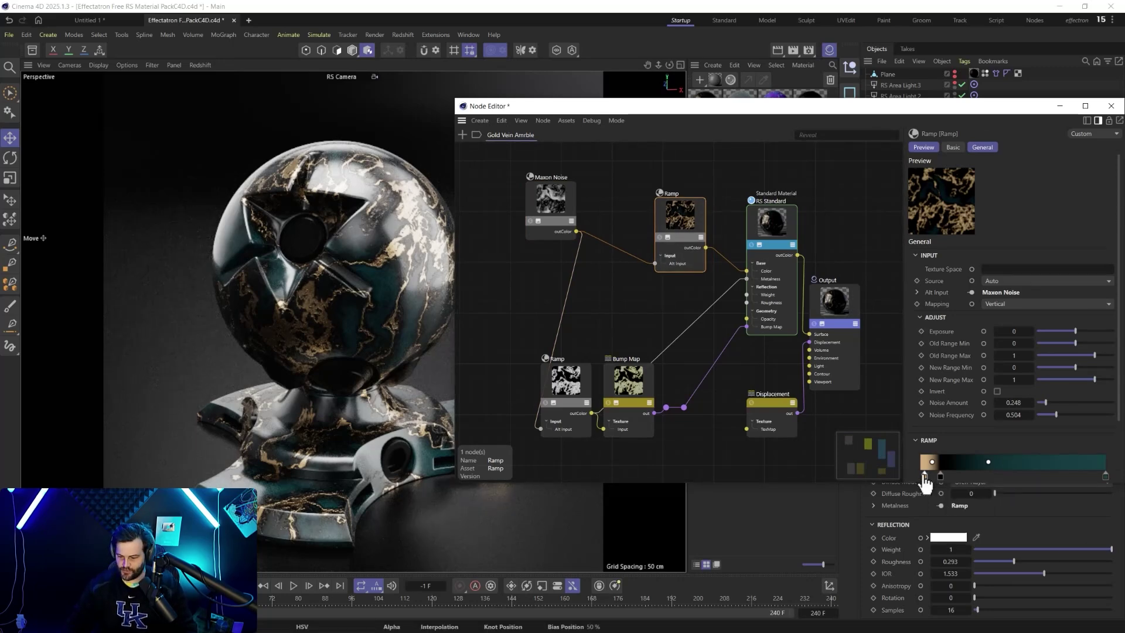
double_click(922, 475)
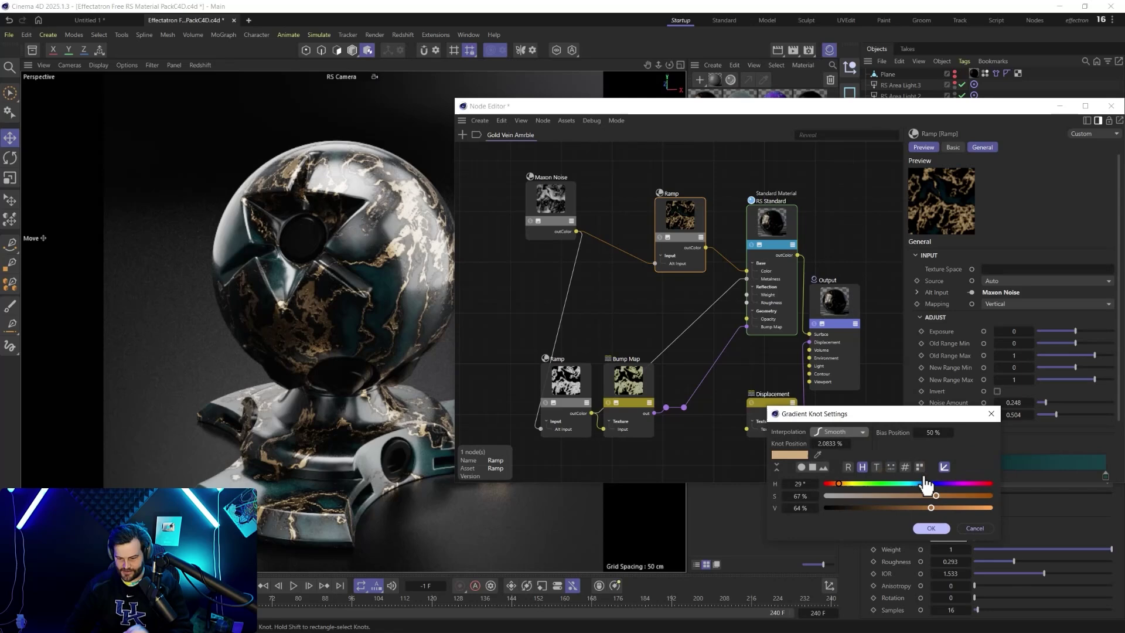
left_click(828, 507)
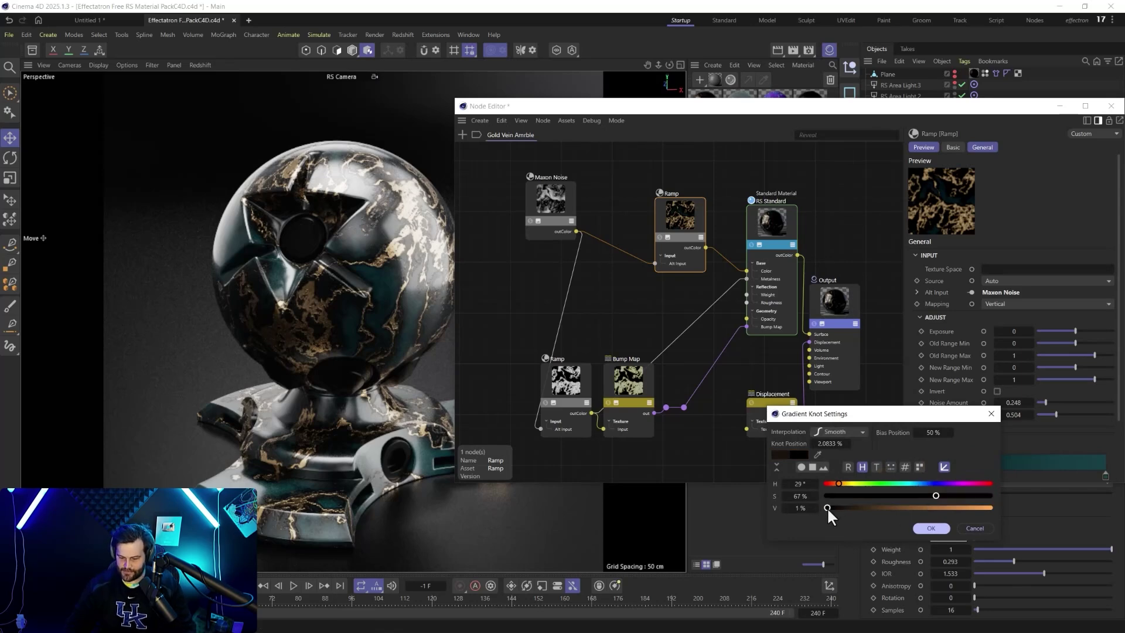
left_click(929, 528)
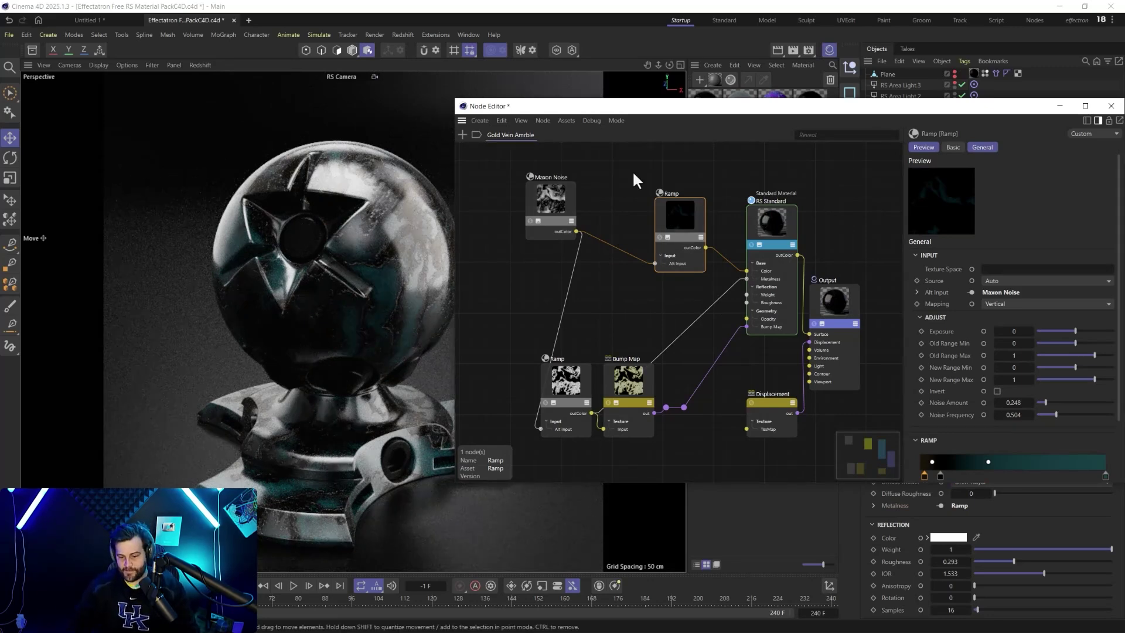
Step: Recolor the base color Ramp's second knot to near white and its teal end knot to neutral grey
double_click(941, 475)
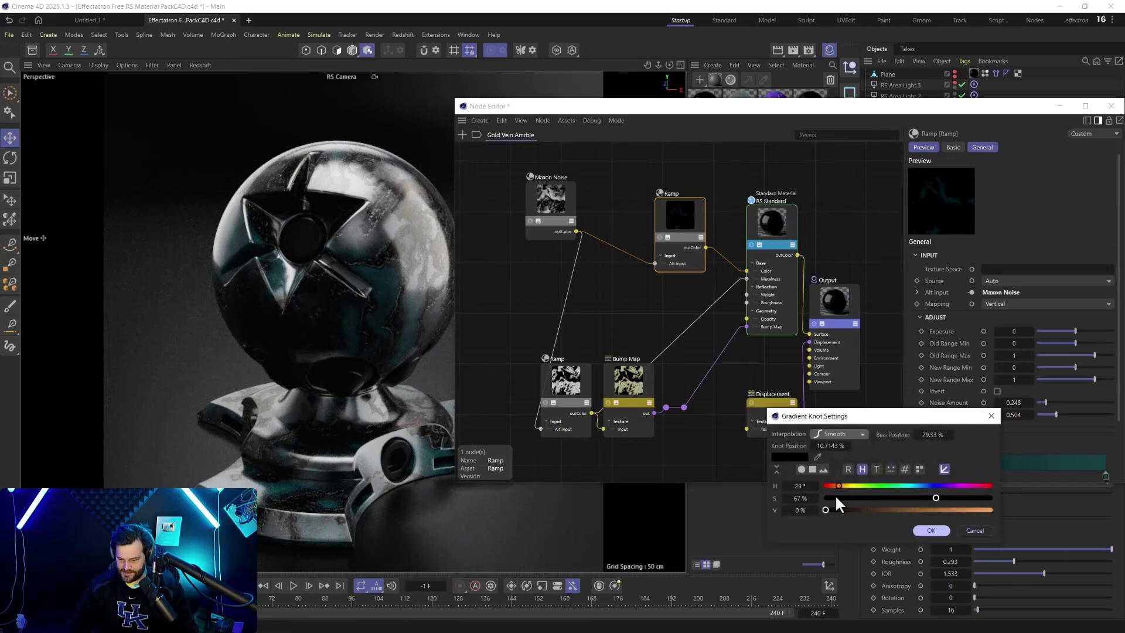
left_click_drag(835, 497, 946, 511)
left_click(931, 530)
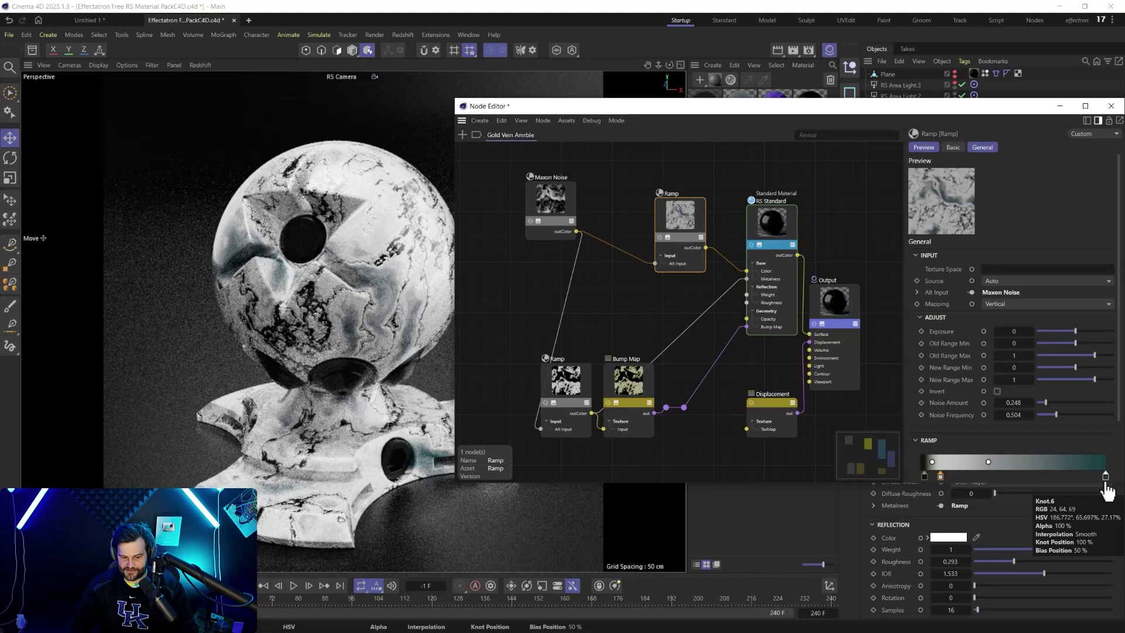
double_click(1105, 478)
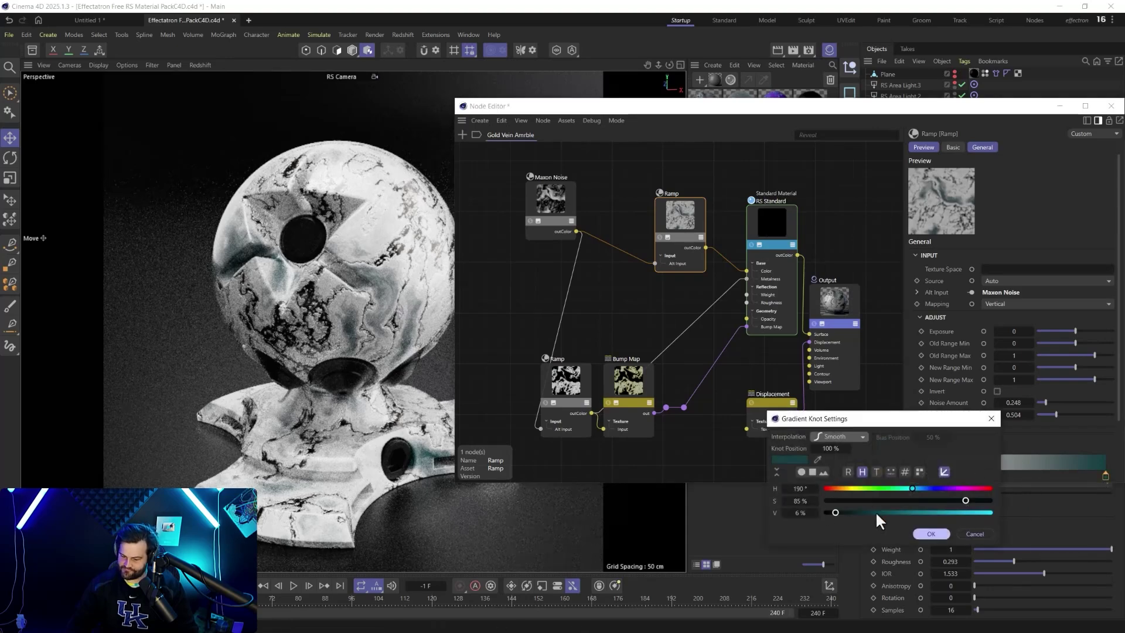
left_click(930, 533)
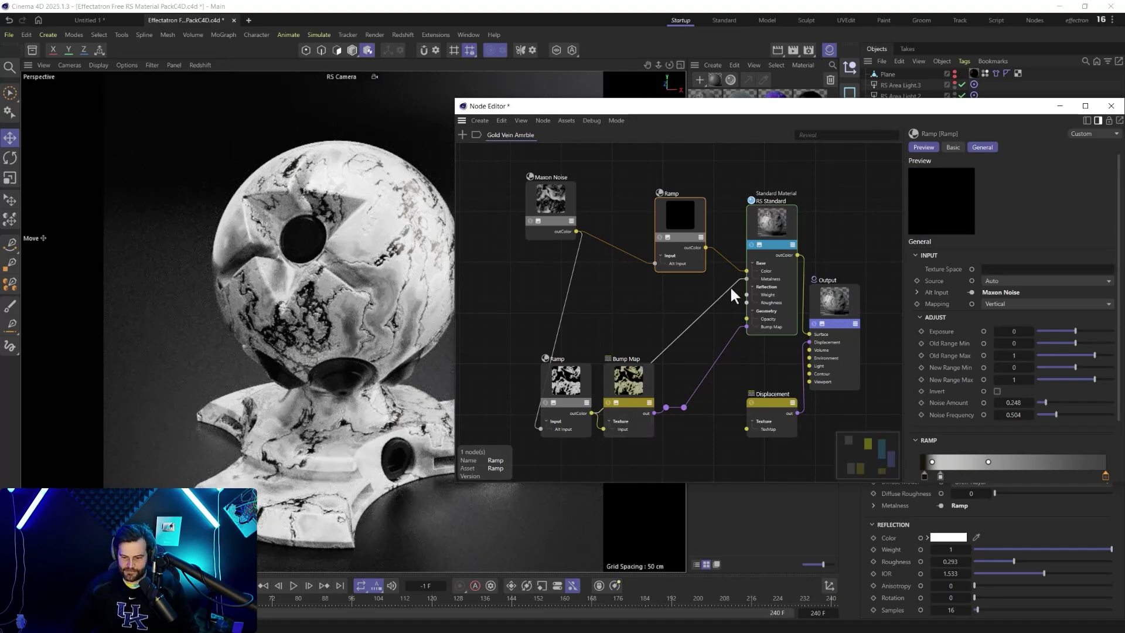
Step: Disconnect the lower Ramp from the RS Standard material's Metalness input and select the RS Standard node
left_click_drag(746, 278, 645, 294)
left_click(774, 212)
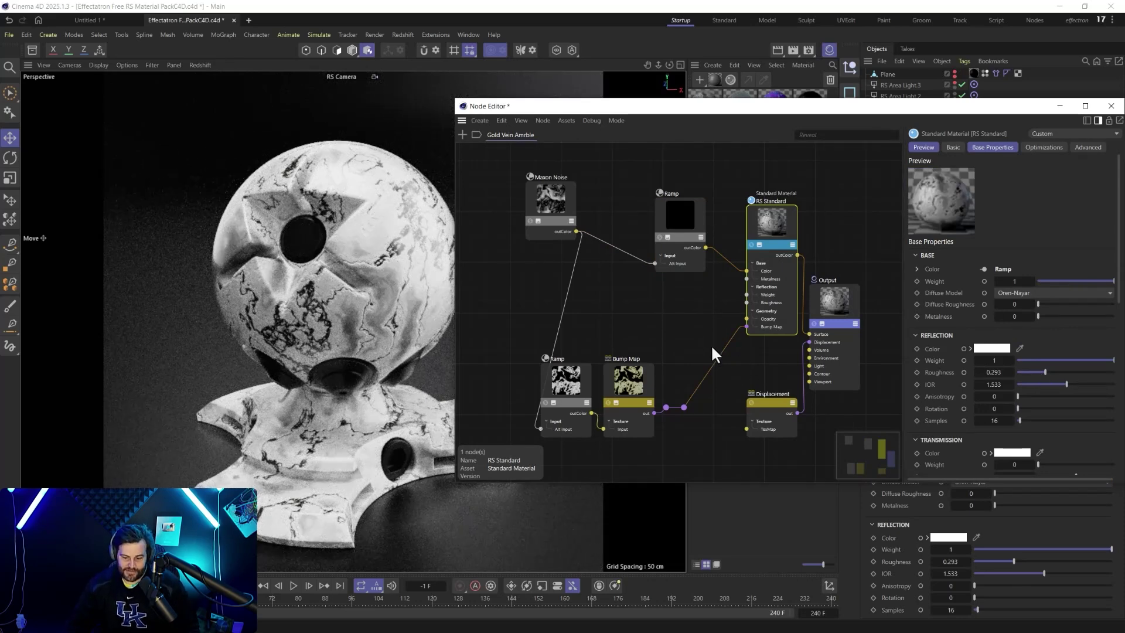
Step: Try the Hama and Cell noise types on the Maxon Noise node, ending with the Stupl type
left_click(551, 199)
left_click(992, 303)
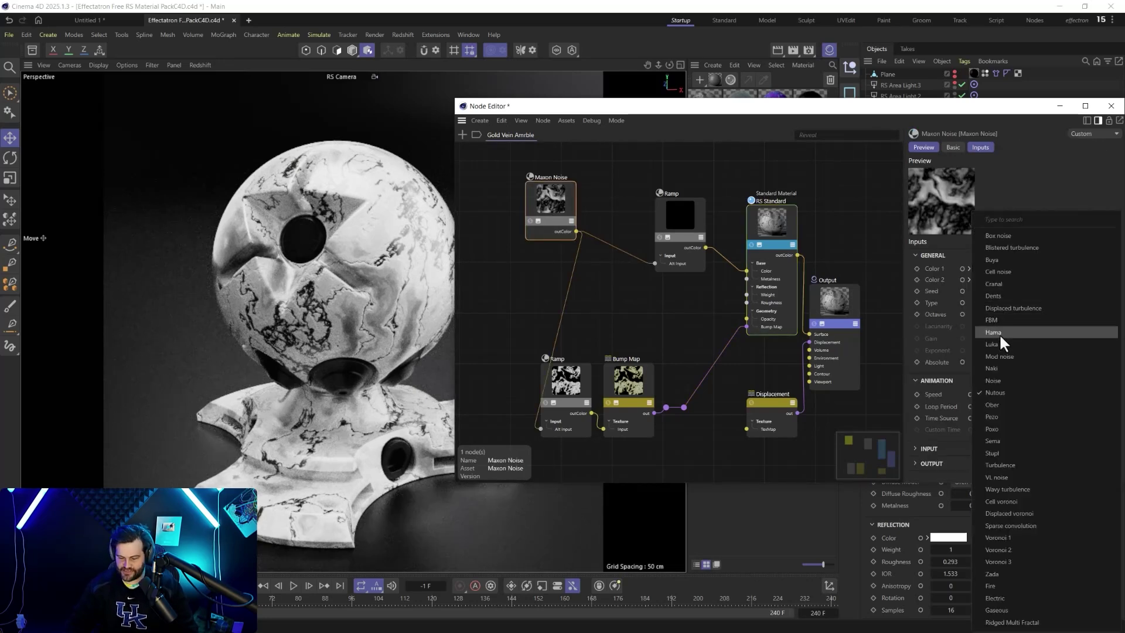
left_click(1000, 332)
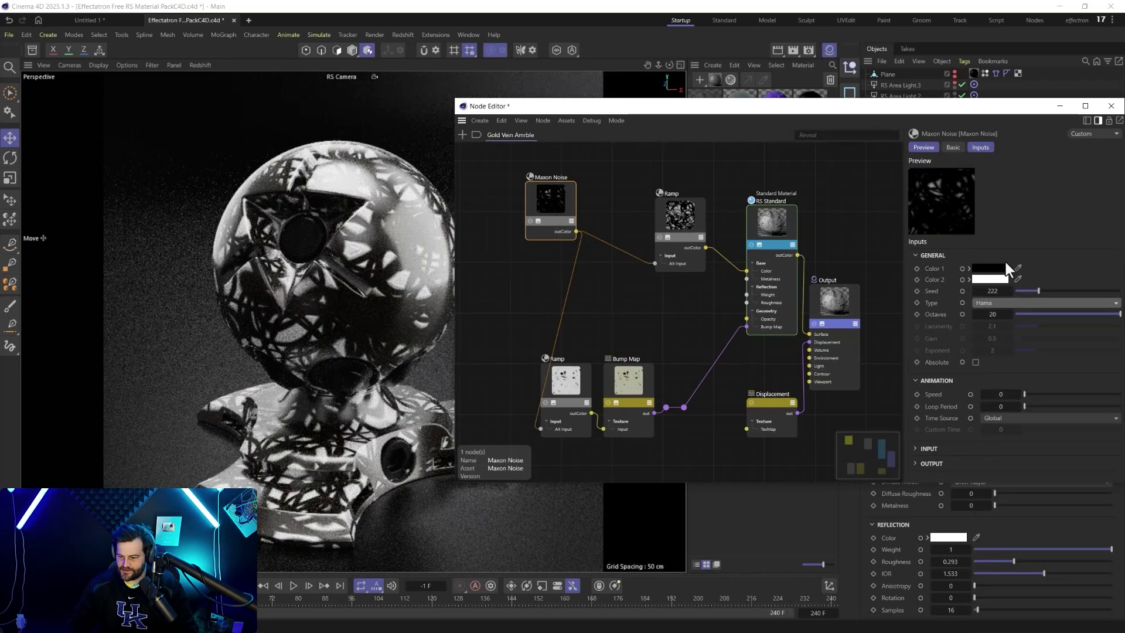
left_click(1005, 301)
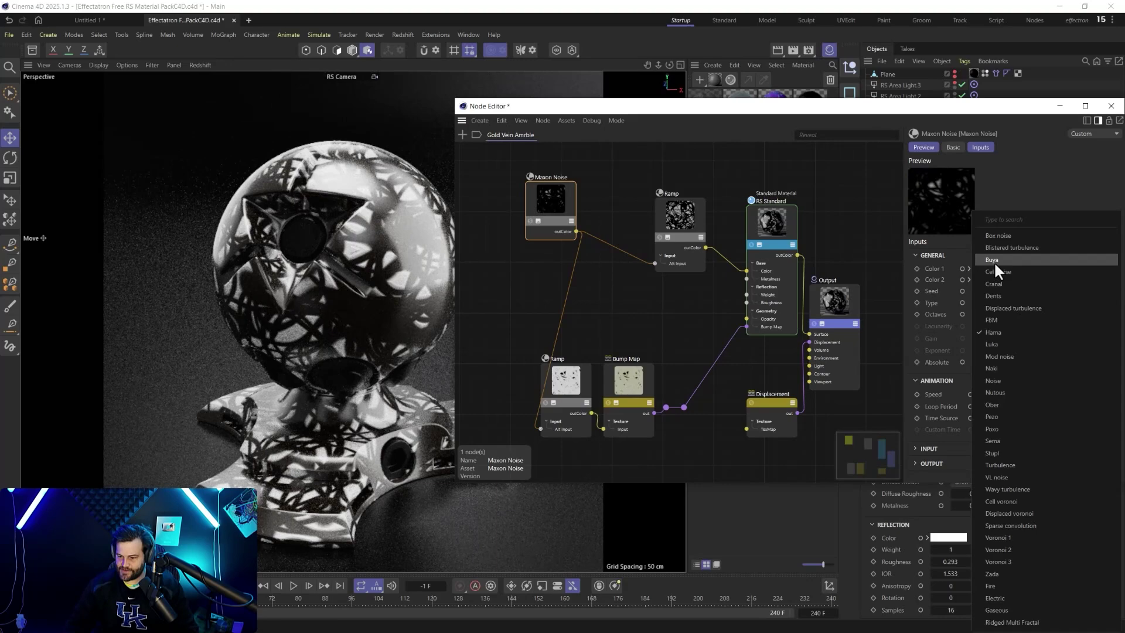
left_click(997, 267)
left_click(1001, 298)
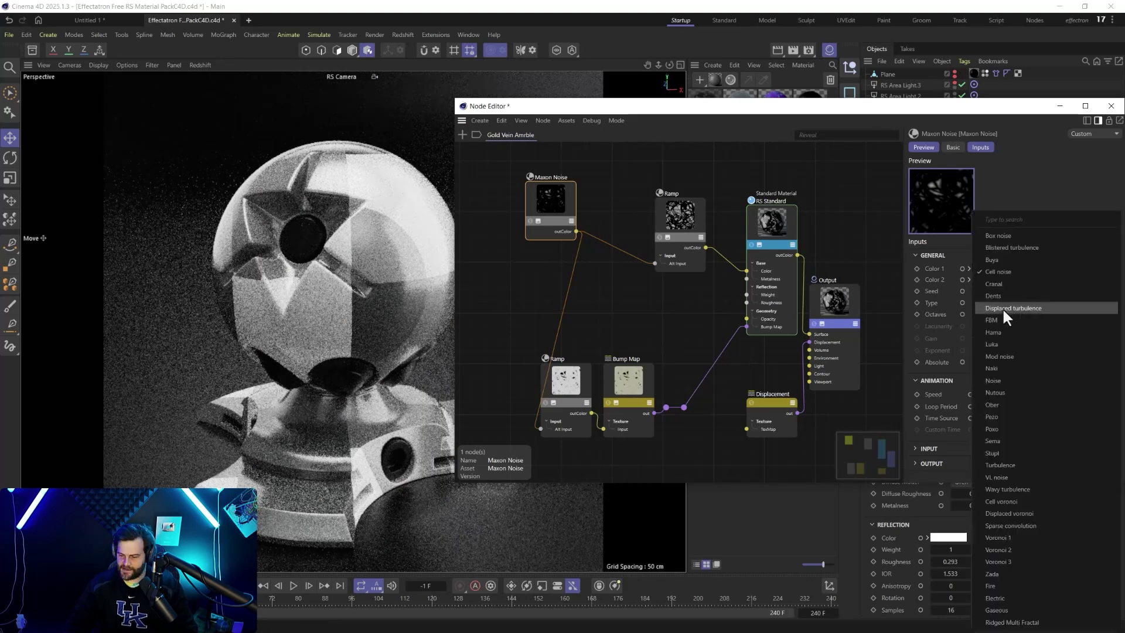
left_click(999, 455)
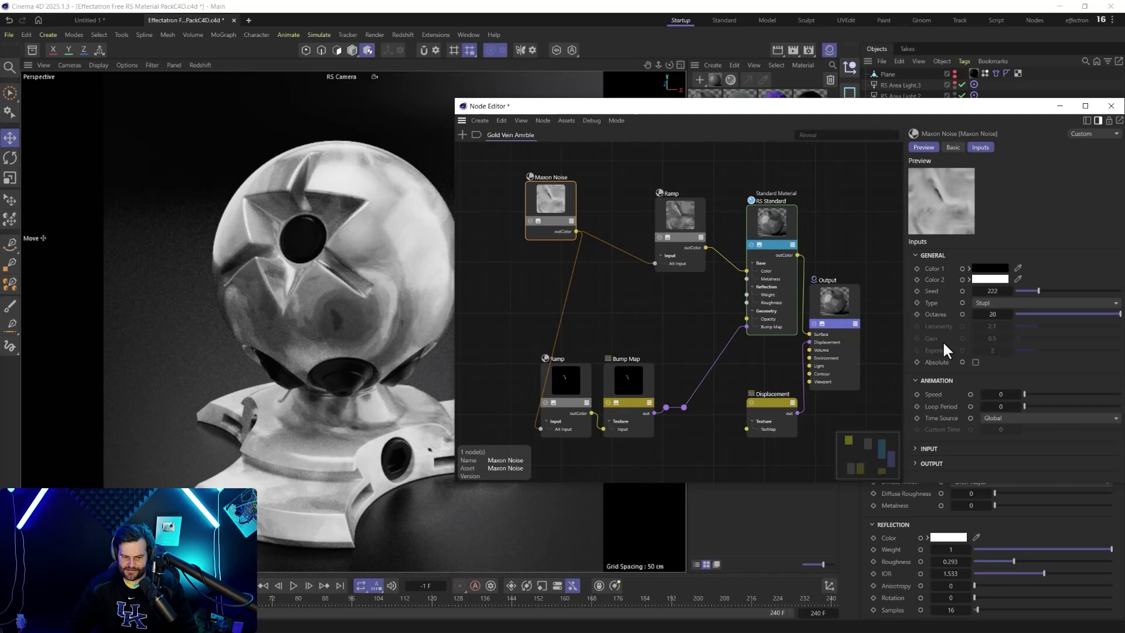
Step: Set the Maxon Noise node's Overall Scale to 1 in its input settings
left_click(929, 449)
scroll(934, 398, "down", 1)
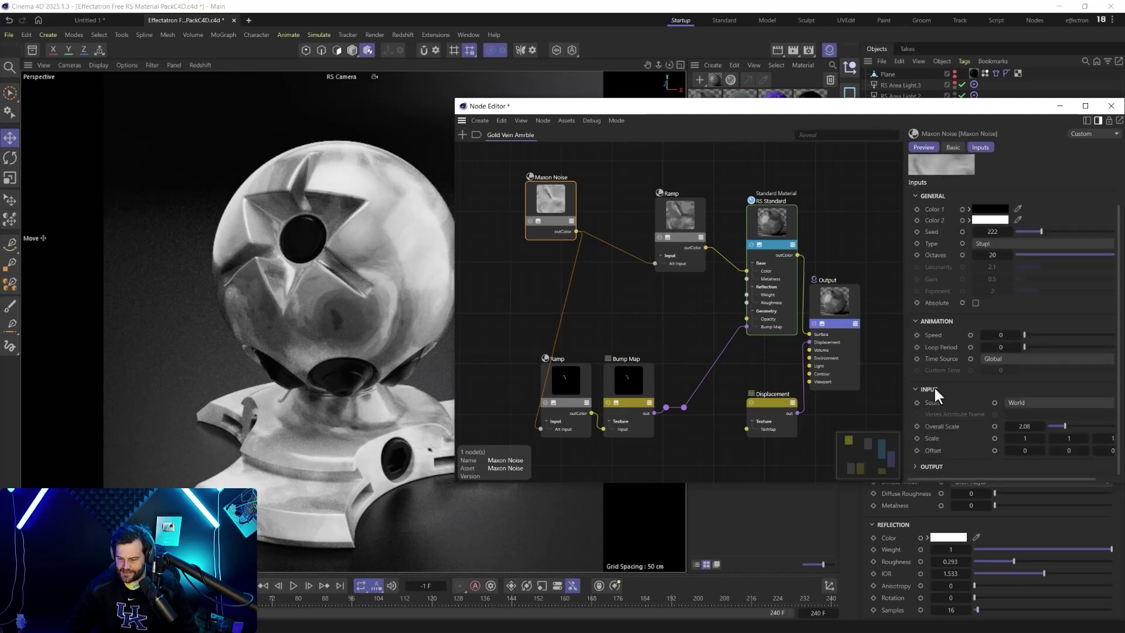
double_click(1020, 425)
type("1")
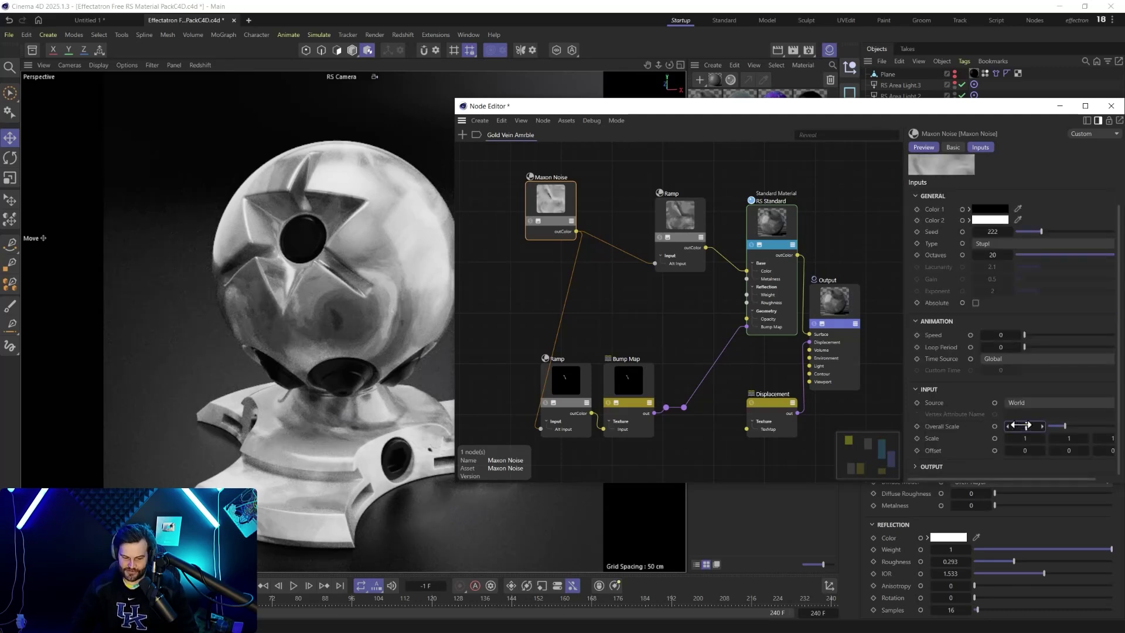
key("Return")
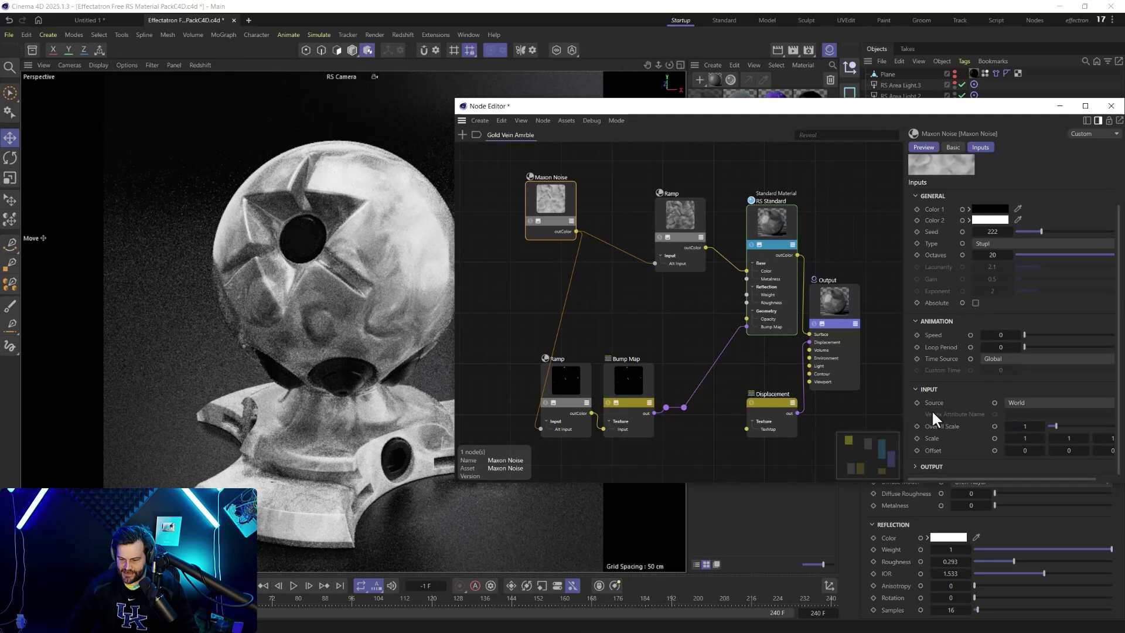
Step: Raise the Maxon Noise output Cycles to a high value, ending at 5.96
left_click(917, 466)
scroll(937, 410, "down", 1)
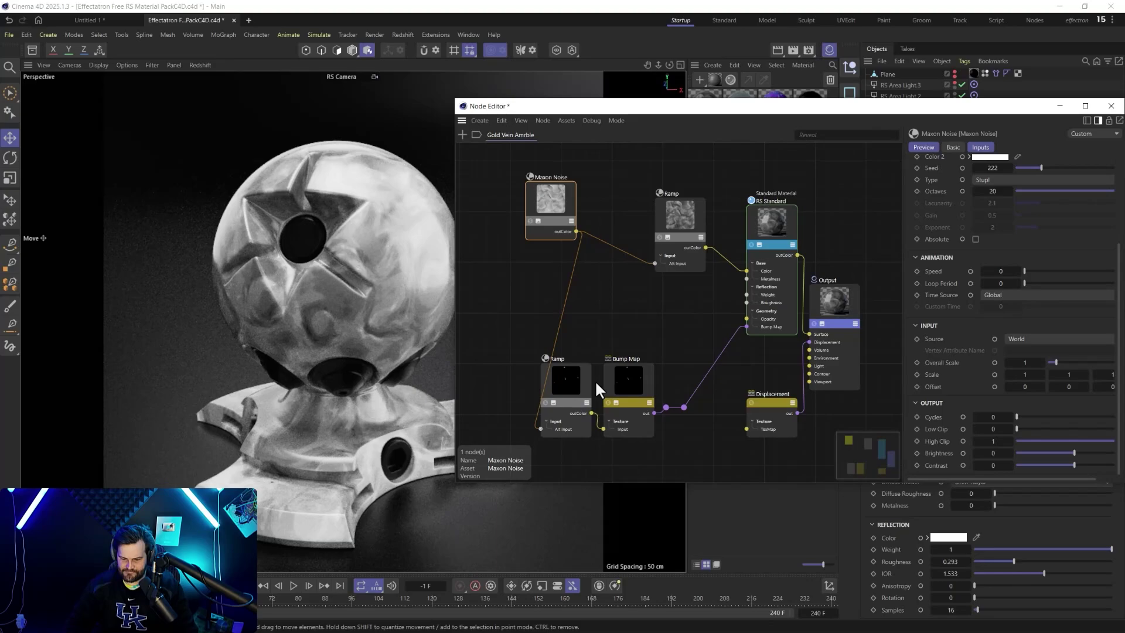
left_click_drag(1025, 413, 1107, 417)
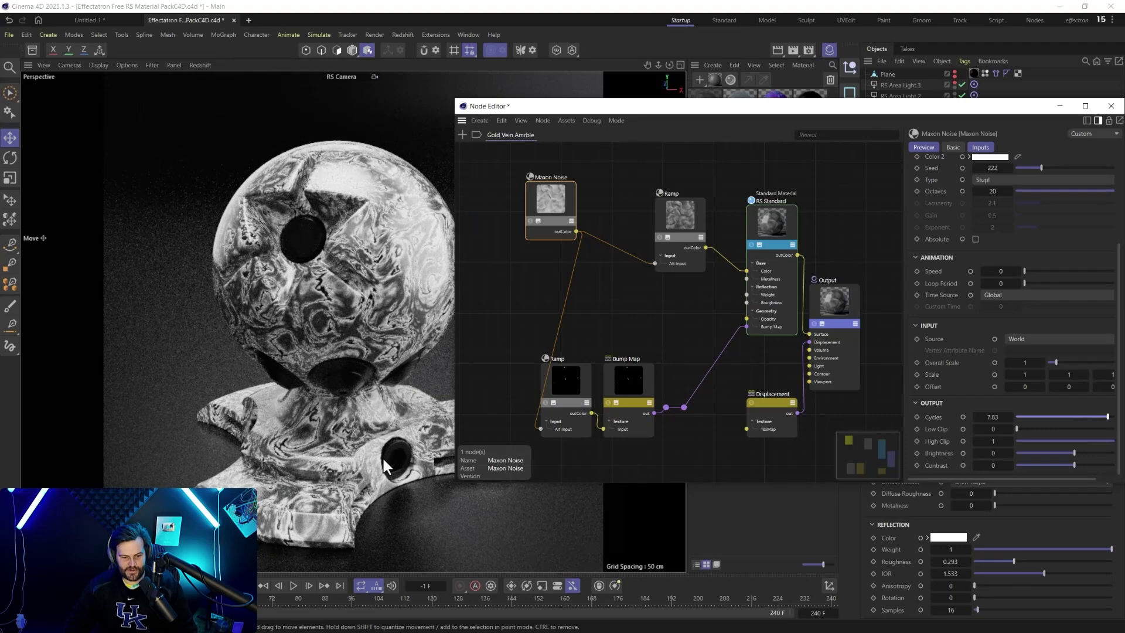
mouse_move(1038, 414)
left_mouse_down()
mouse_move(1021, 413)
mouse_move(1051, 416)
left_mouse_up()
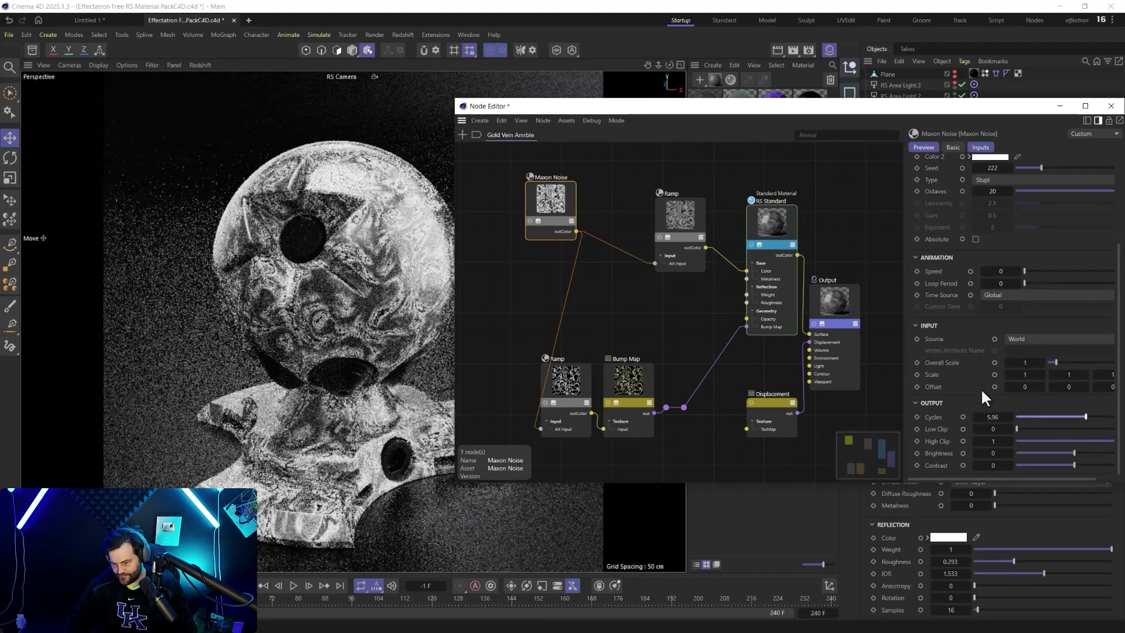
Step: Try the Displaced turbulence type on the Maxon Noise node, ending with the FBM type
left_click(1007, 179)
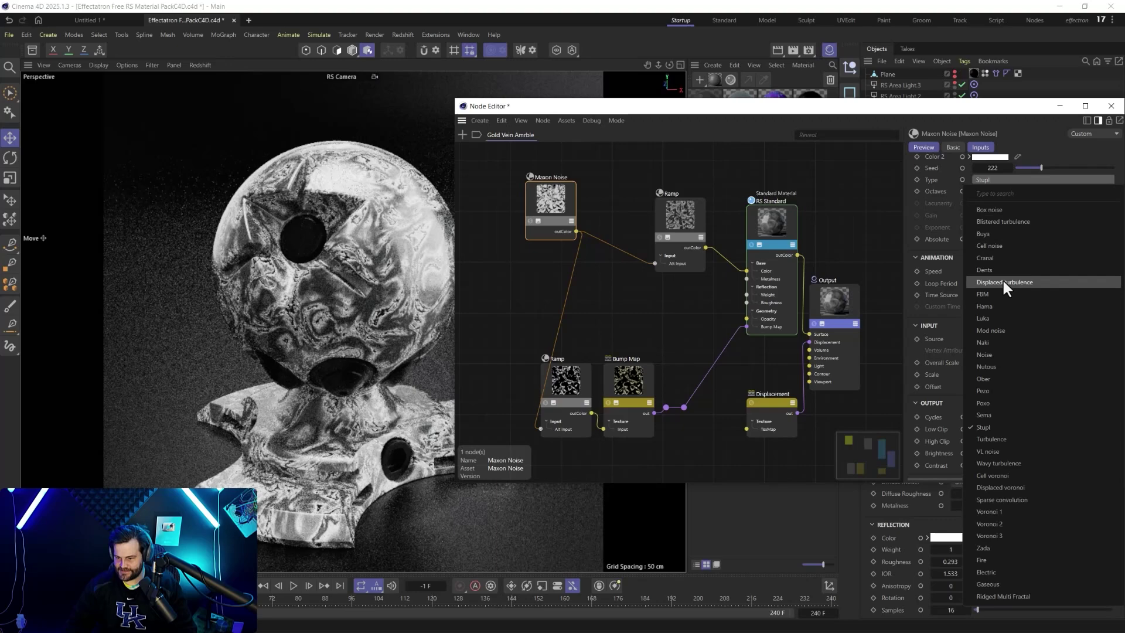
left_click(1003, 282)
left_click(987, 179)
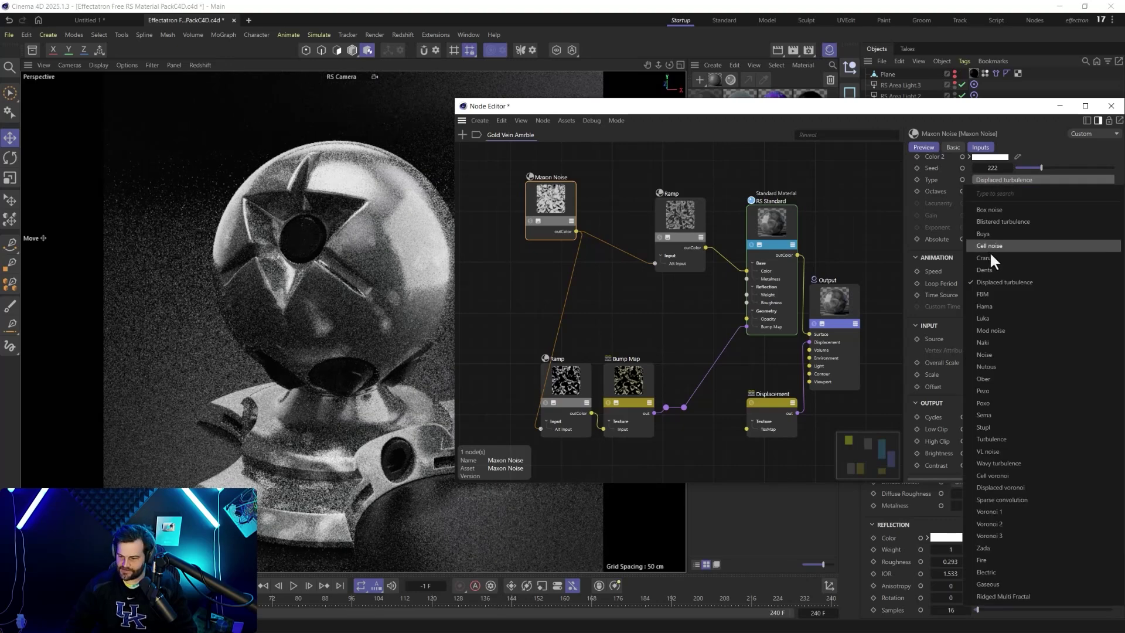
left_click(993, 293)
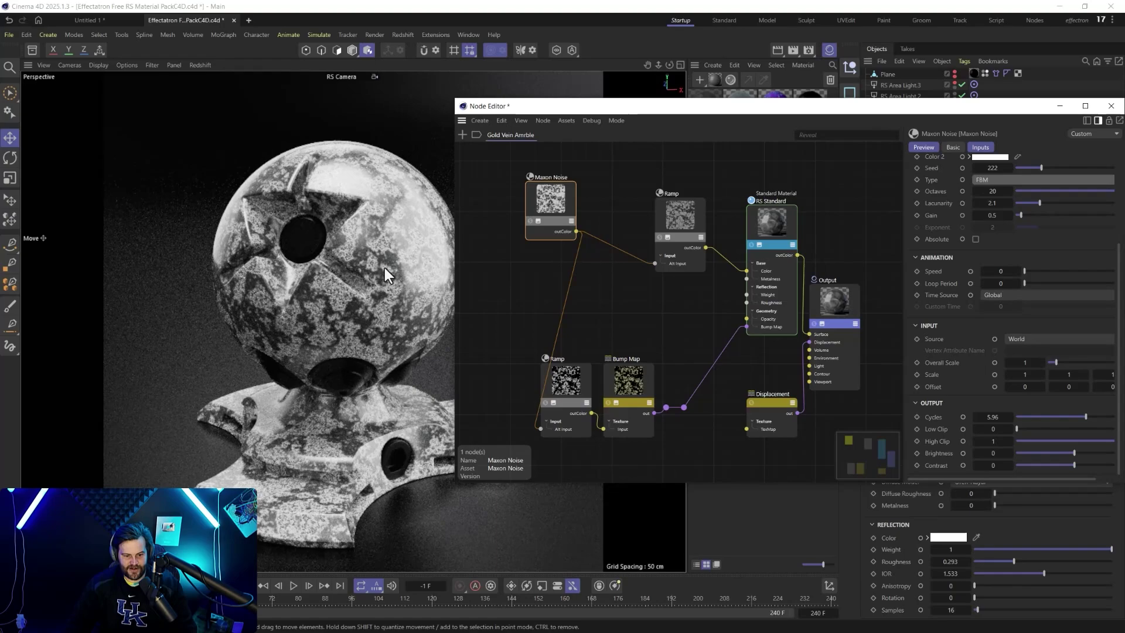
Step: Adjust the Maxon Noise output Cycles, trying 0, 0.77 and 2.59 before a somewhat higher value
left_click_drag(1026, 413, 991, 420)
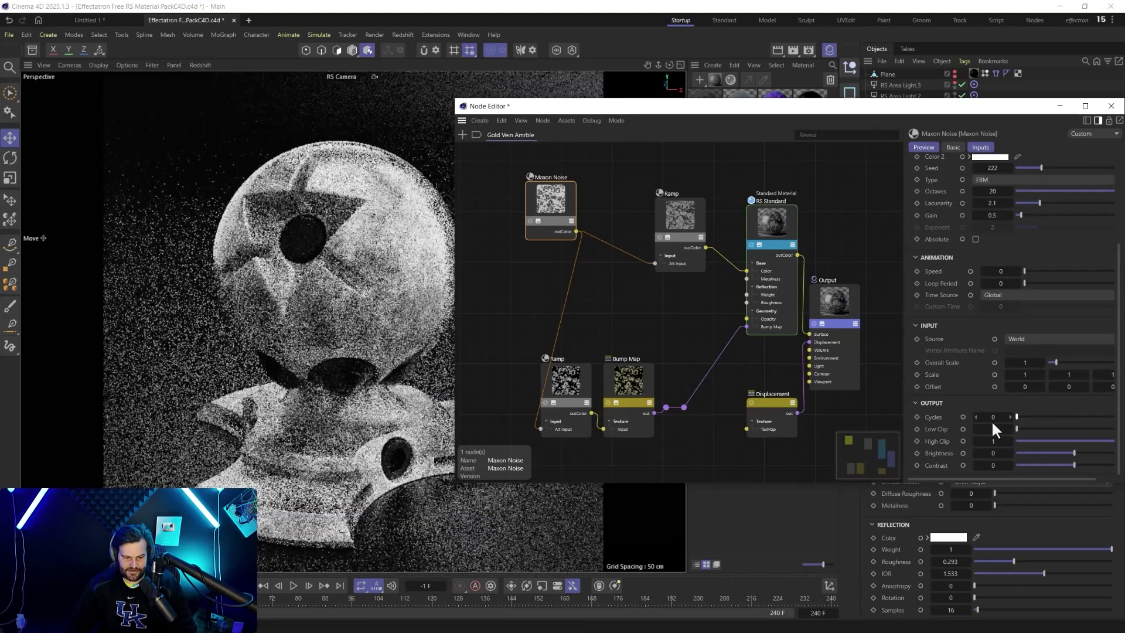
left_click(1024, 416)
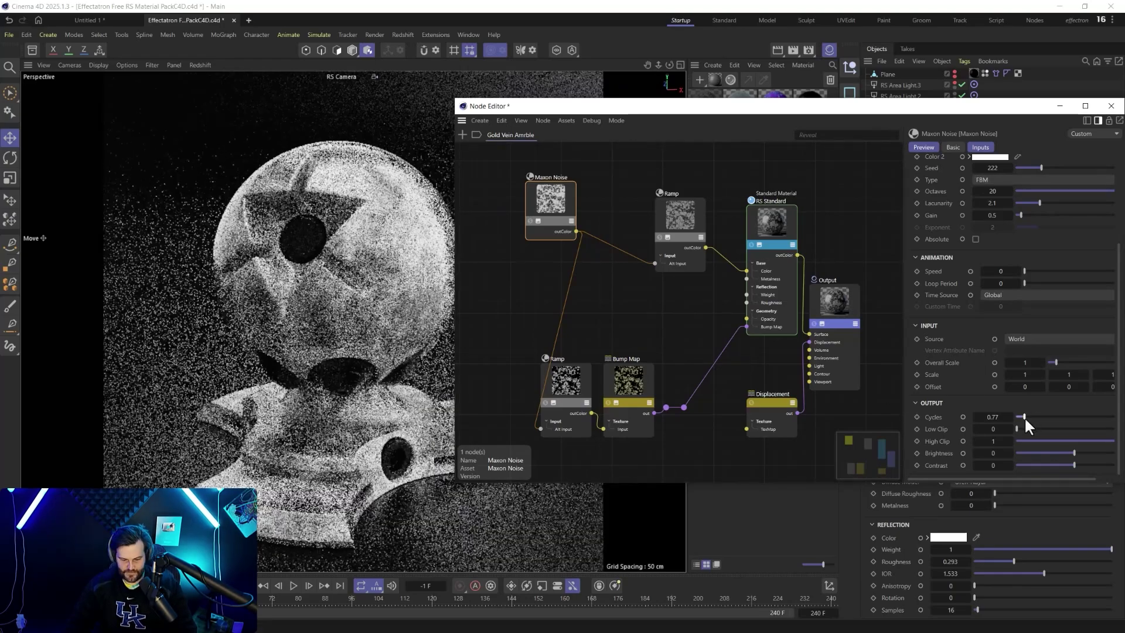
left_click_drag(1024, 417, 1046, 414)
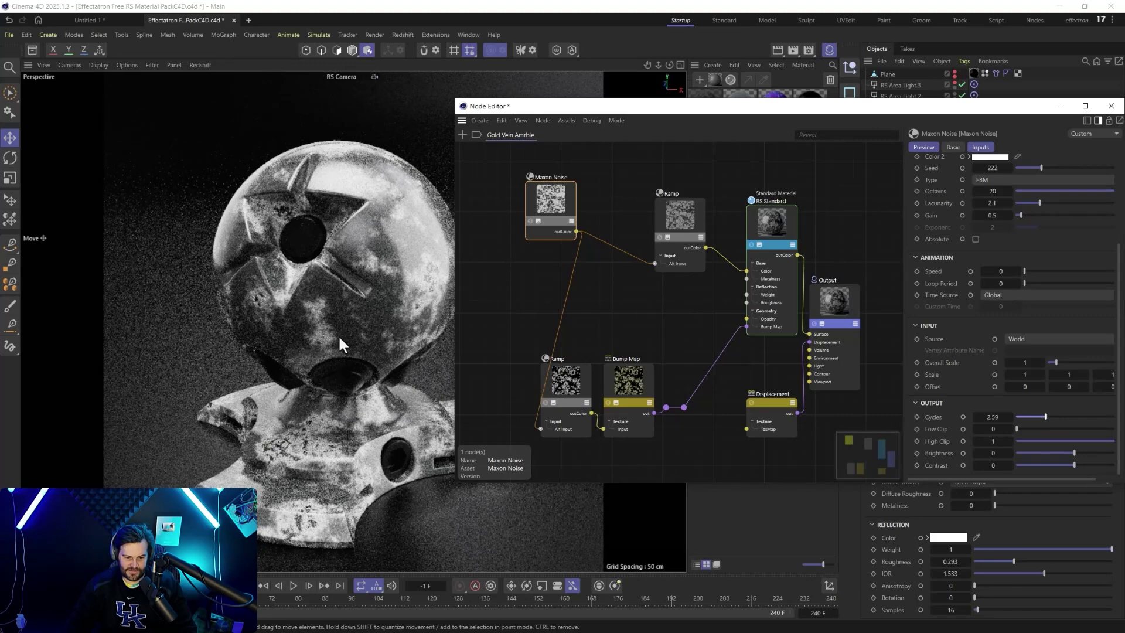
left_click(1063, 416)
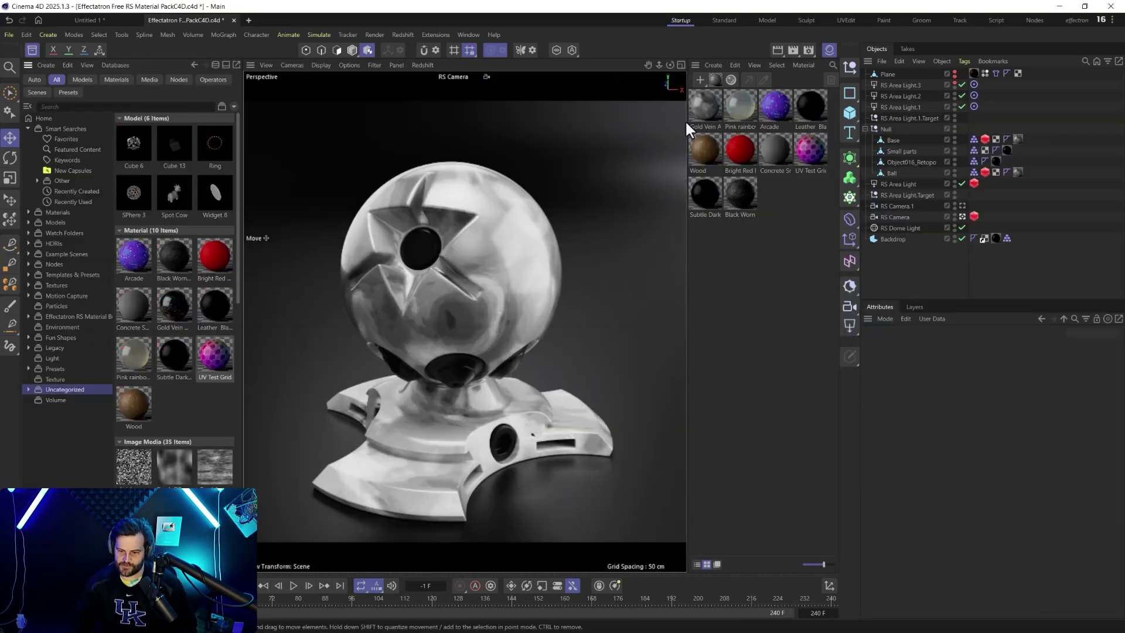
Step: Assign the Pink rainbow Glass material to the Ball and Base objects and open its node graph
left_click_drag(774, 106, 1021, 173)
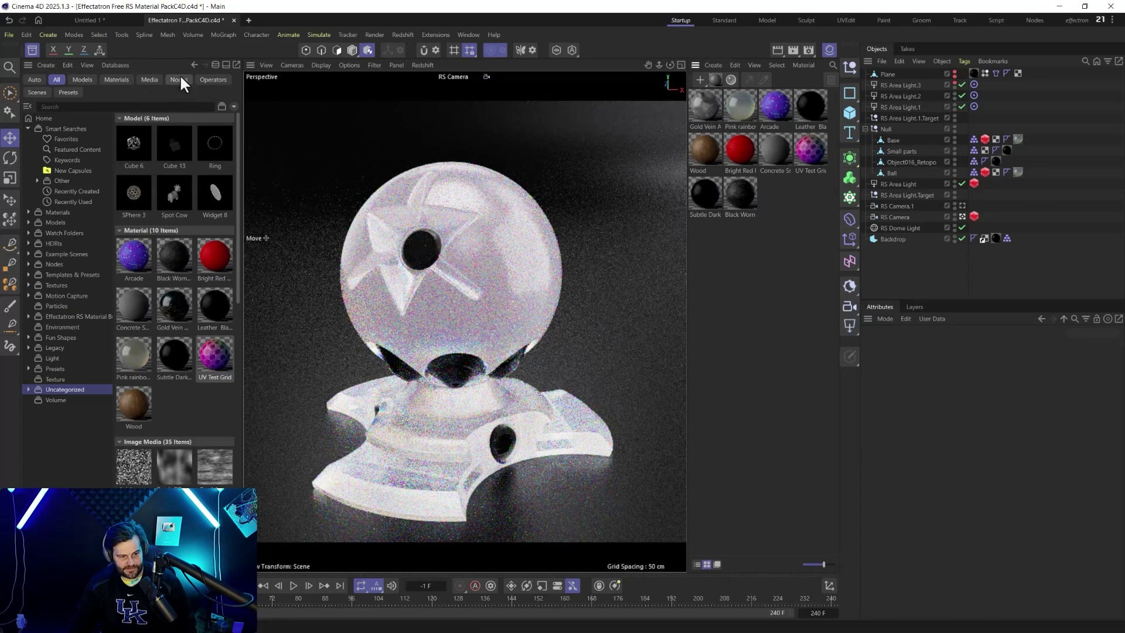
left_click(33, 50)
double_click(352, 328)
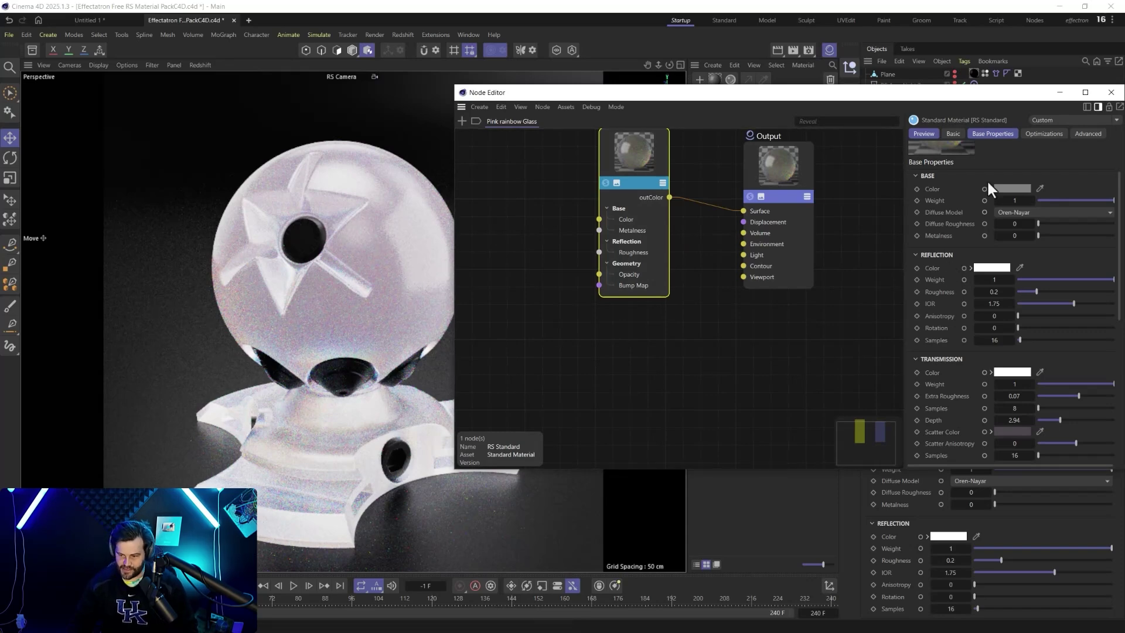
Step: Change the glass material's transmission Scatter Color to a blue-violet with RGB 63, 44, 229
left_click(1011, 431)
left_click(958, 495)
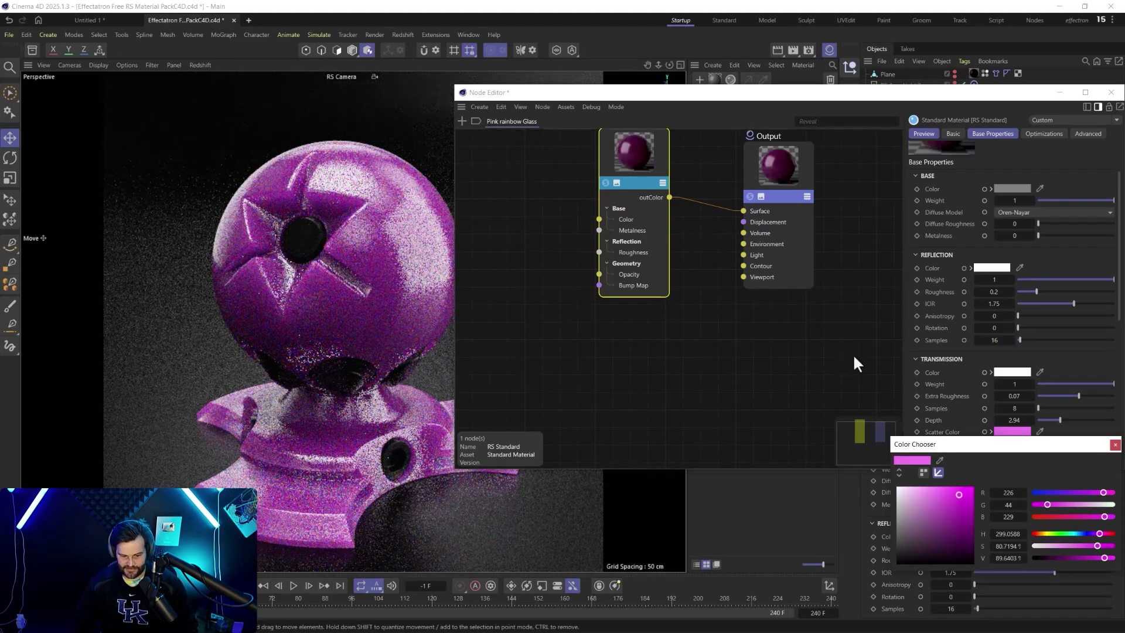
left_click(1058, 490)
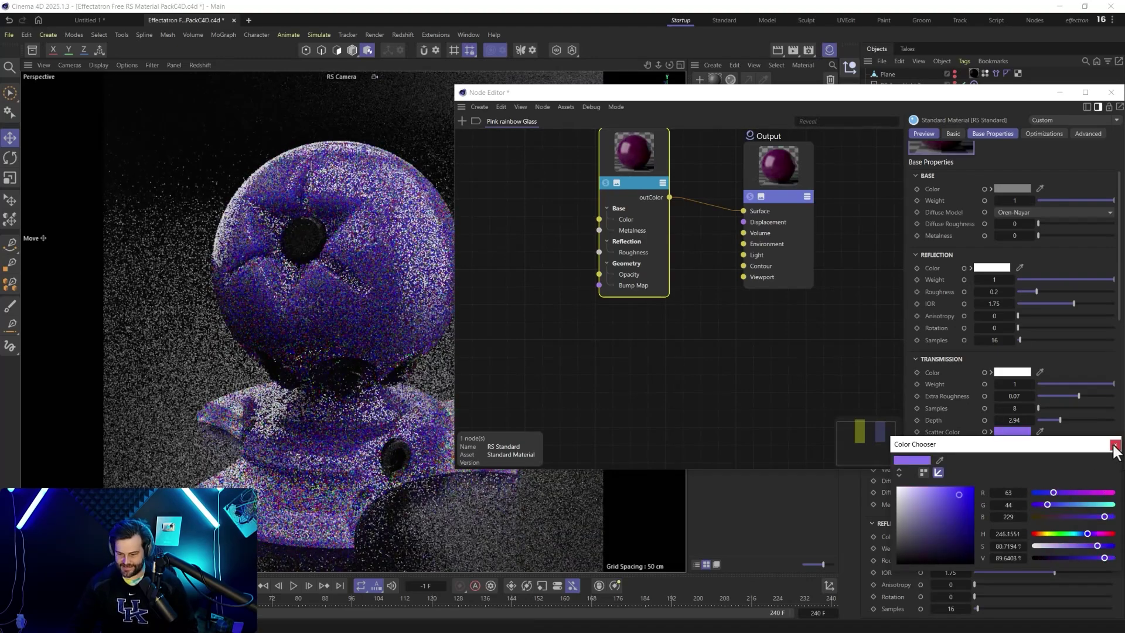
left_click(1114, 444)
Step: Set the glass material's transmission Depth to 10 and close its node graph
double_click(1011, 420)
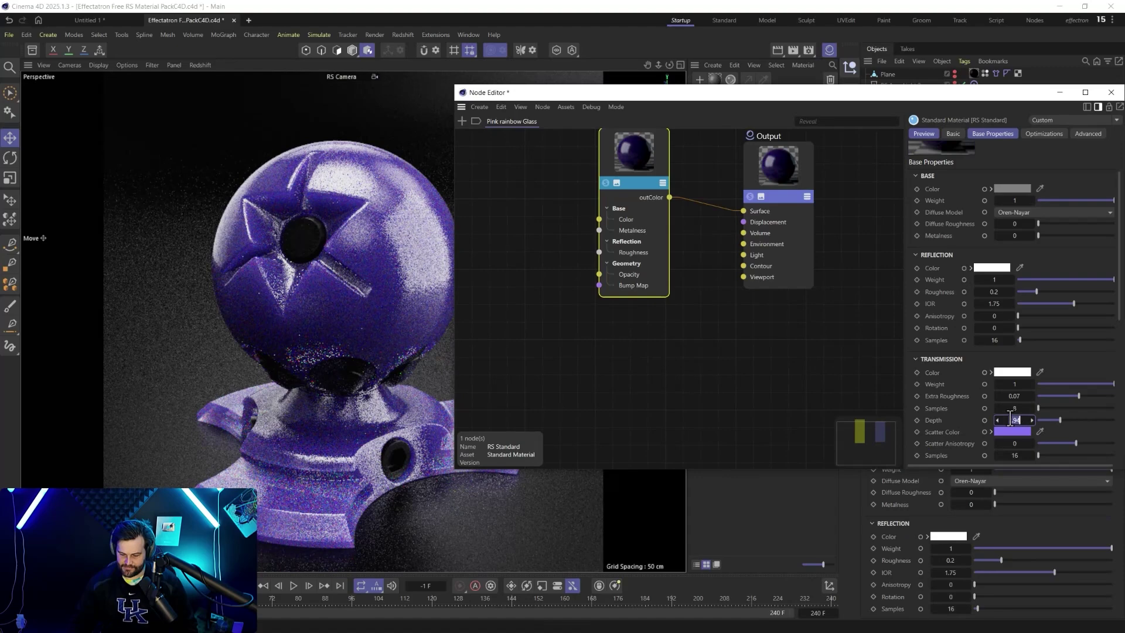
type("10")
key("Return")
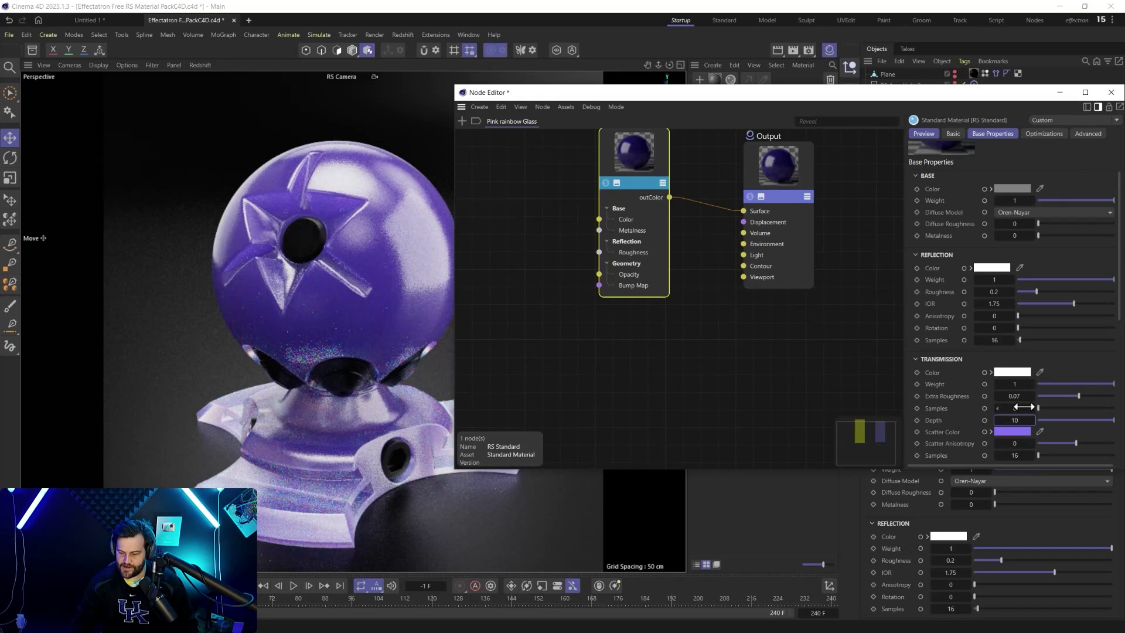
left_click(1112, 93)
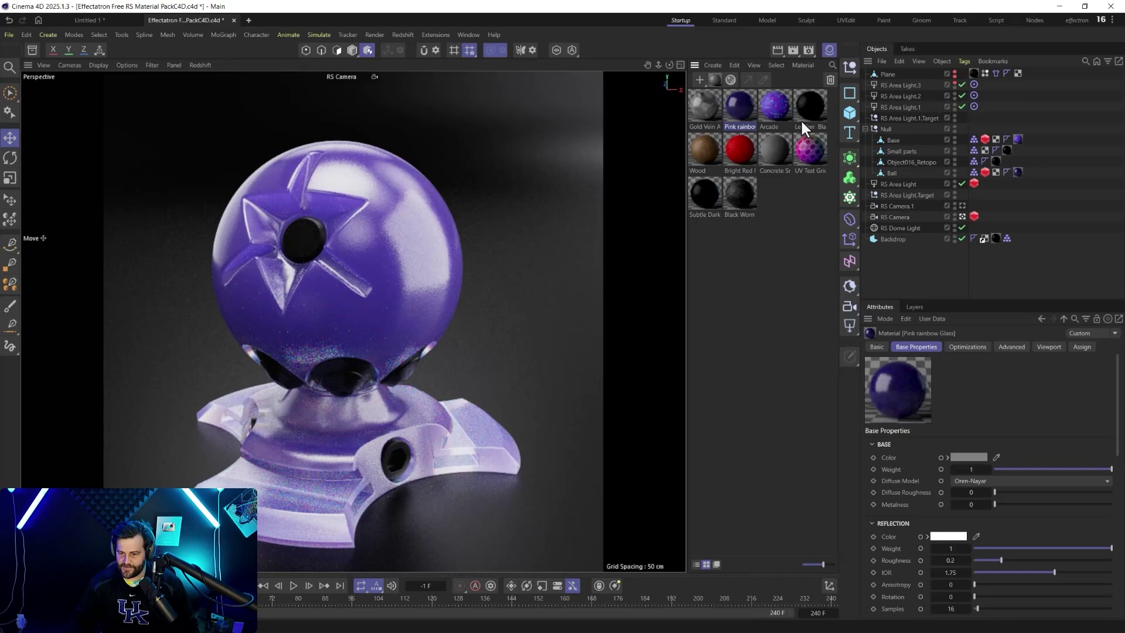
Step: Assign the Arcade material to the Ball and Base objects and open its node graph
left_click_drag(776, 111, 1018, 170)
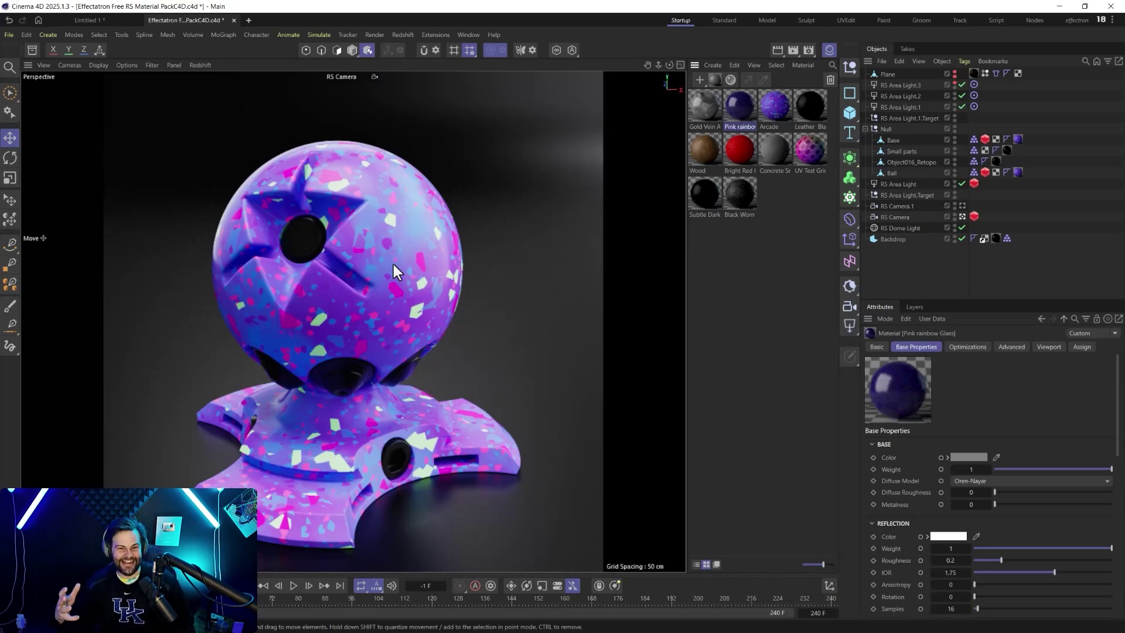
left_click(735, 272)
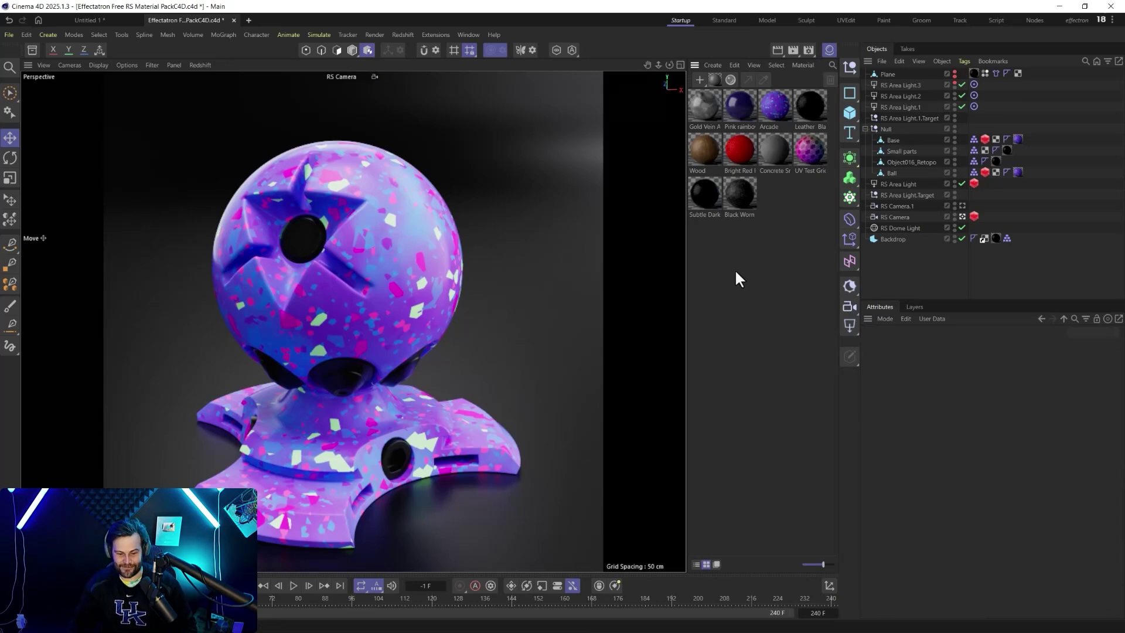
left_click(763, 118)
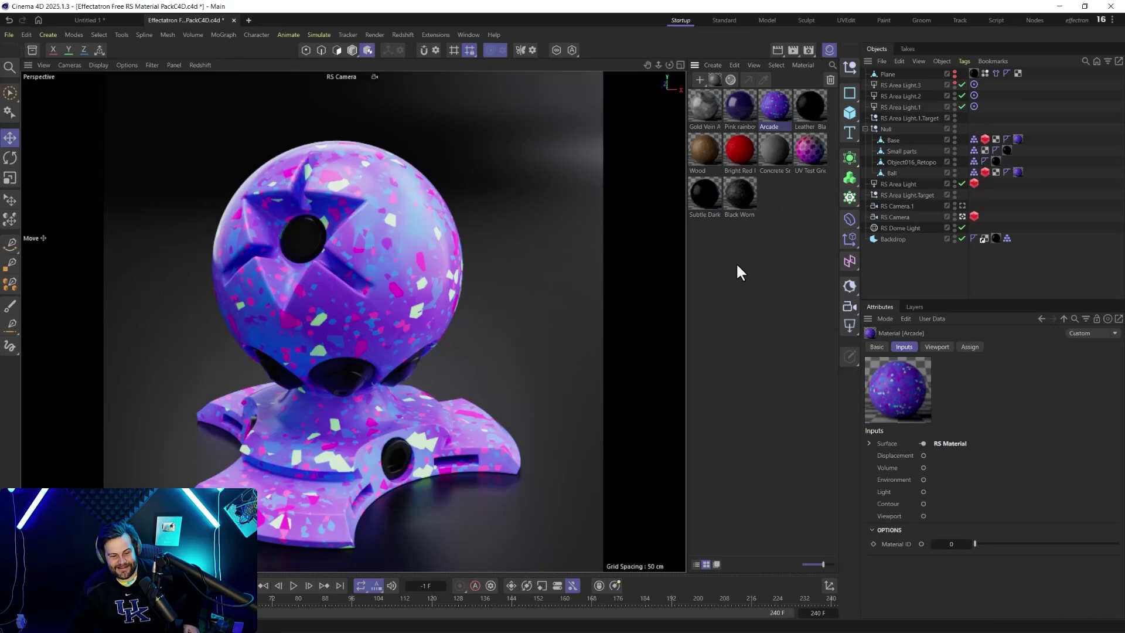
double_click(783, 112)
Step: Examine the Arcade material's node graph, from the stacked noise and ramp pairs to the color layer and output
scroll(570, 267, "down", 1)
scroll(624, 339, "up", 3)
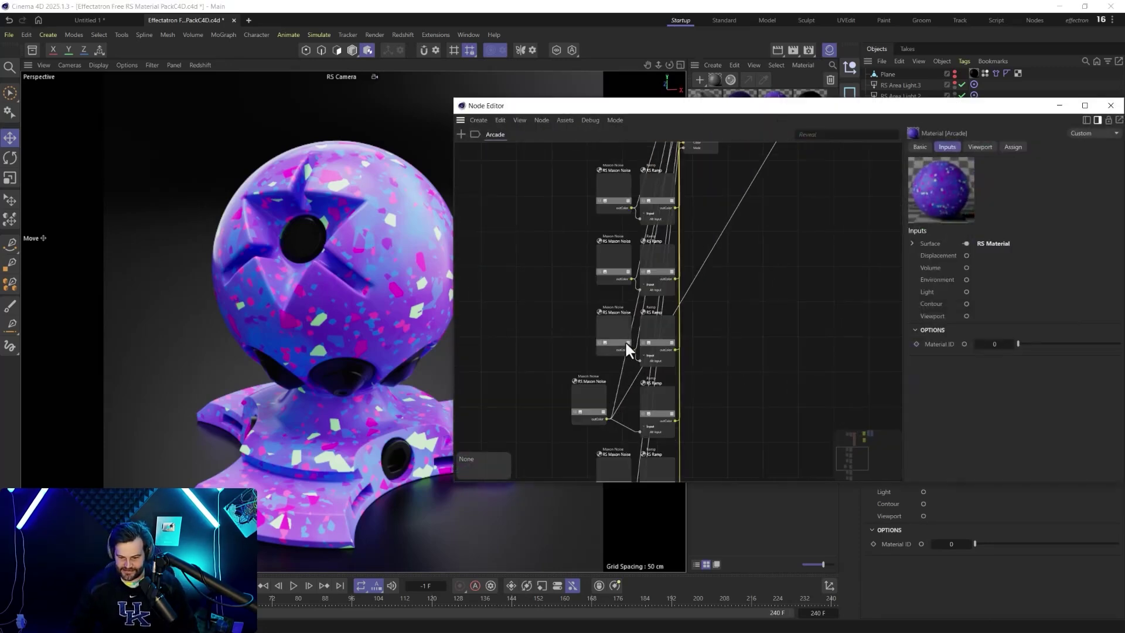
scroll(621, 243, "down", 4)
scroll(644, 237, "up", 2)
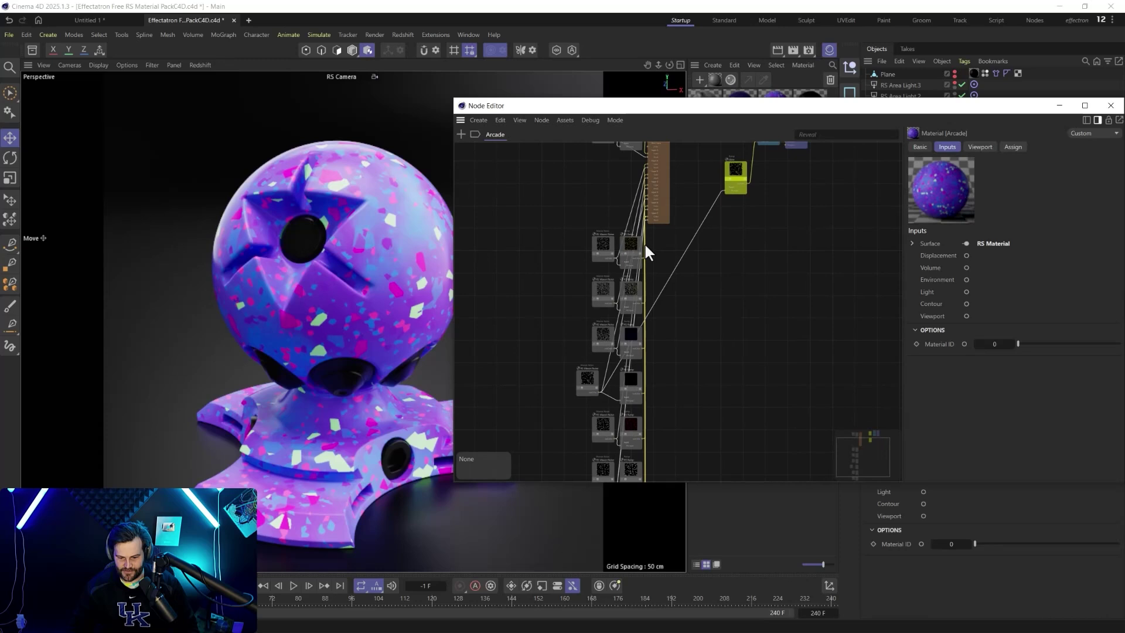
scroll(645, 242, "up", 3)
middle_click_drag(693, 280, 650, 253)
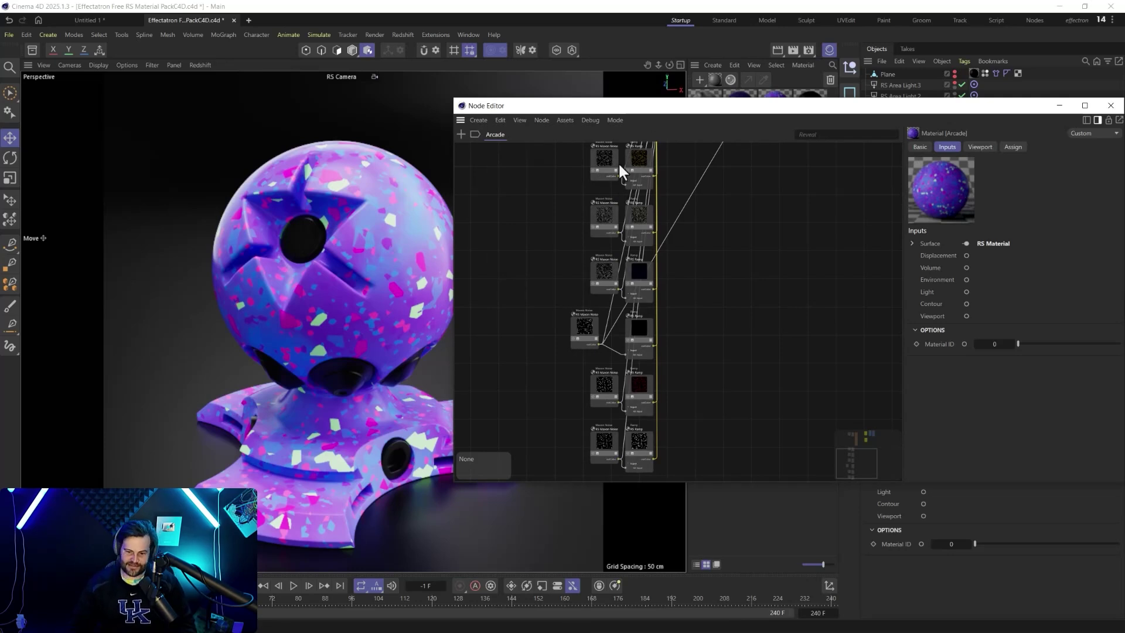
middle_click_drag(666, 422, 586, 305)
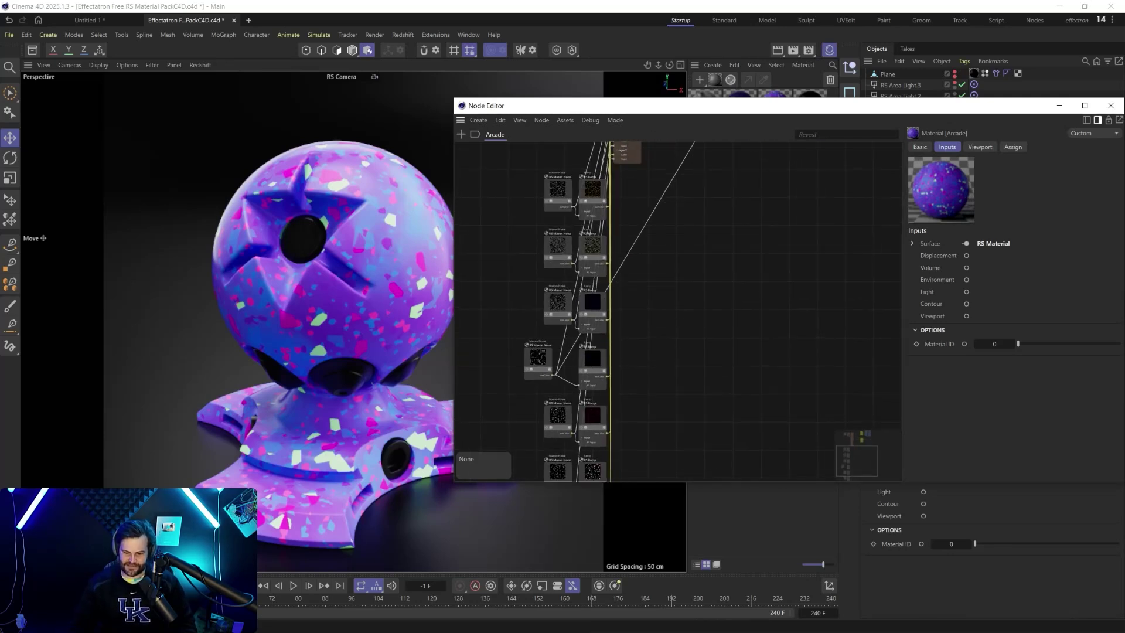
middle_click_drag(634, 238, 659, 463)
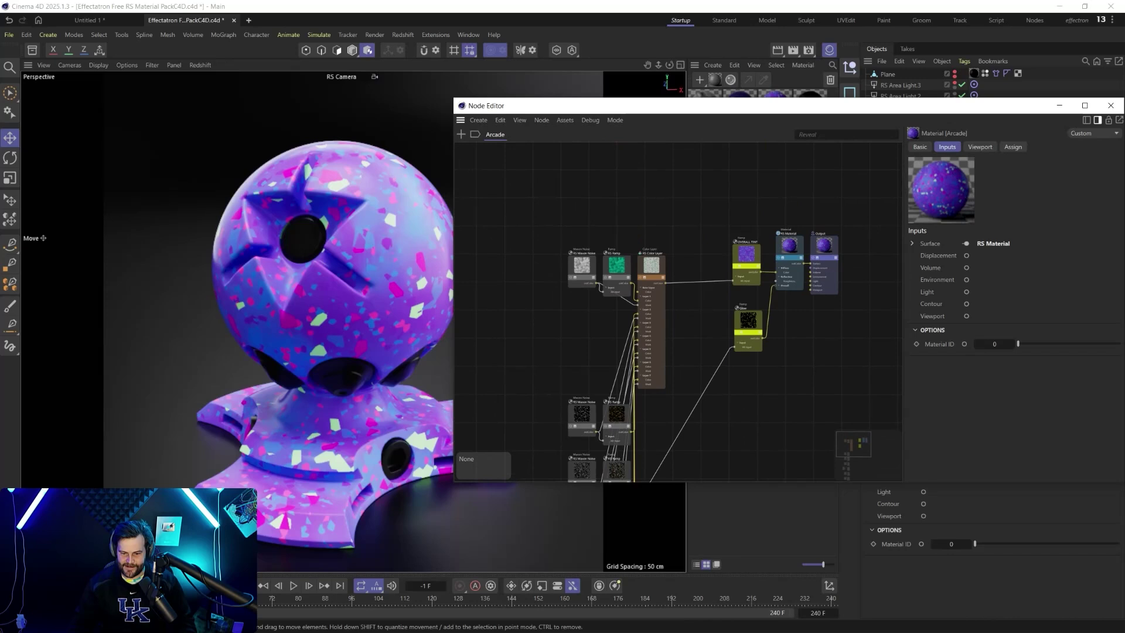
middle_click_drag(477, 287, 483, 318)
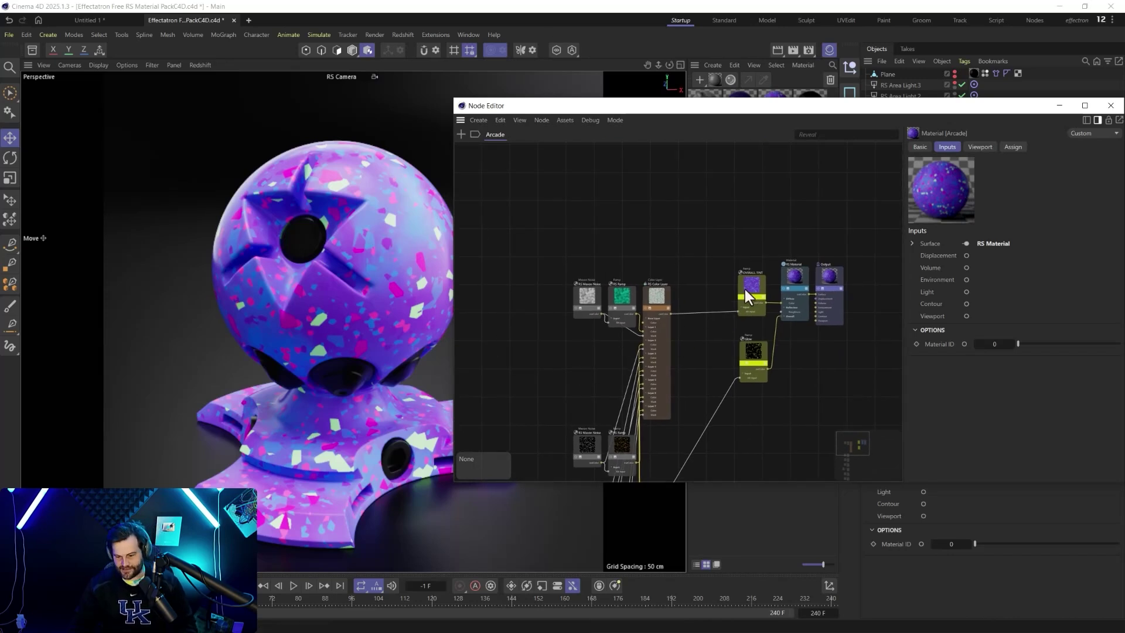
Step: Move the OVERALL TINT and Glow Ramp nodes slightly away from the RS Material node, leaving OVERALL TINT selected
left_click_drag(746, 288, 727, 267)
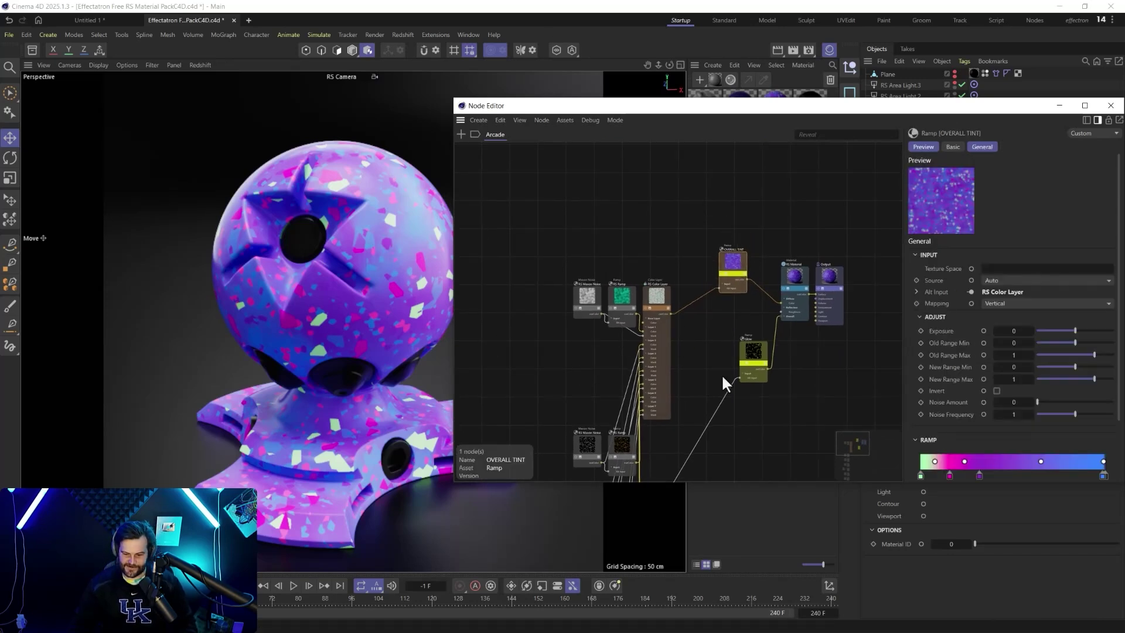
left_click_drag(743, 346, 726, 343)
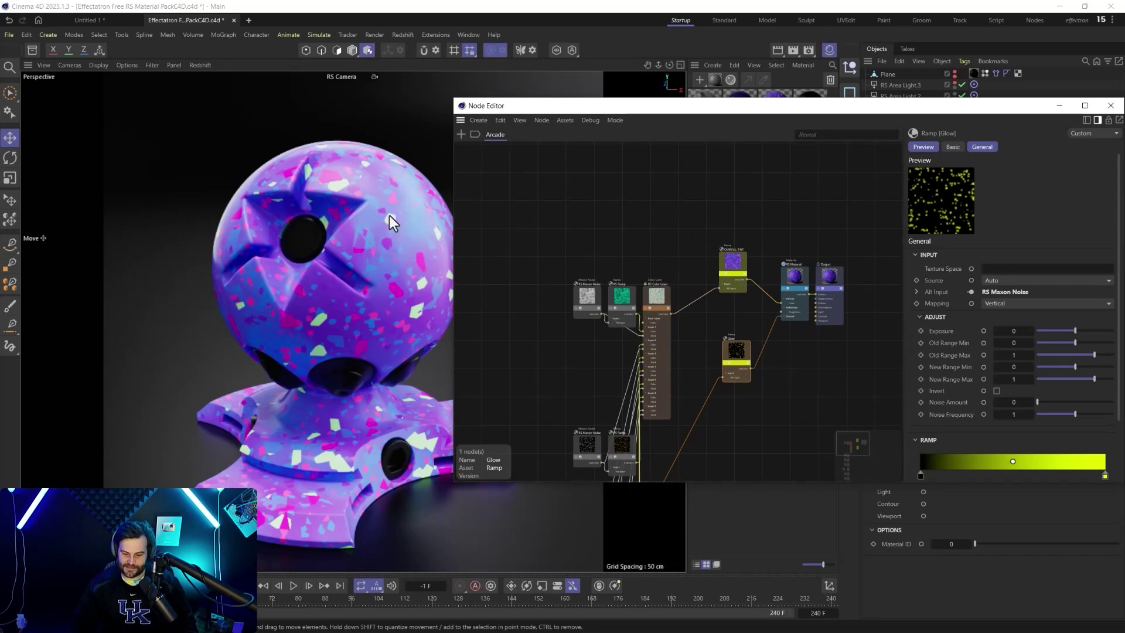
left_click_drag(733, 268, 719, 266)
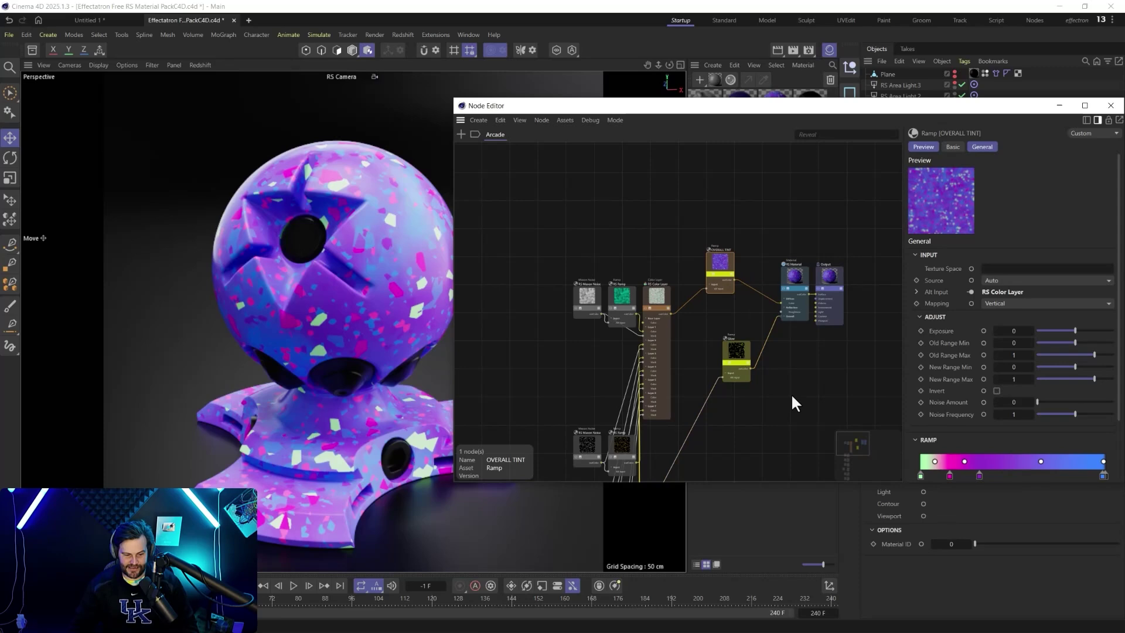
Step: Recolor the OVERALL TINT ramp's green first knot to a light orange
left_click(939, 475)
double_click(920, 476)
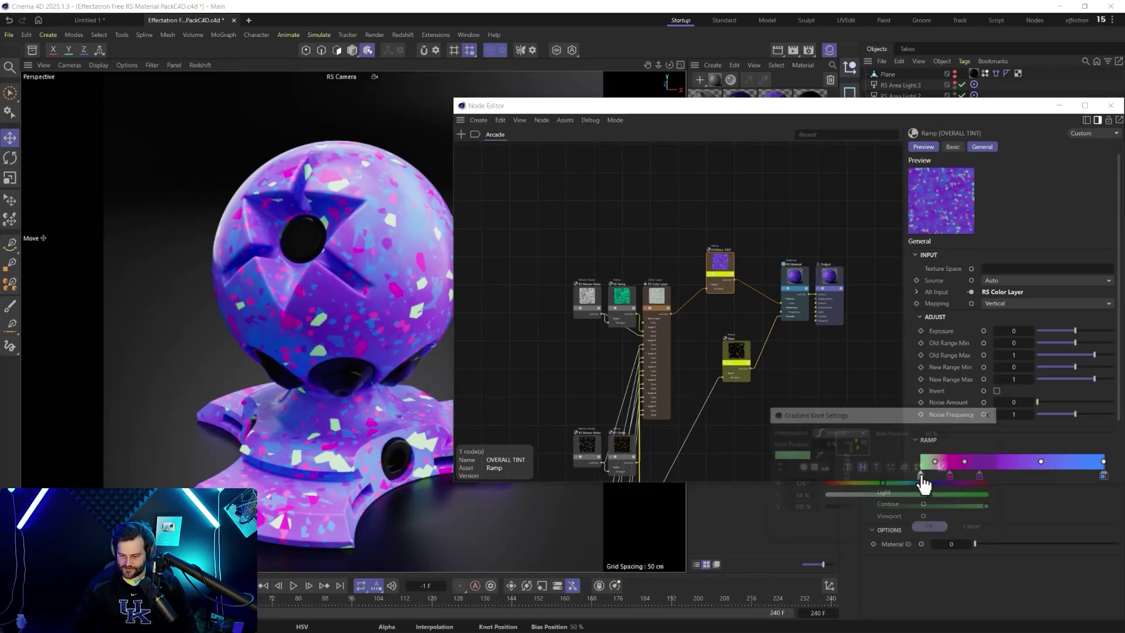
left_click(825, 484)
left_click(931, 528)
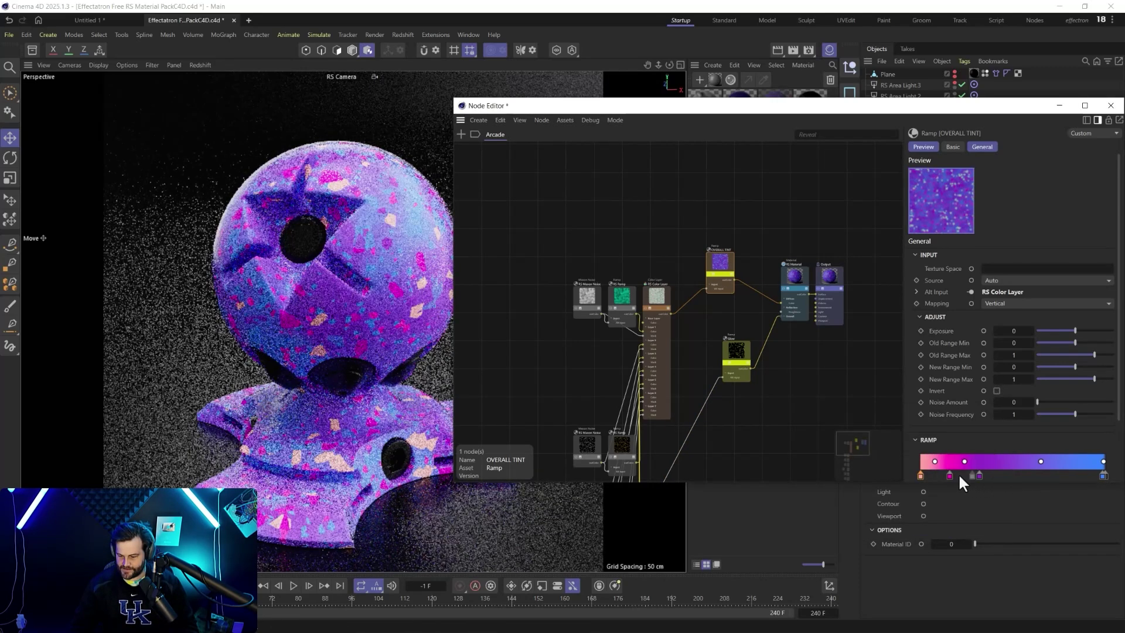
Step: Recolor the OVERALL TINT ramp's magenta second knot to near-white and its purple third knot to light yellow
double_click(949, 475)
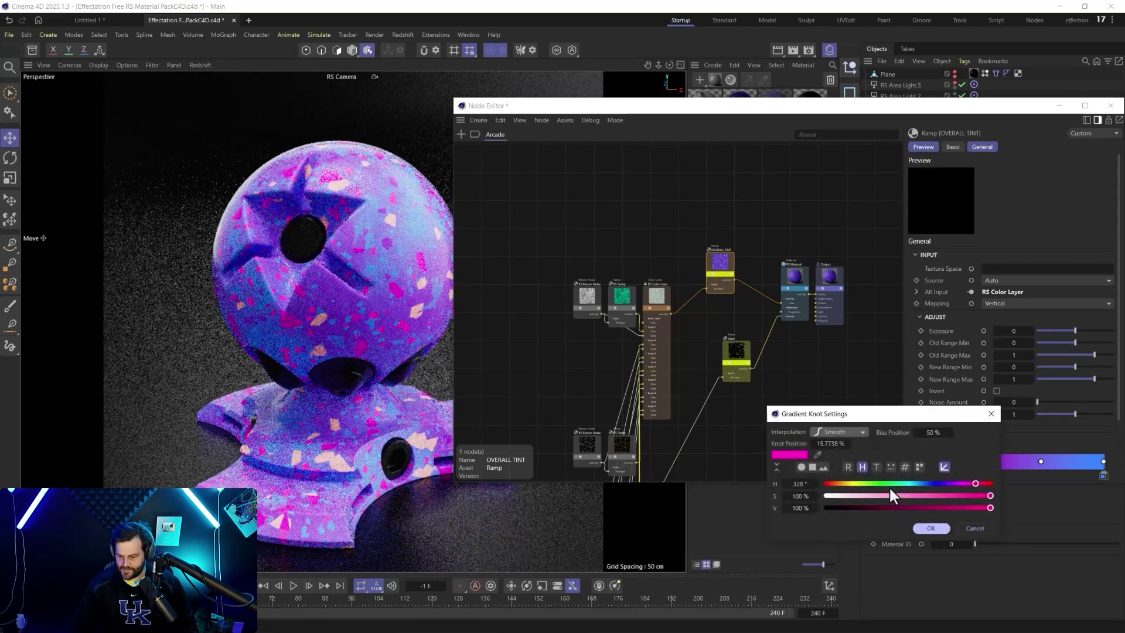
left_click(931, 527)
double_click(980, 475)
left_click(831, 489)
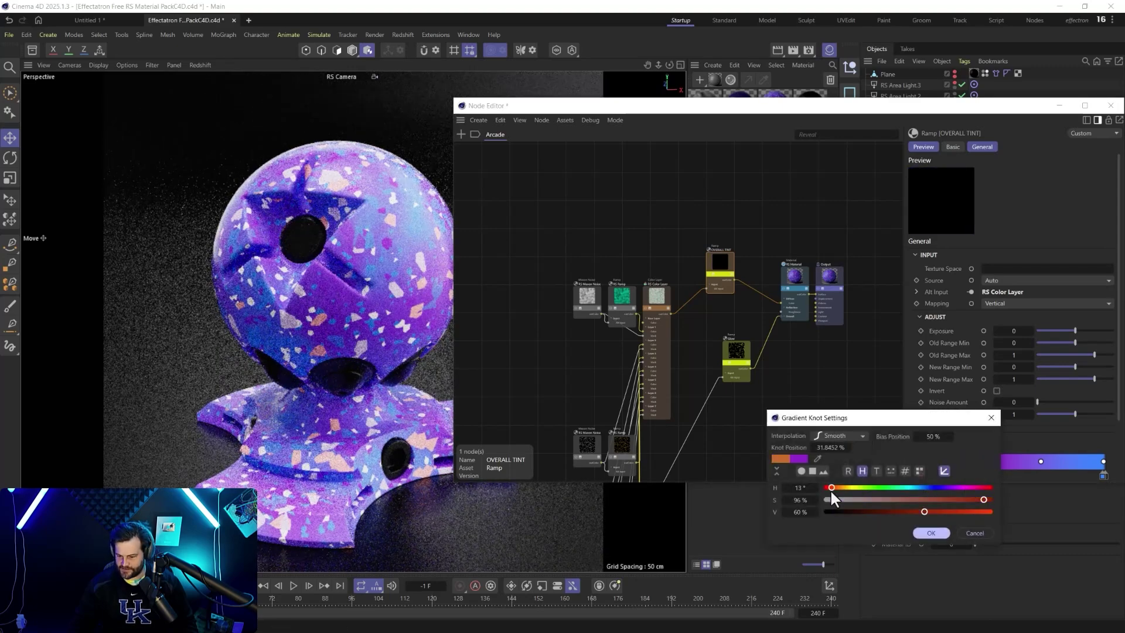
left_click(849, 499)
left_click(922, 499)
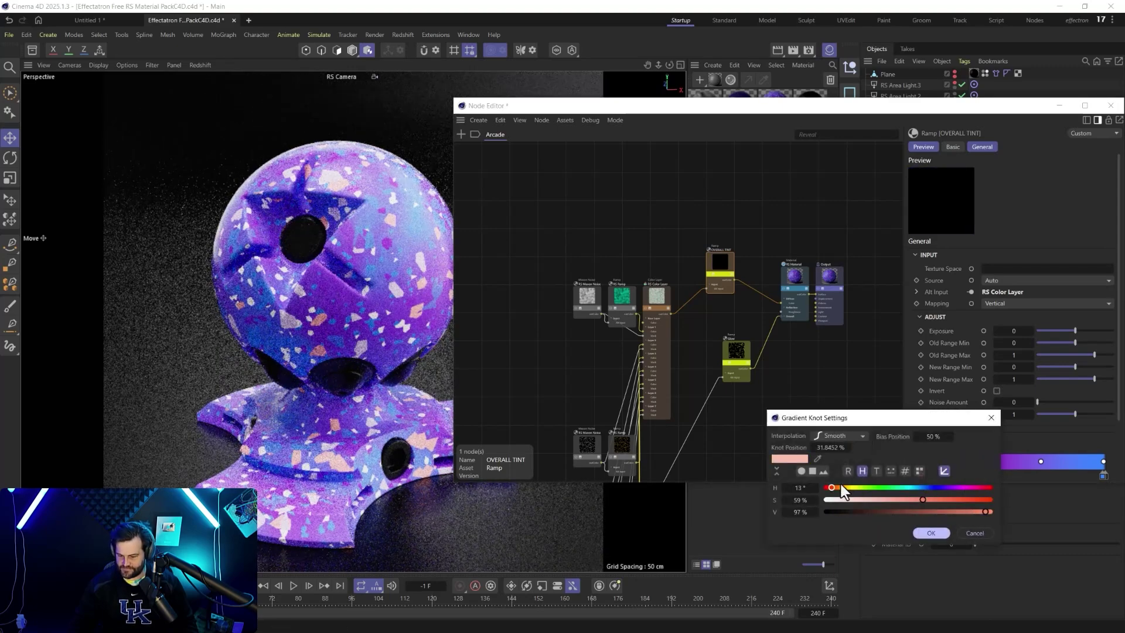
left_click_drag(841, 486, 847, 488)
left_click(924, 527)
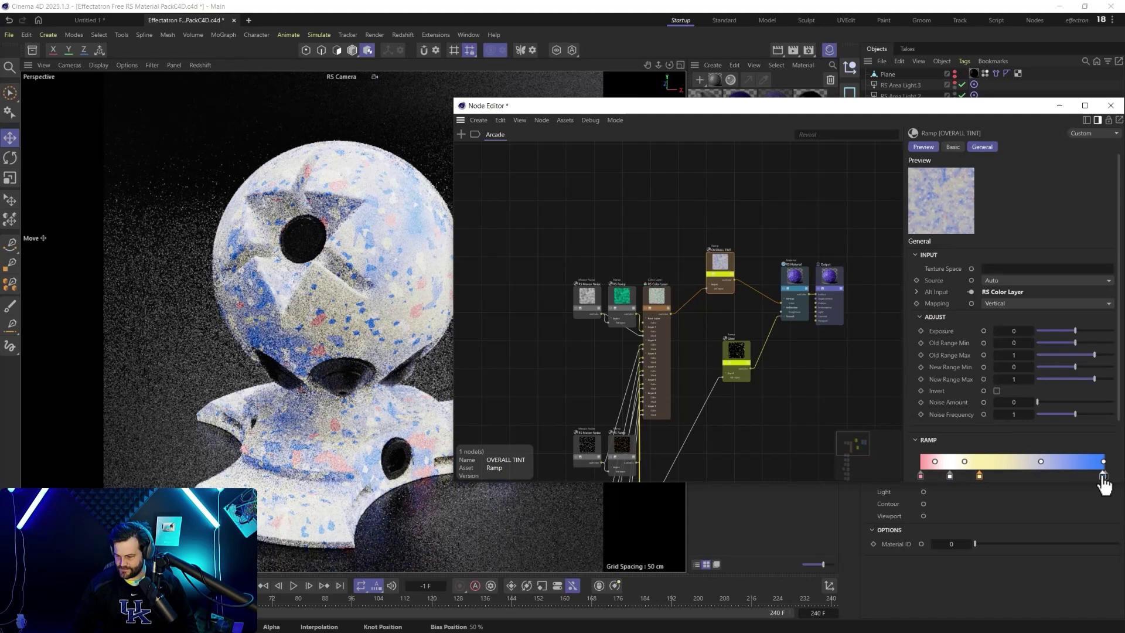
Step: Recolor the OVERALL TINT ramp's blue knot just before the end to golden yellow
double_click(1103, 475)
left_click_drag(927, 487, 841, 487)
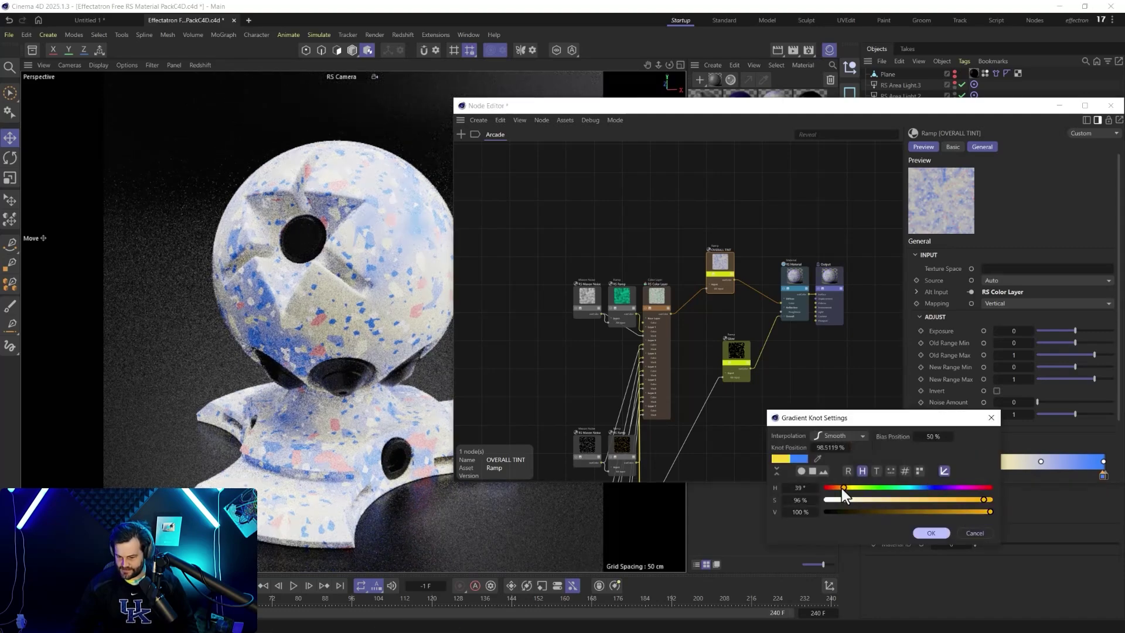
left_click(919, 532)
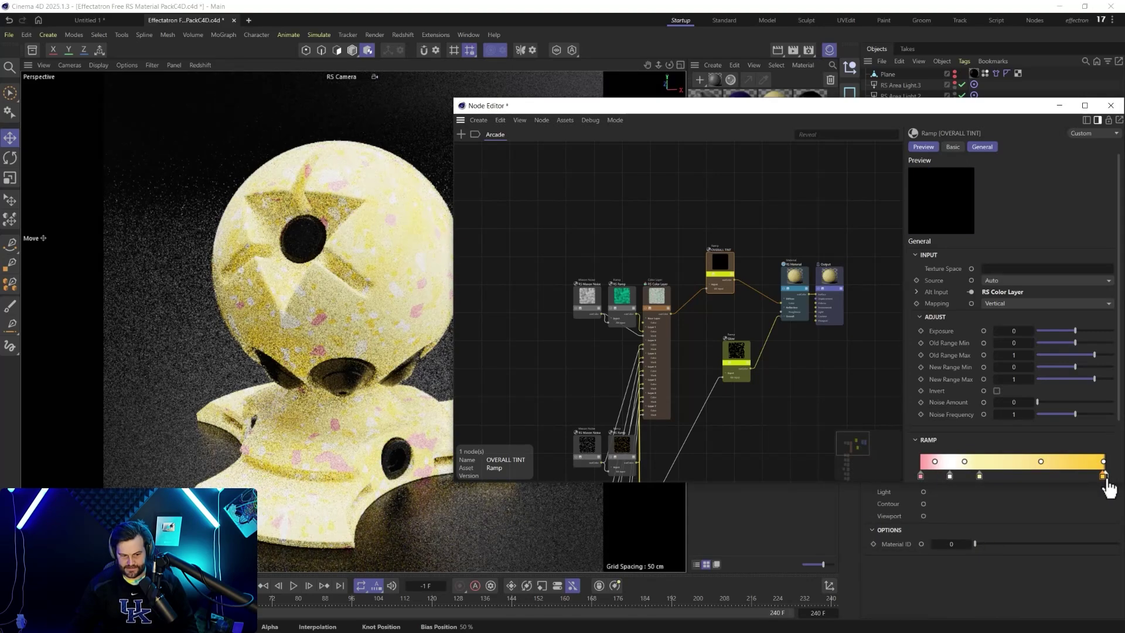
Step: Recolor the OVERALL TINT ramp's knot at 100% to pale pink with hue 302°, saturation 23% and value 72%
double_click(1103, 474)
left_click_drag(842, 486, 962, 486)
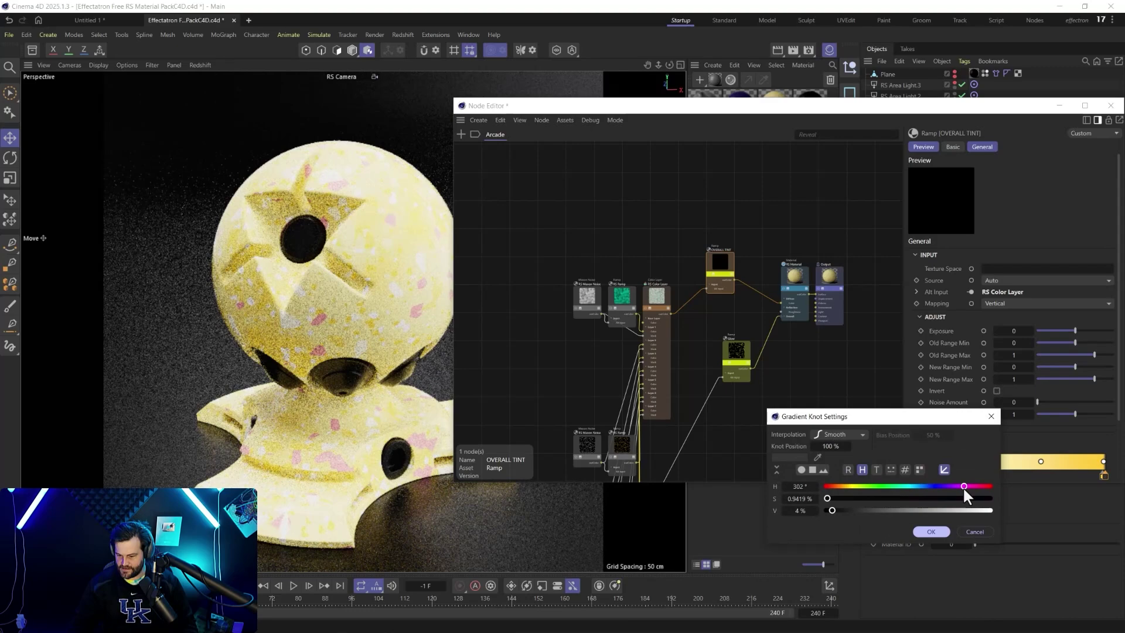
left_click(920, 498)
left_click(944, 511)
left_click(864, 498)
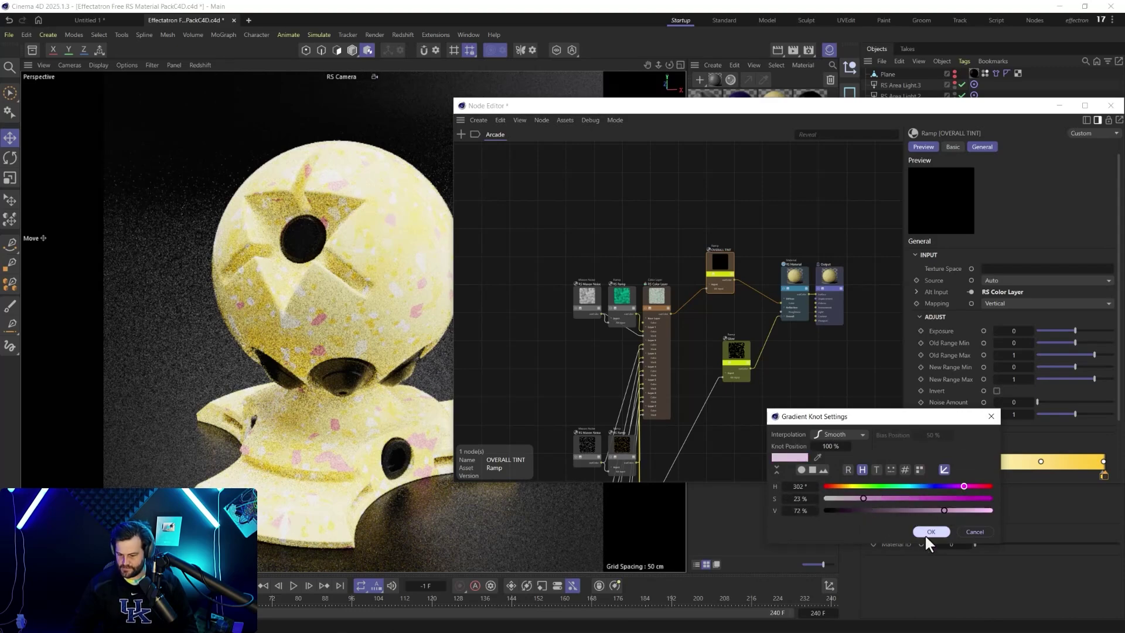
left_click(926, 531)
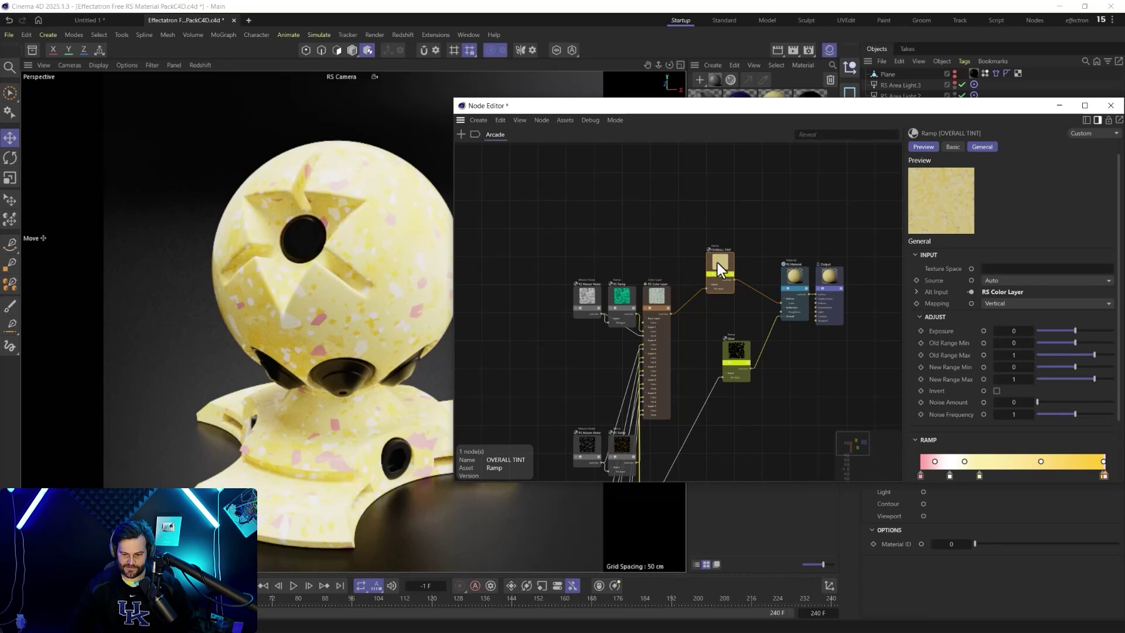
Step: Place an unconnected copy of the OVERALL TINT node above the Arcade graph and move the connected original slightly up
left_click_drag(717, 263, 714, 206)
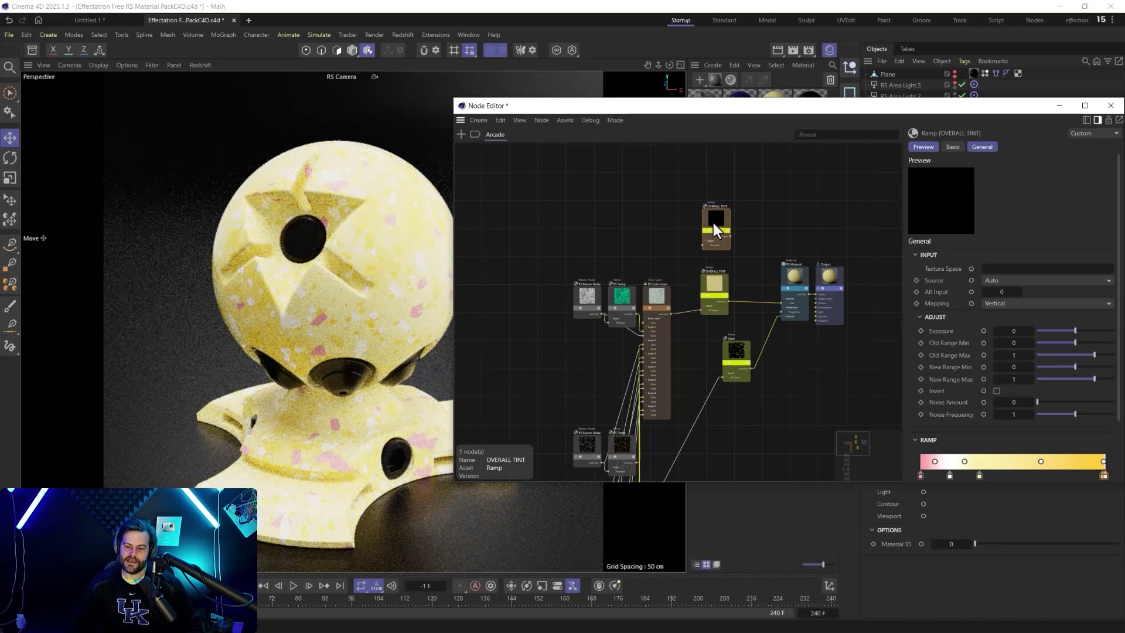
left_click_drag(706, 230, 690, 180)
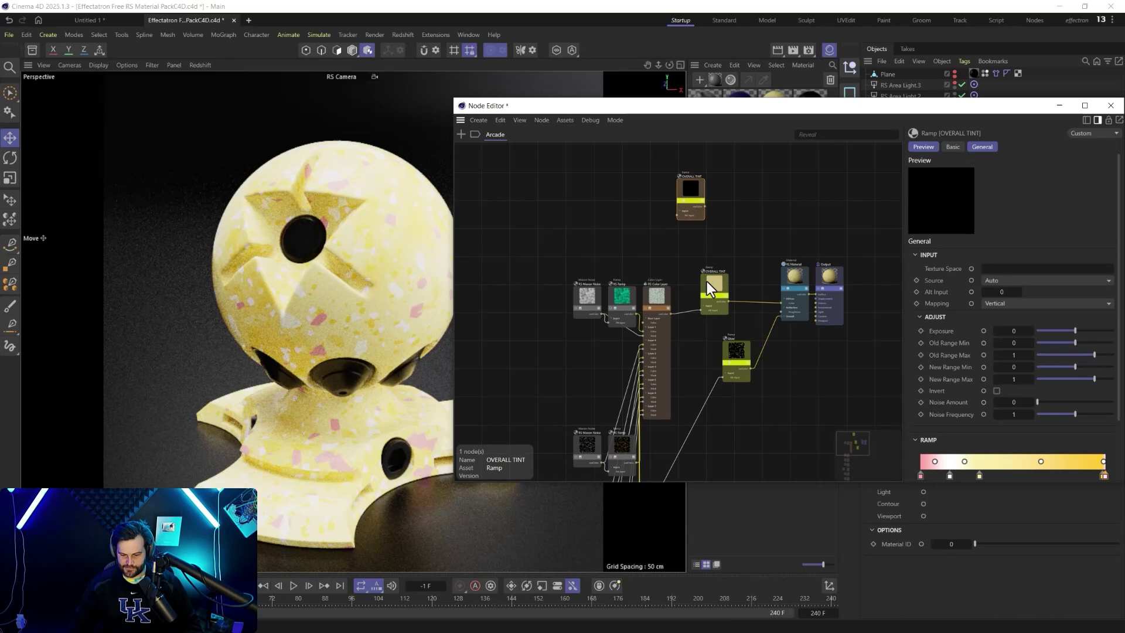
left_click_drag(706, 281, 718, 251)
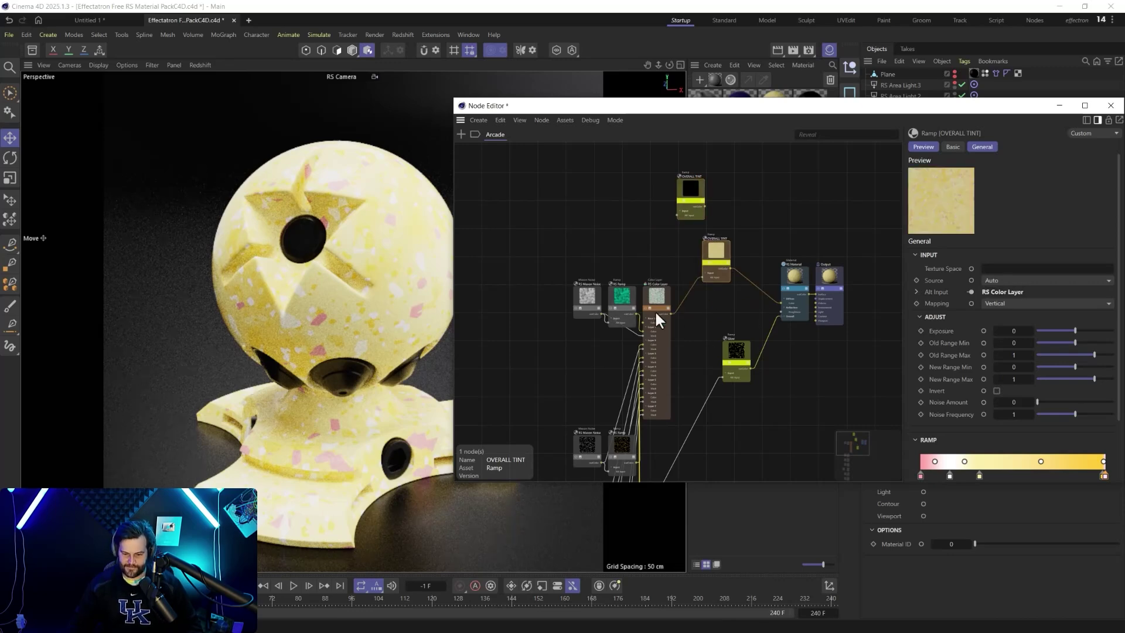
scroll(655, 311, "up", 5)
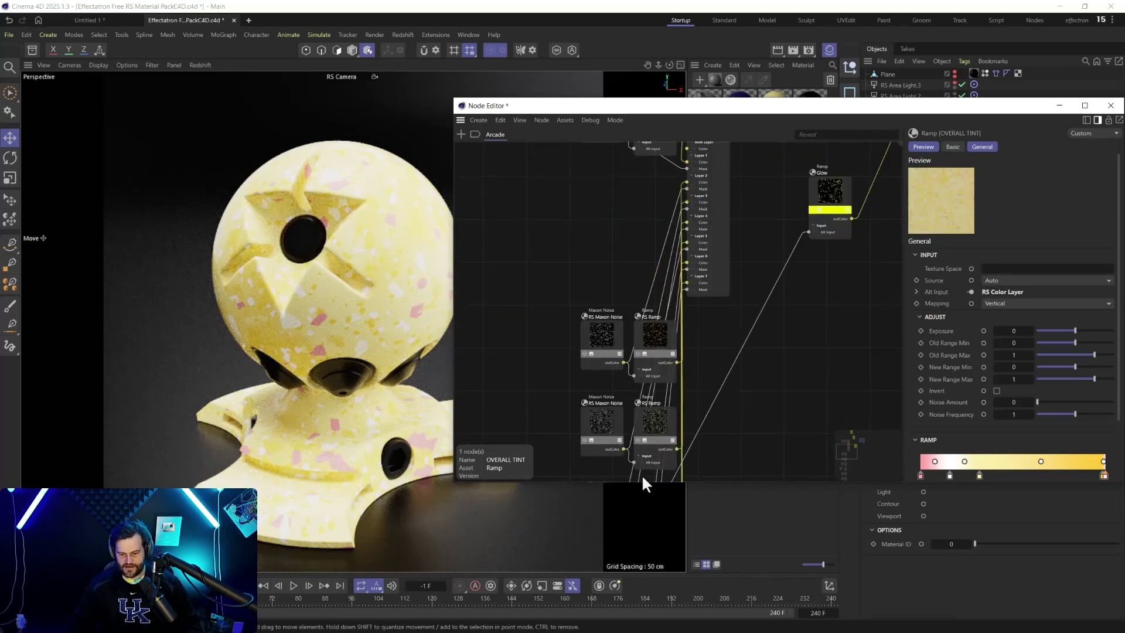
middle_click_drag(723, 304, 716, 319)
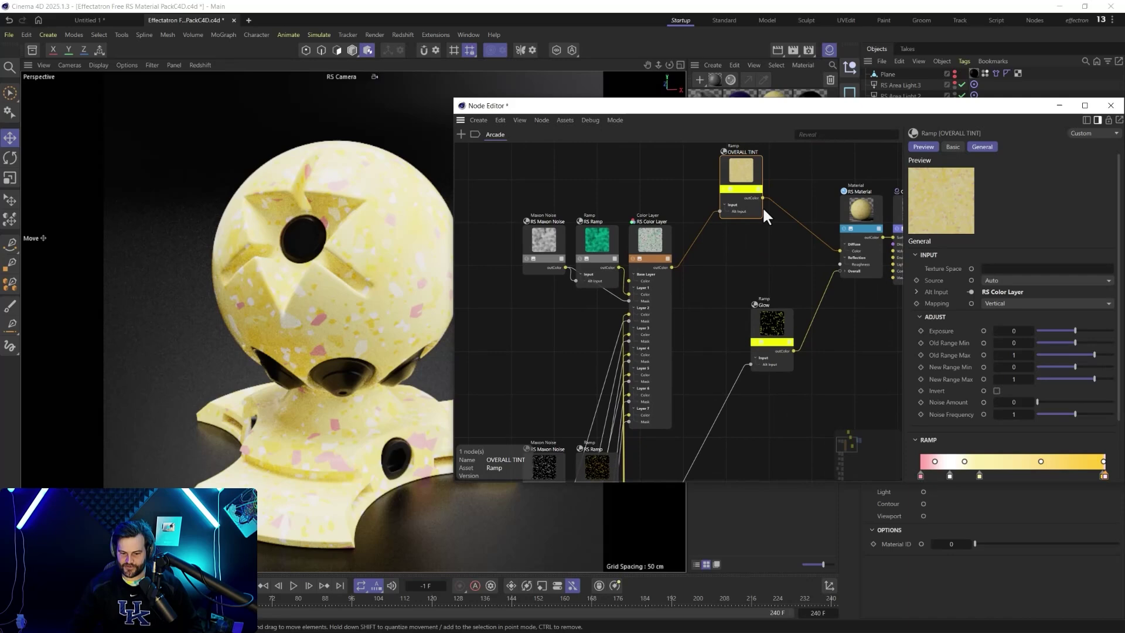
scroll(761, 206, "down", 4)
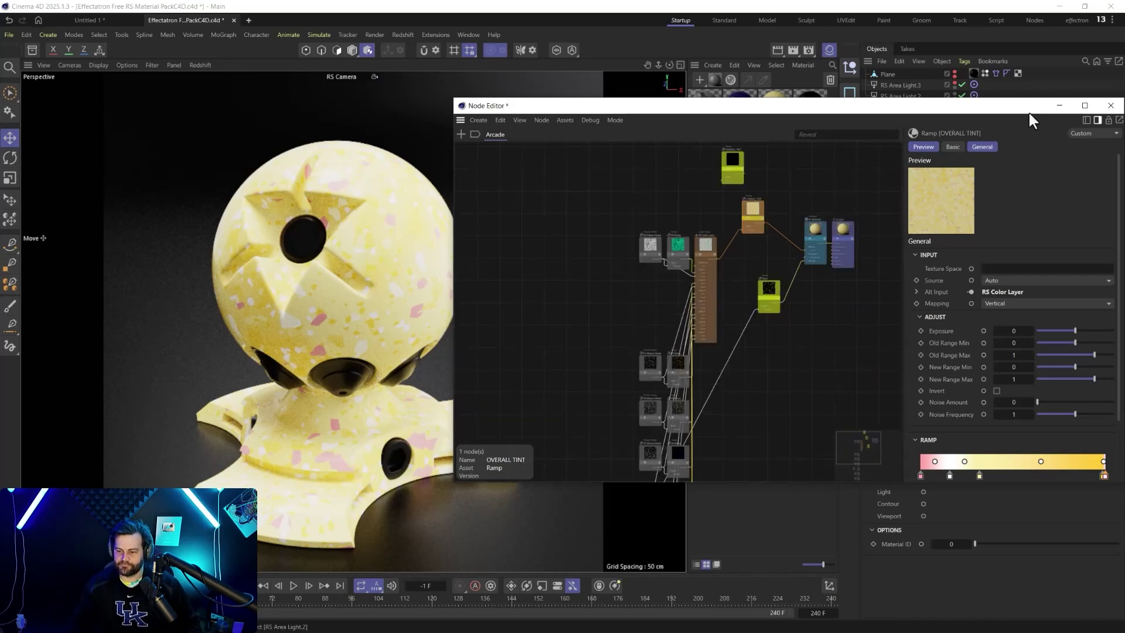
left_click(1110, 105)
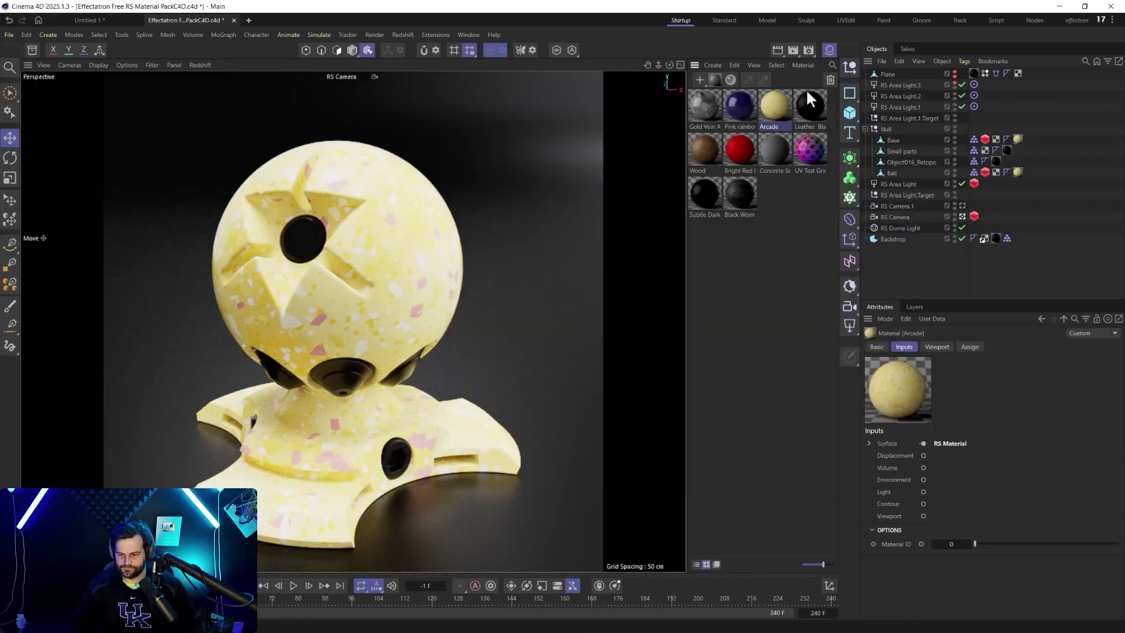
Step: Assign the Leather Black material to the Base and Ball objects and take a brief look at its node graph
left_click_drag(807, 108, 1018, 171)
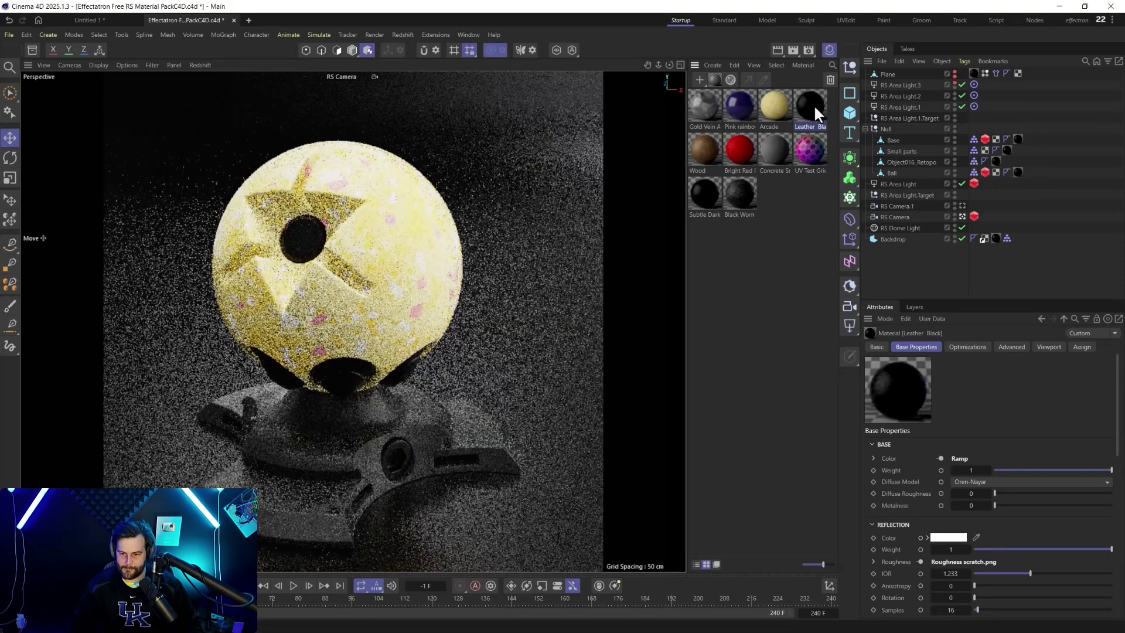
double_click(814, 104)
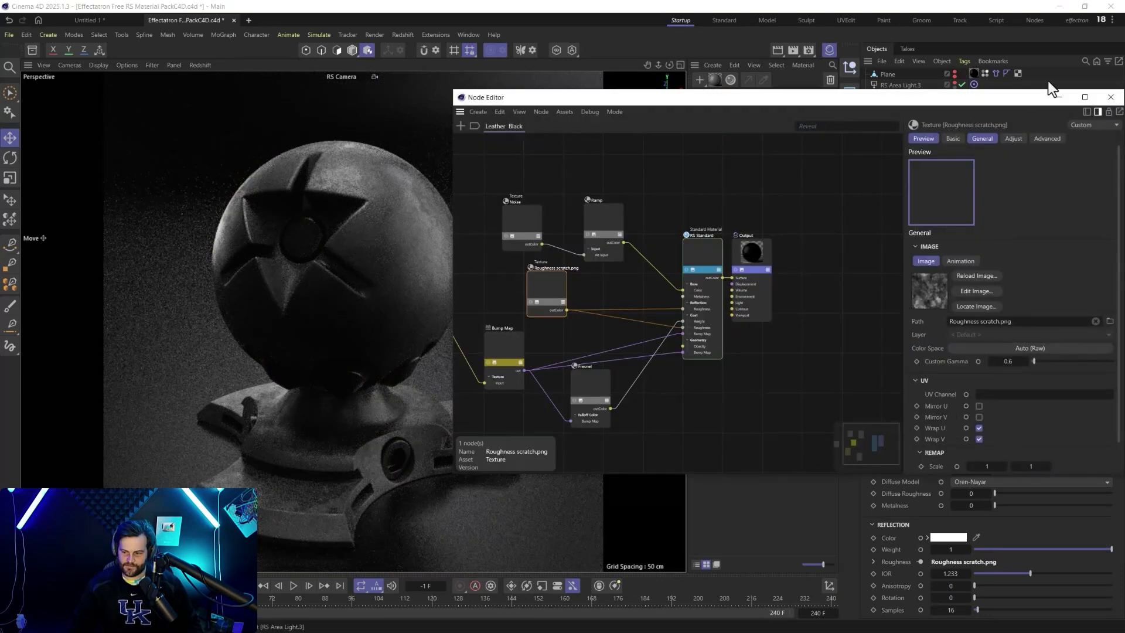
left_click(1115, 101)
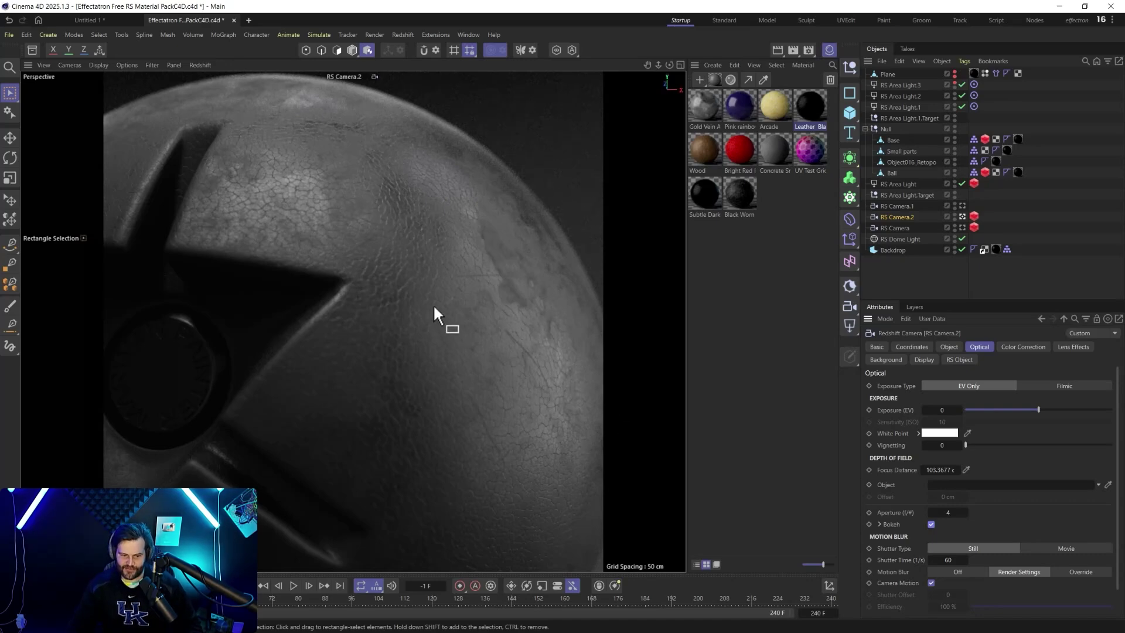
Step: Recolor the first knot of Leather Black's color Ramp to dark orange-brown with hue 16°, saturation 100% and value 20%
double_click(809, 110)
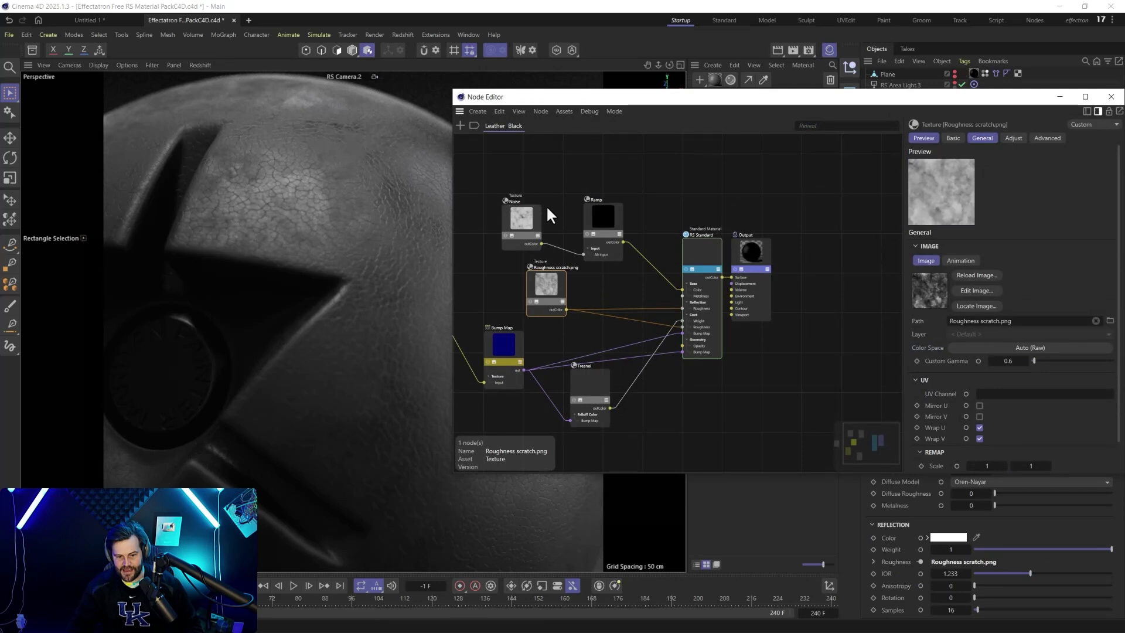
left_click(530, 218)
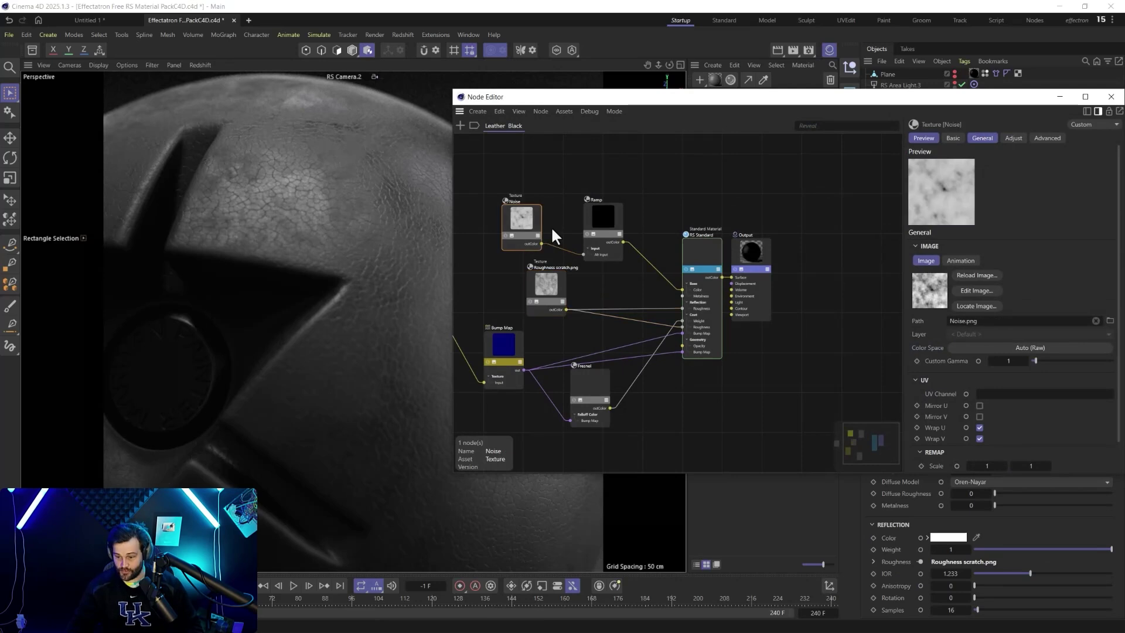
left_click(596, 212)
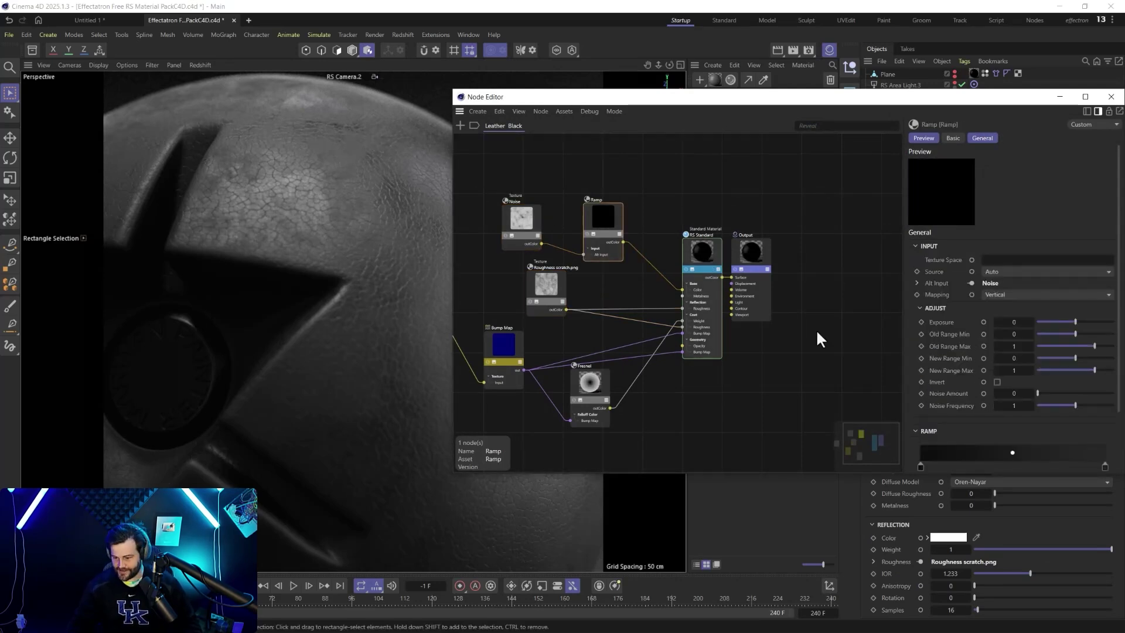
double_click(921, 467)
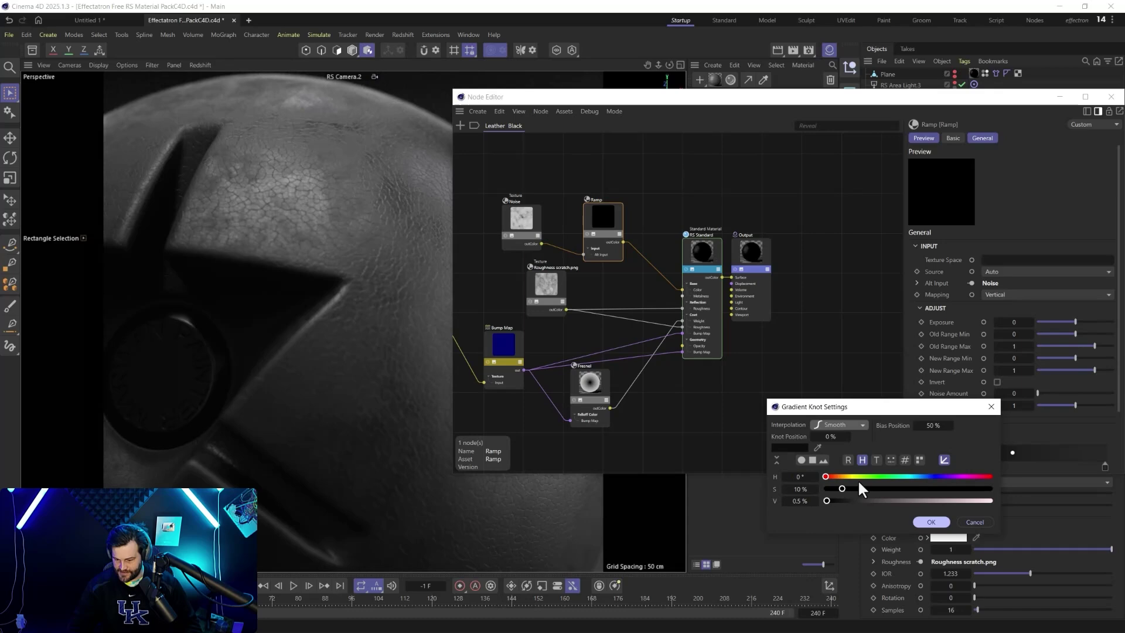
left_click(859, 500)
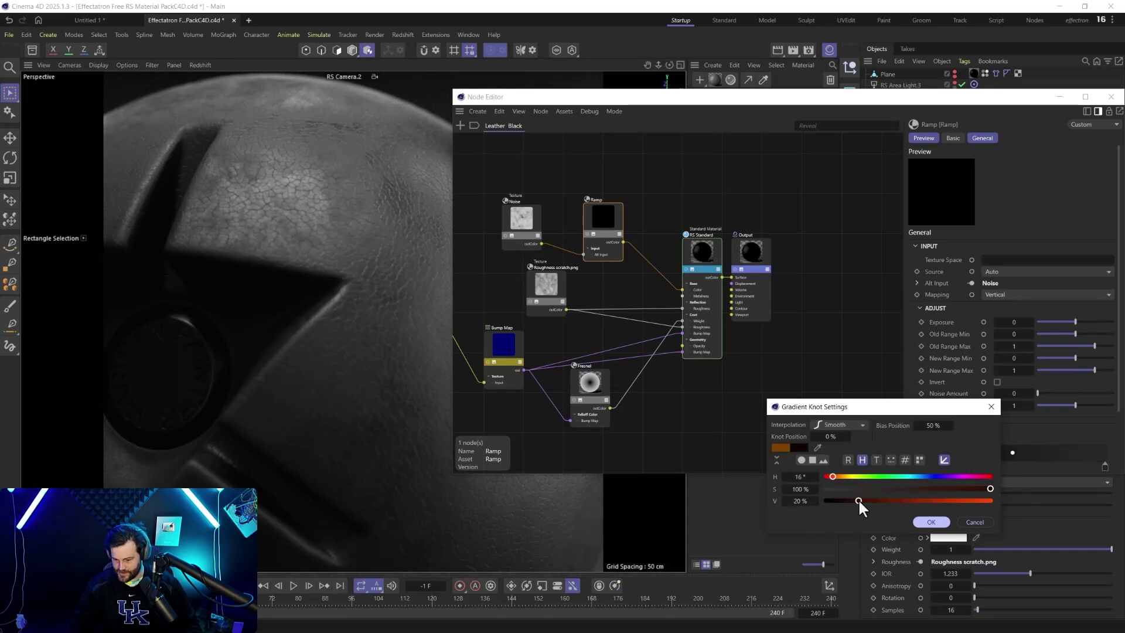
left_click(931, 522)
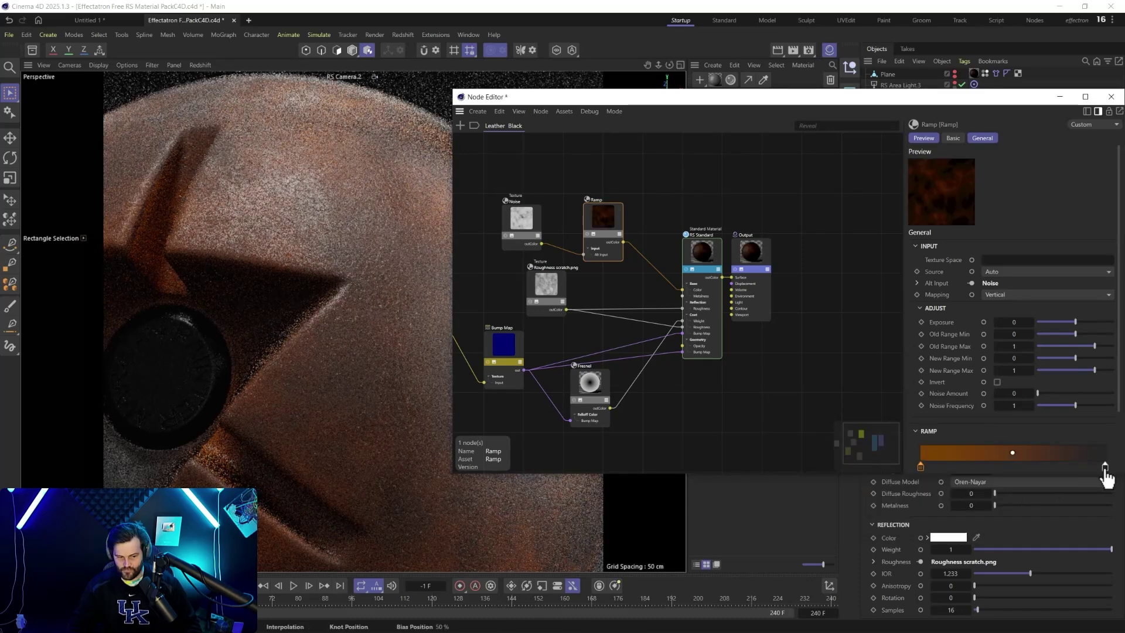
Step: Recolor the last knot of Leather Black's Ramp to a muted dark brown with hue 16° and saturation 10%
double_click(1104, 467)
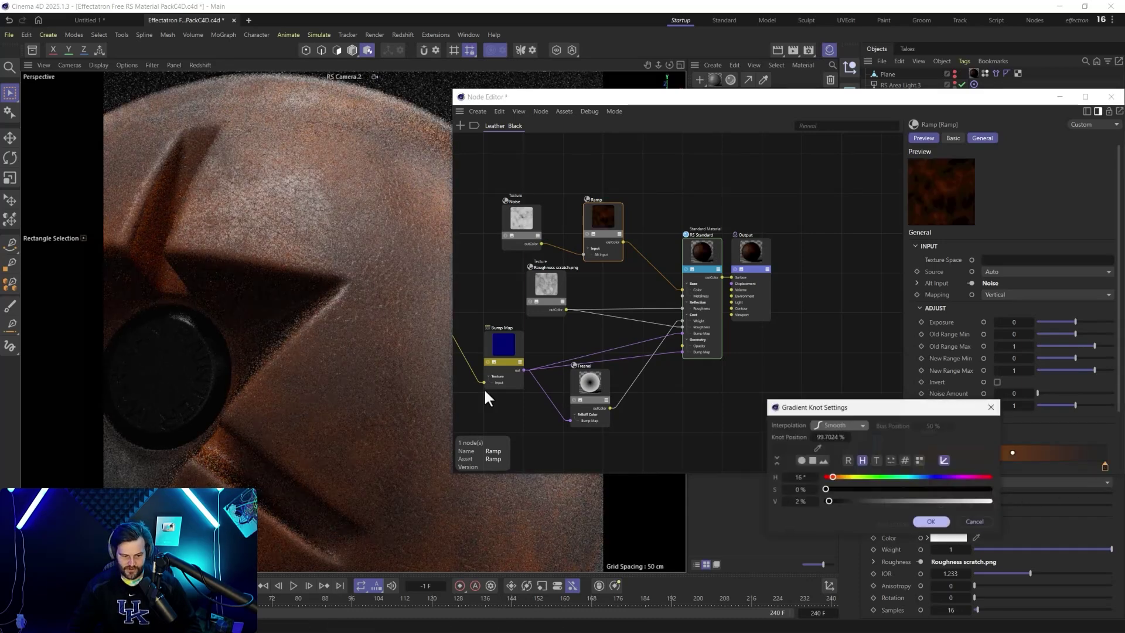
left_click(843, 501)
left_click_drag(849, 489, 914, 488)
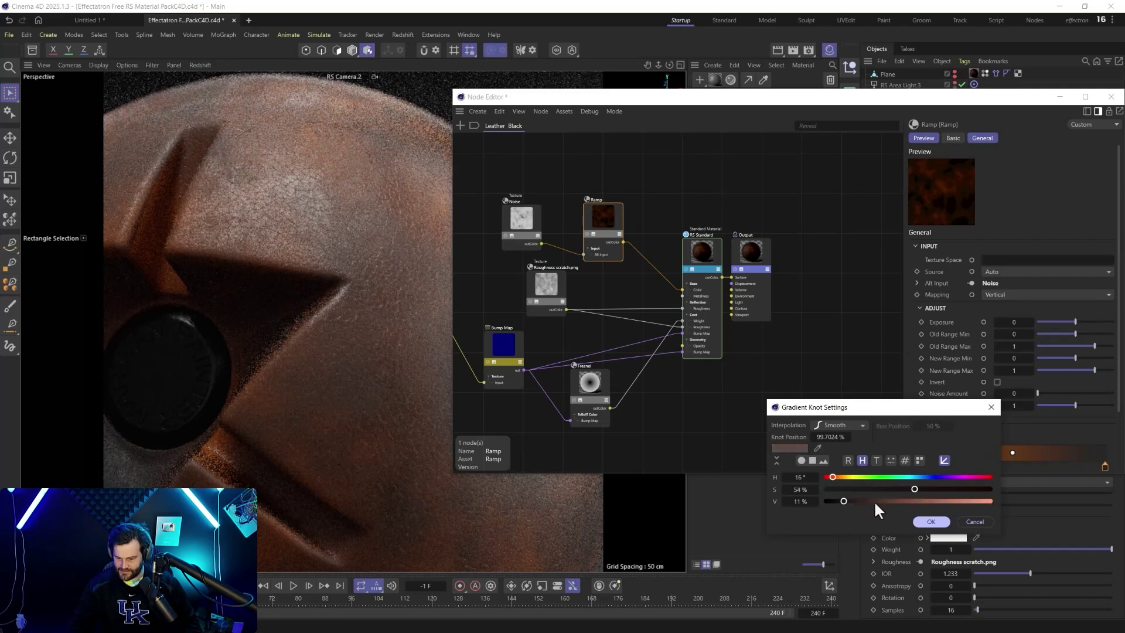
left_click(930, 522)
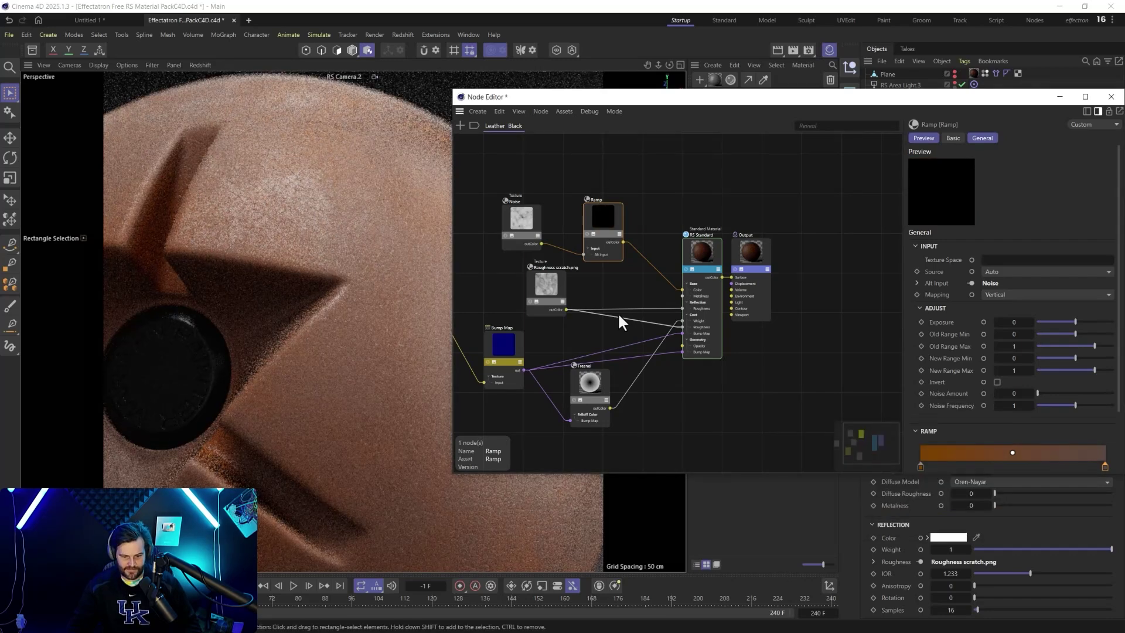
double_click(1105, 466)
left_click_drag(844, 502, 833, 502)
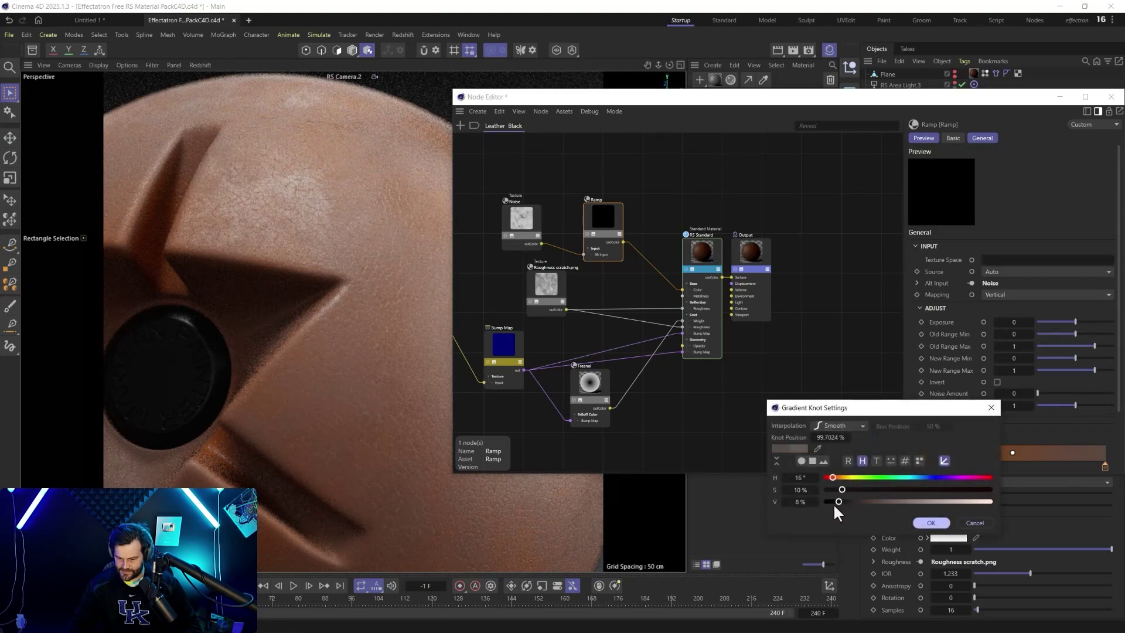
left_click(931, 523)
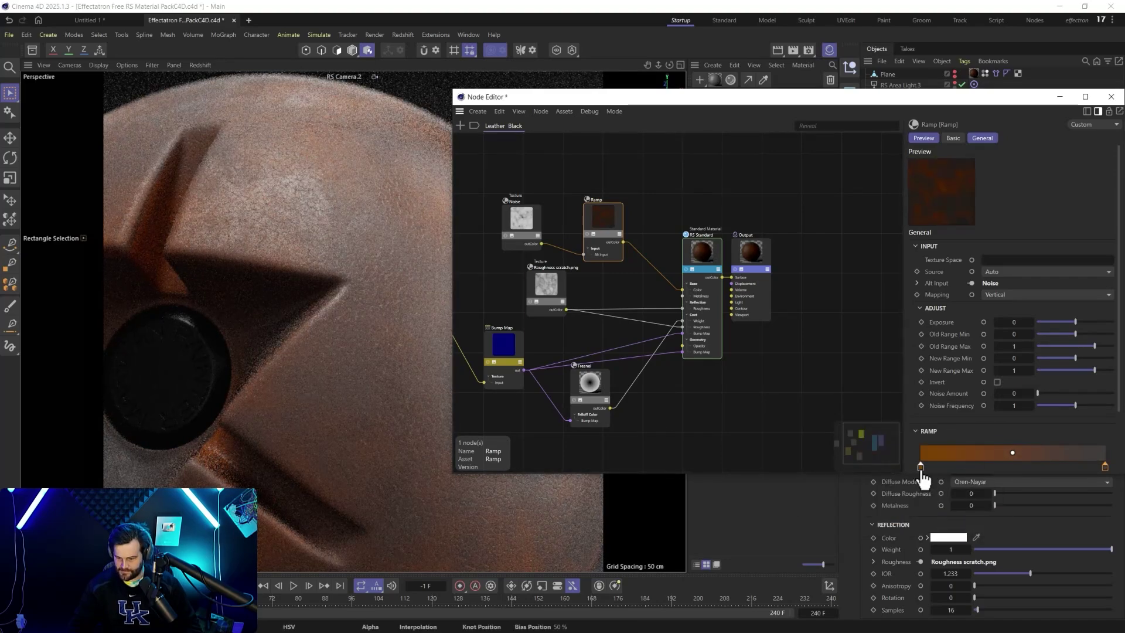
Step: Darken the Ramp's first knot to value 11% and shift the gradient's bias close to the last knot
double_click(920, 467)
left_click(849, 502)
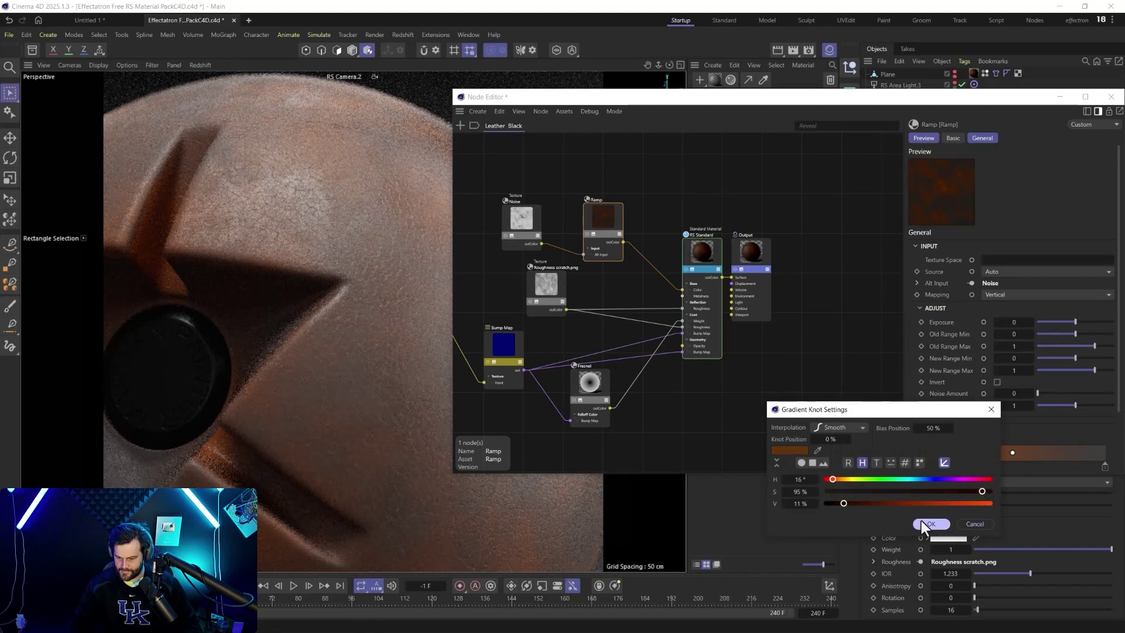
left_click(931, 523)
left_click_drag(1012, 454, 1088, 453)
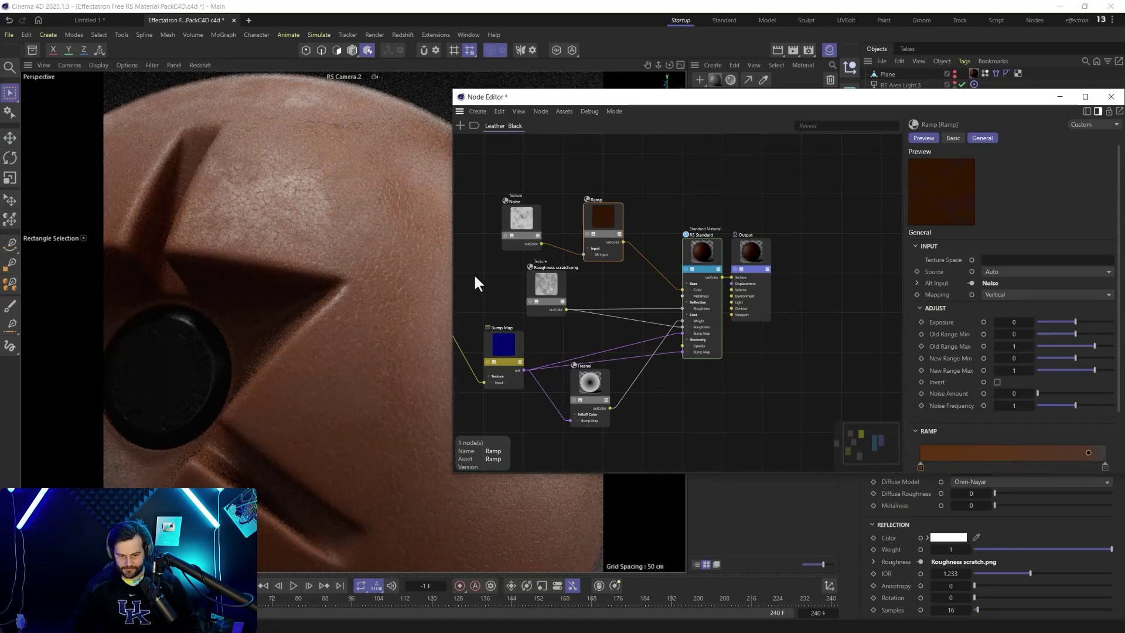
left_click(1111, 97)
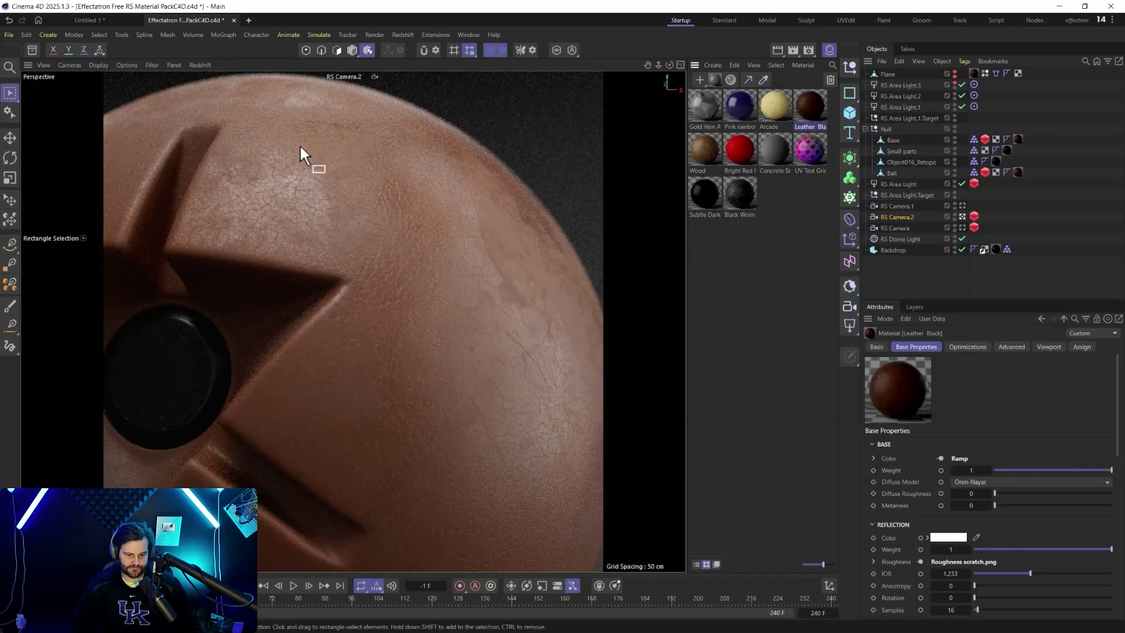
Step: Look through RS Camera again and reopen the Leather Black node graph with its Noise texture node selected
left_click(963, 225)
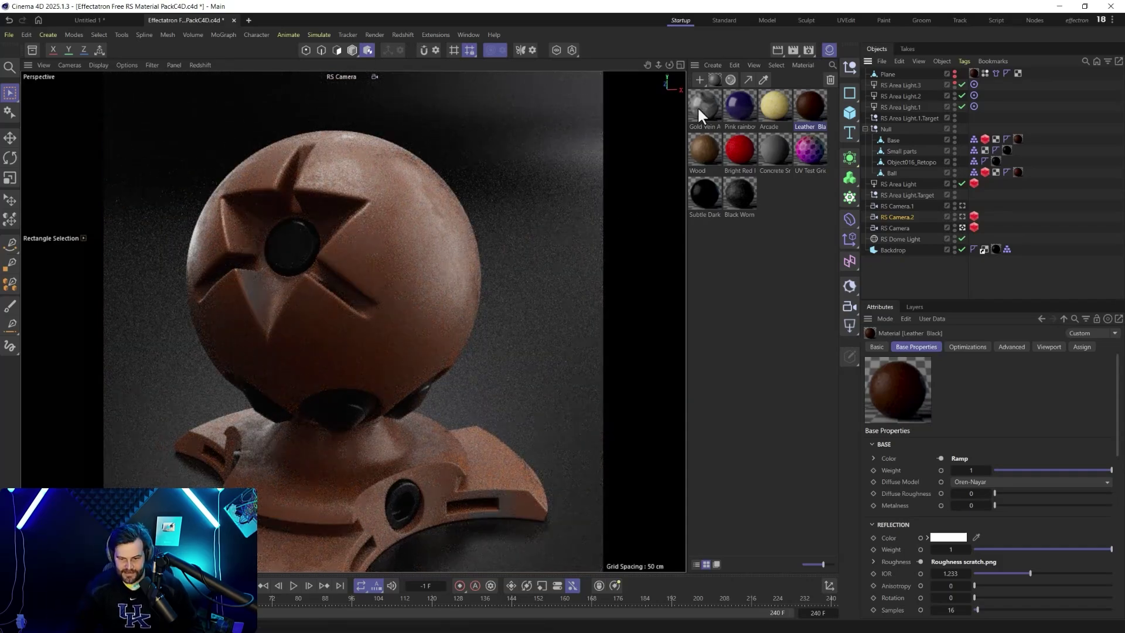
double_click(801, 112)
left_click(521, 221)
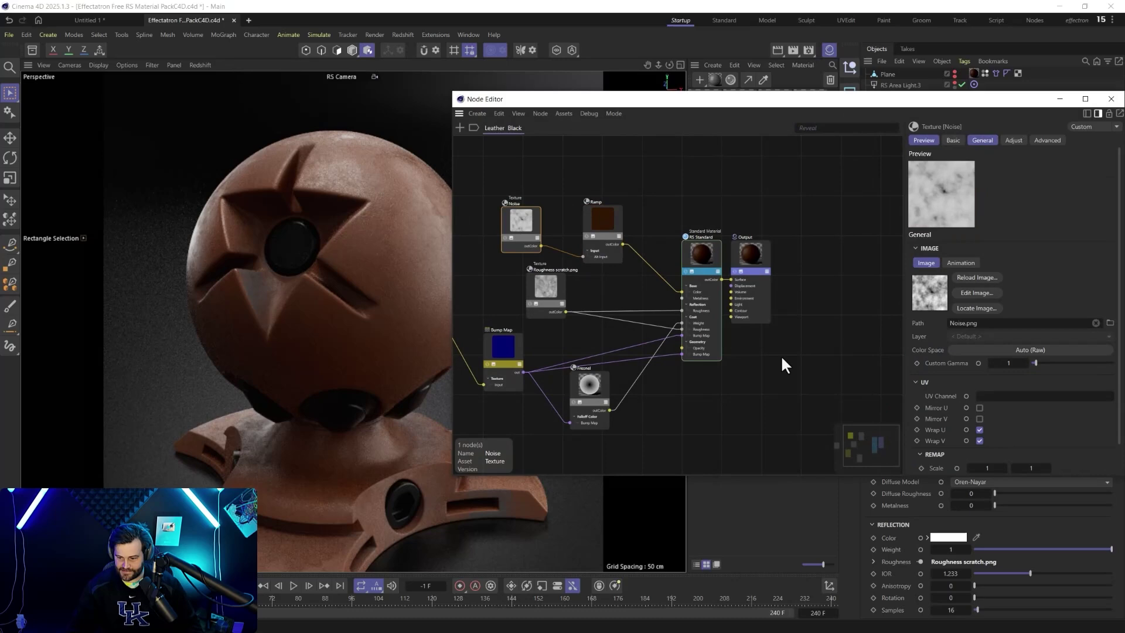
Step: Add a Maxon Noise node to the Leather Black graph and feed it into the Ramp's Alt Input in place of the Noise texture
scroll(984, 366, "down", 2)
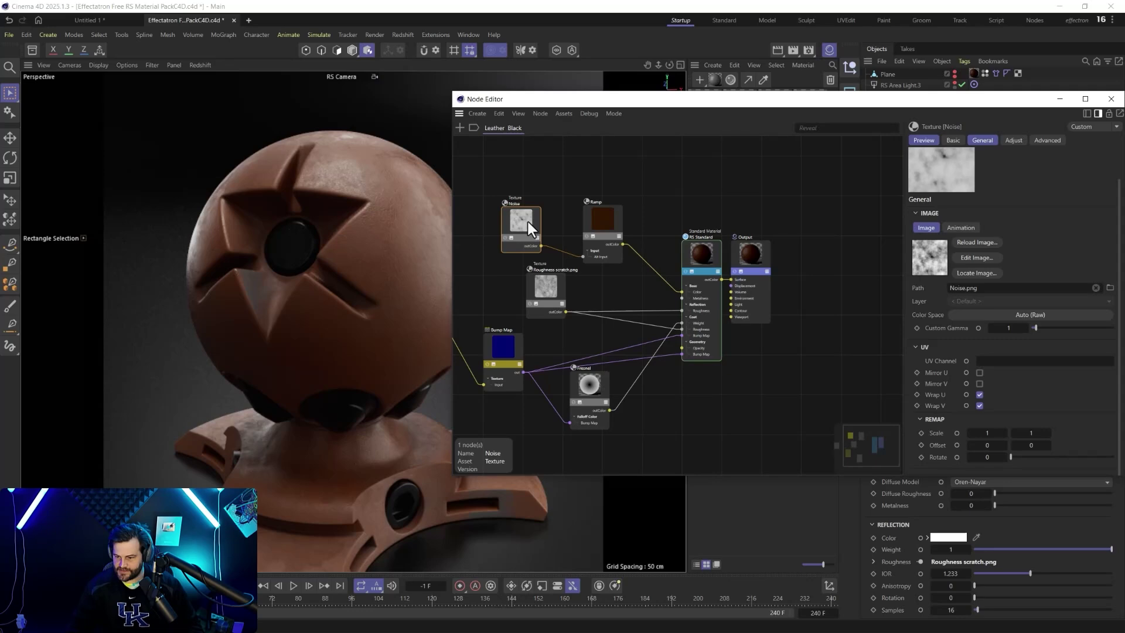
left_click(571, 174)
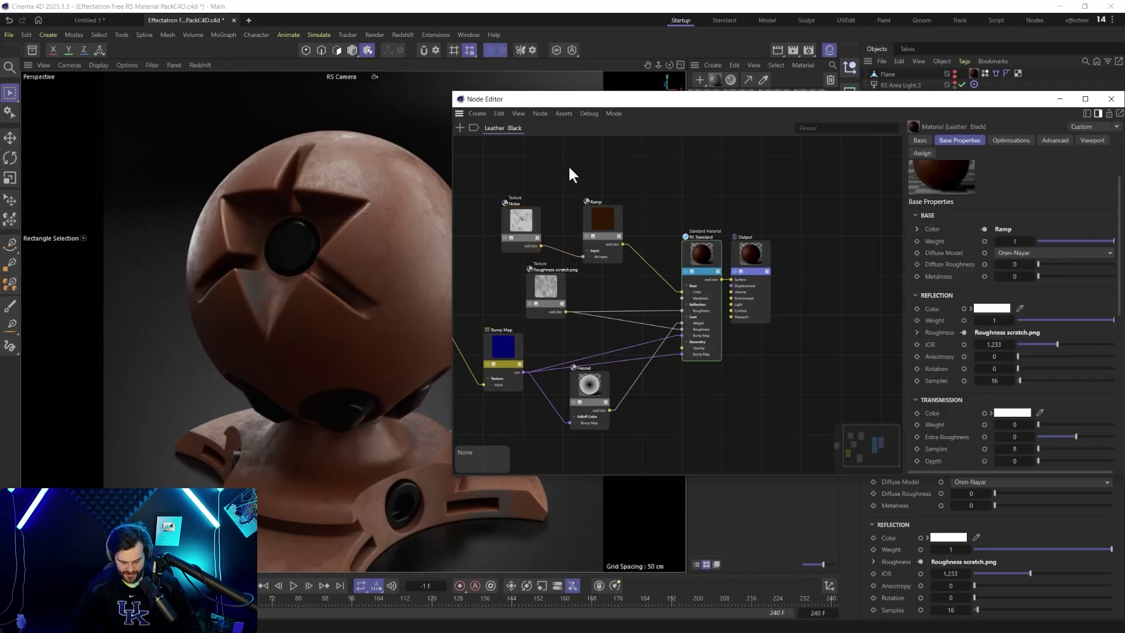
key("shift+c")
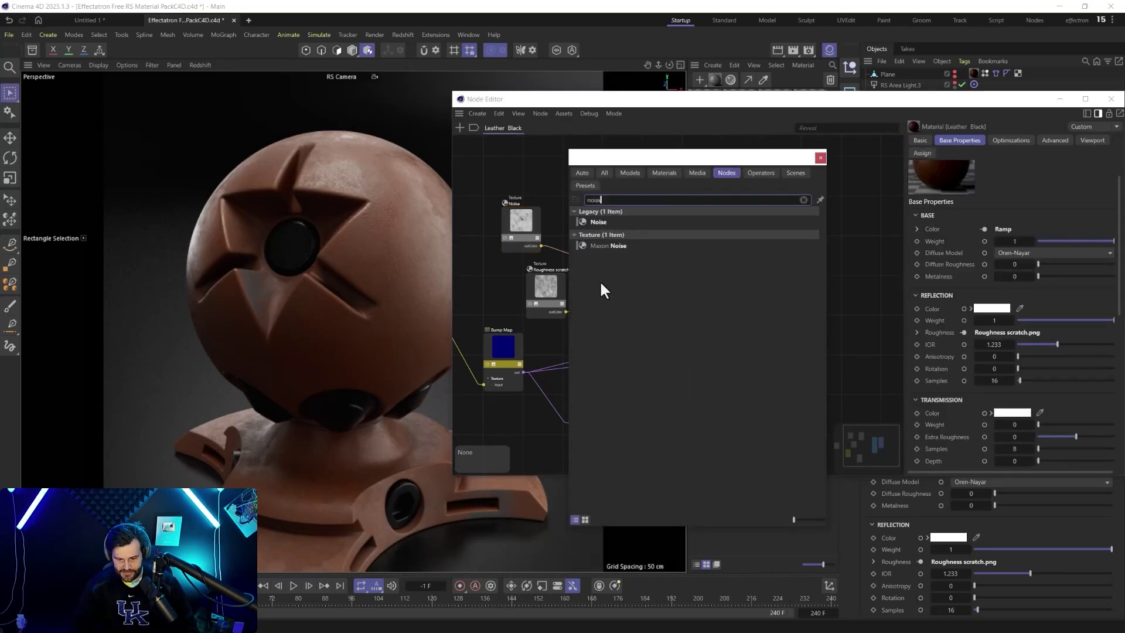
left_click_drag(606, 246, 583, 256)
left_click(821, 157)
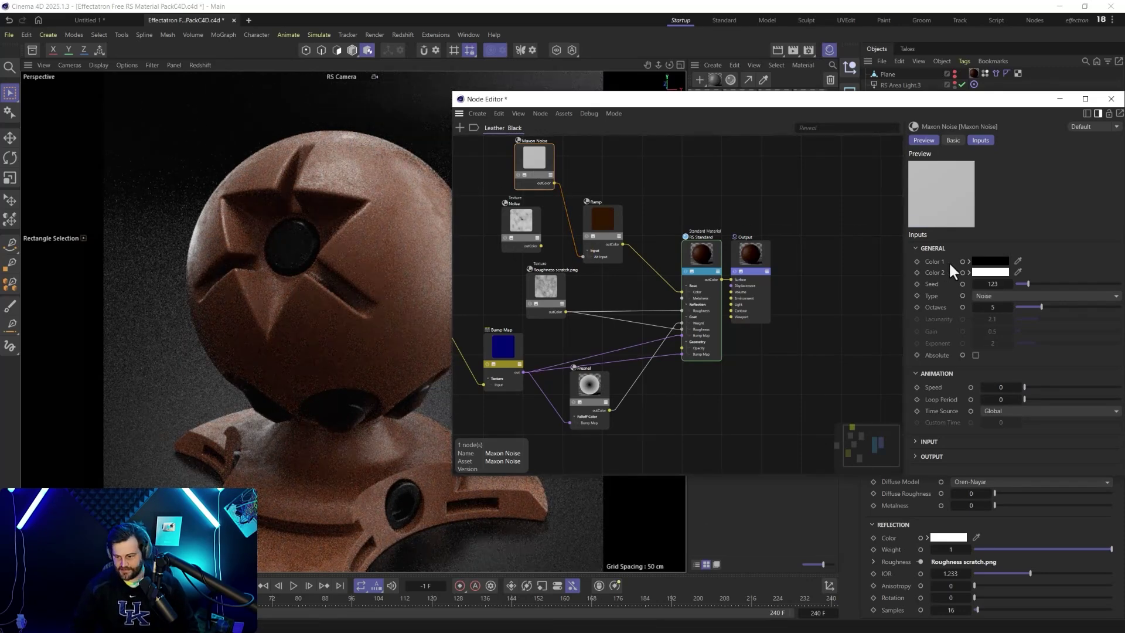
Step: Set the Maxon Noise type to FBM and its input Overall Scale to 20
left_click(991, 295)
left_click(995, 321)
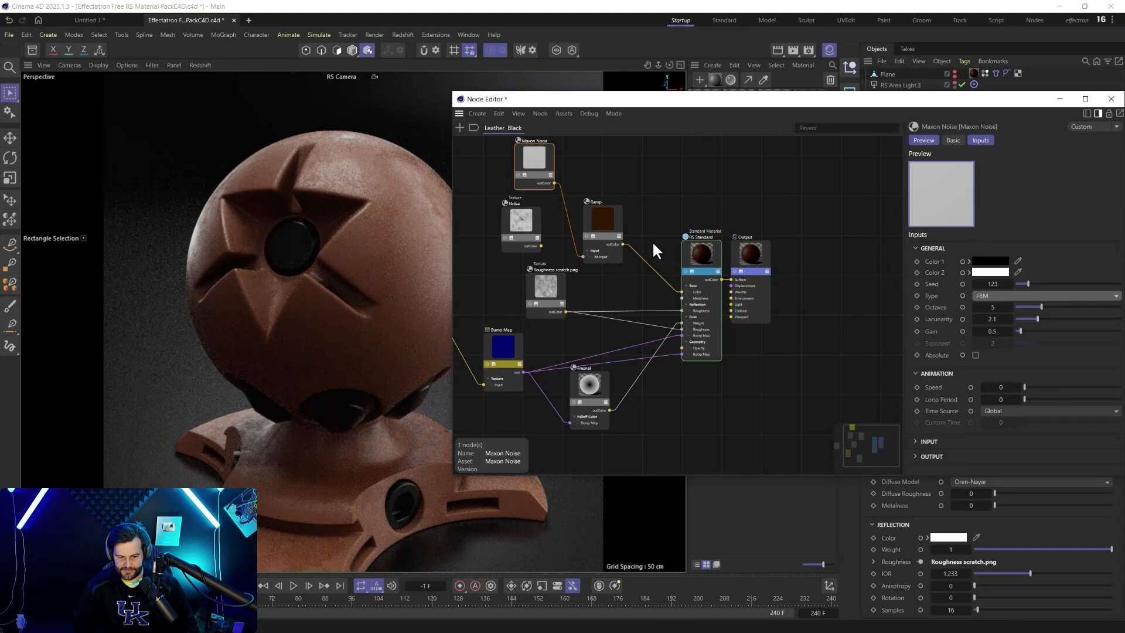
left_click(929, 441)
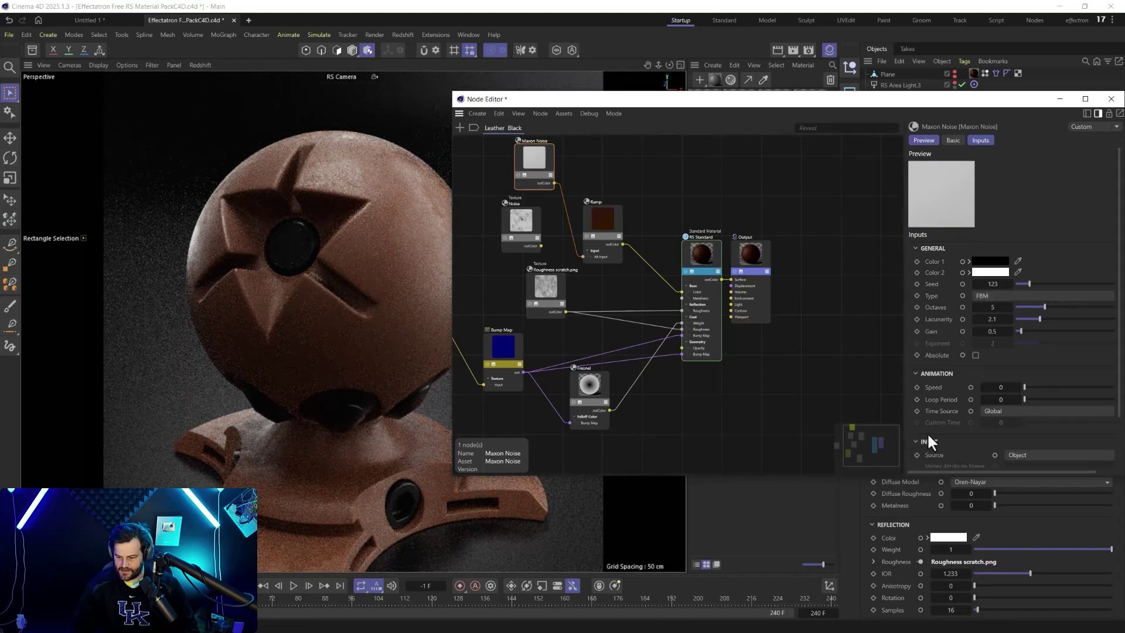
scroll(931, 433, "down", 1)
type("20")
key("Return")
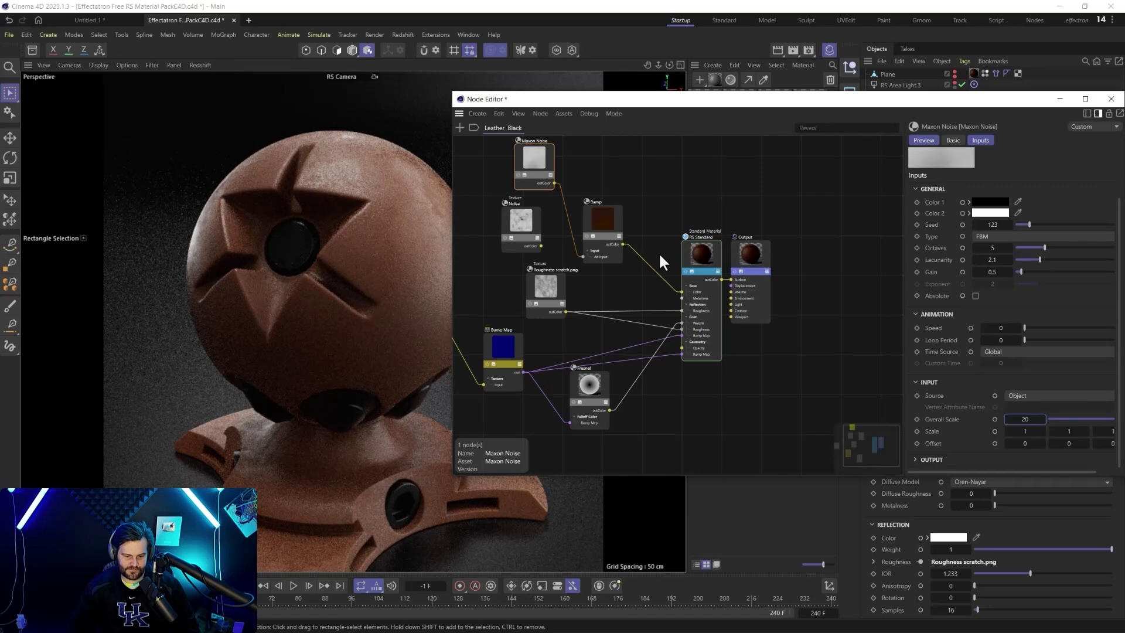
Step: Rebalance Leather Black's Ramp by moving its bias point back toward the last knot after testing 36.42%, and close the node graph
left_click(612, 222)
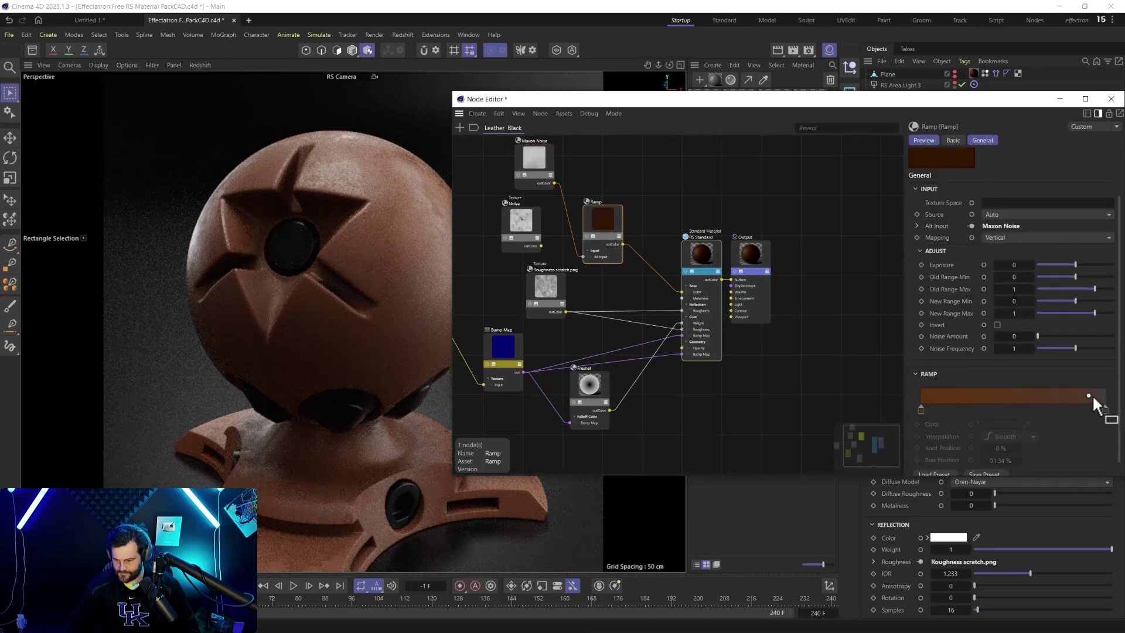
left_click_drag(996, 404, 991, 398)
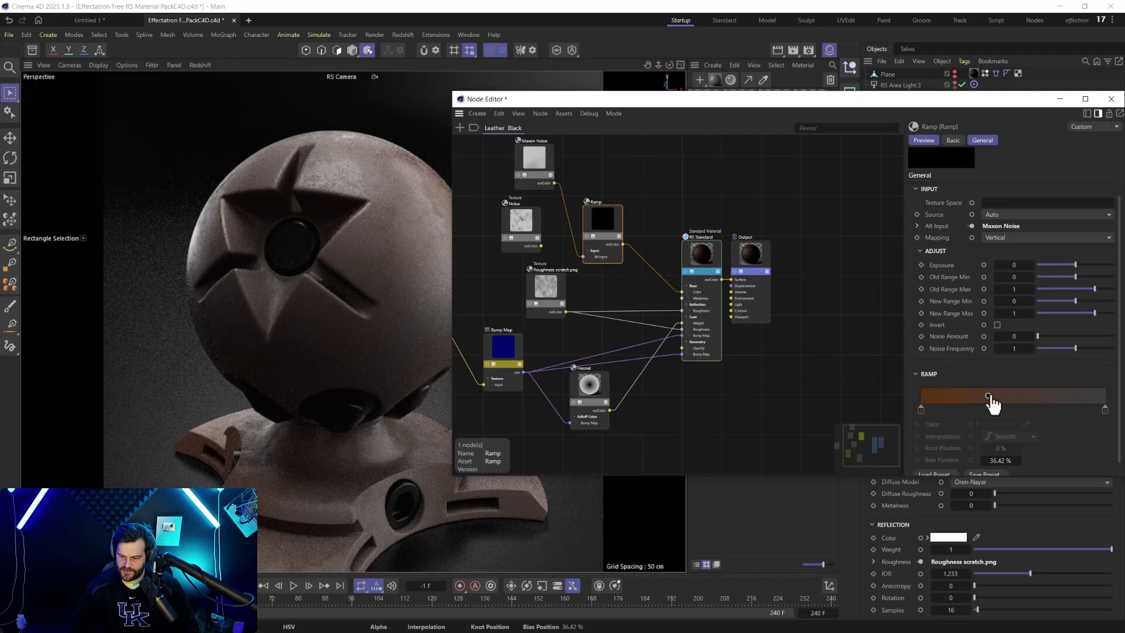
left_click_drag(990, 395, 1062, 395)
left_click(1112, 100)
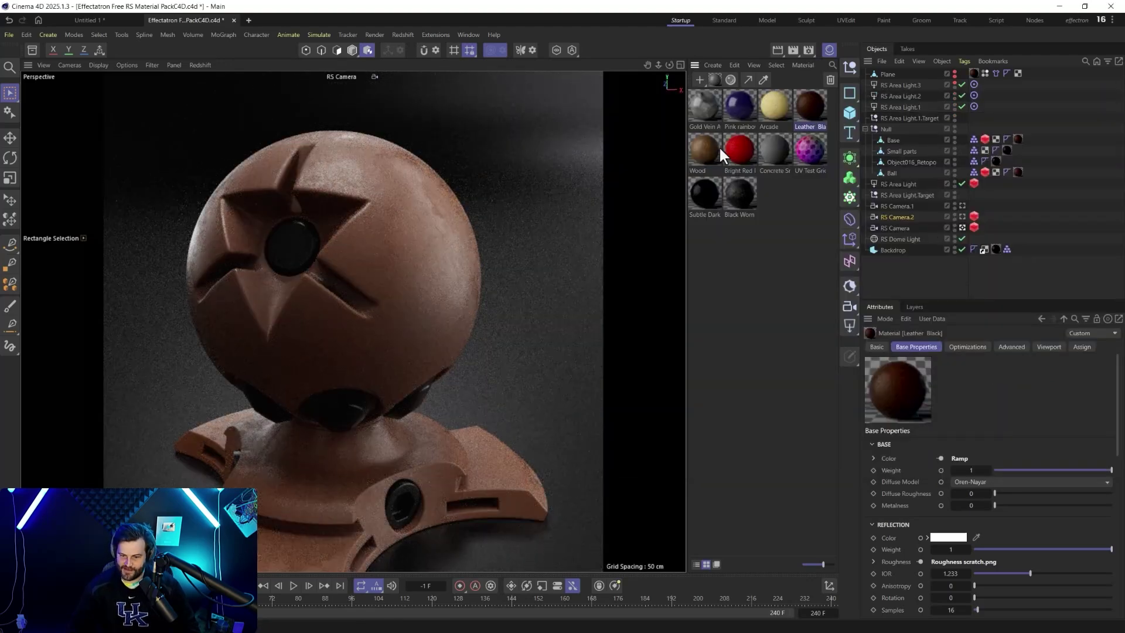
Step: Apply the Wood material to the Base and Ball objects and open its node graph
left_click_drag(949, 134, 1017, 139)
left_click_drag(712, 144, 1017, 173)
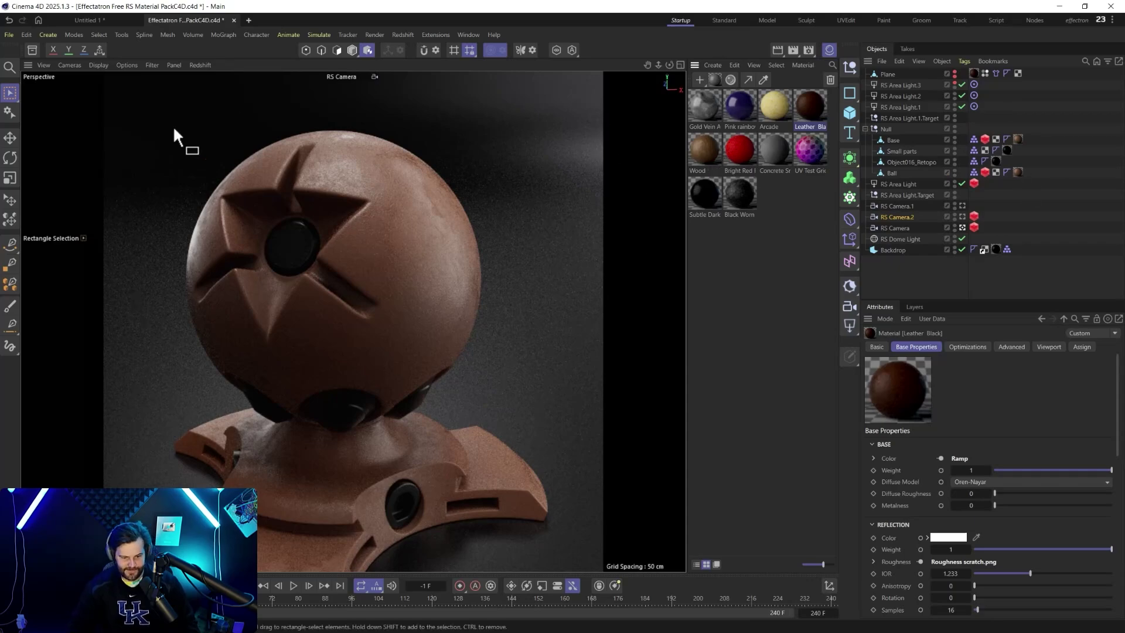
double_click(699, 148)
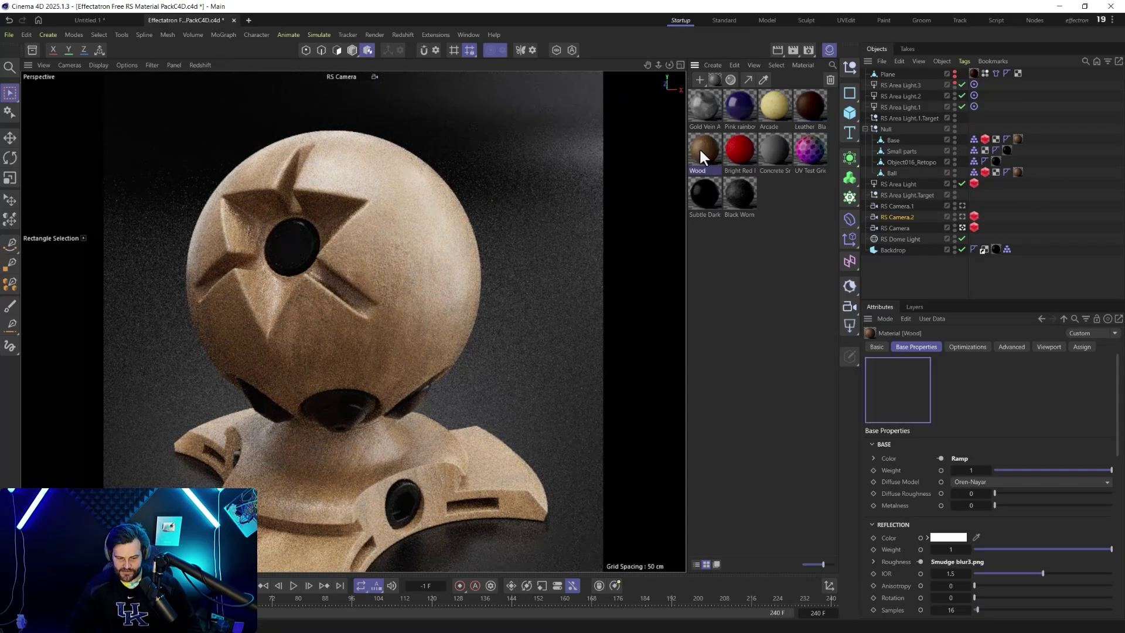
Step: Examine the Wood graph's color texture, roughness texture, RS Standard and bump texture nodes, including the bump texture's remap settings
left_click_drag(513, 288, 501, 239)
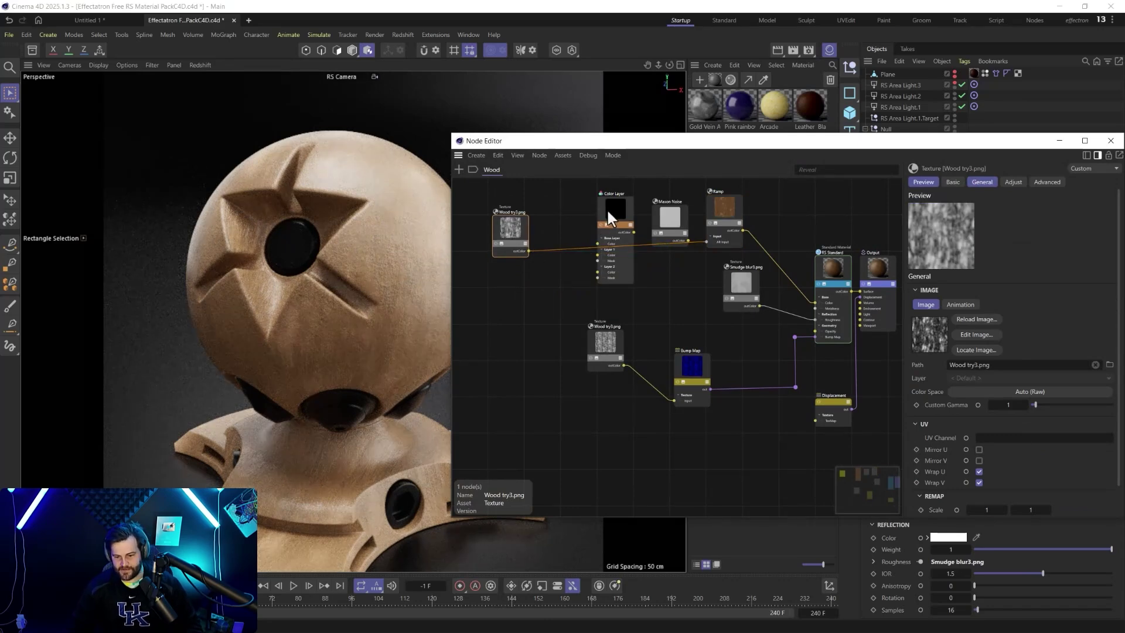
left_click_drag(602, 348, 606, 370)
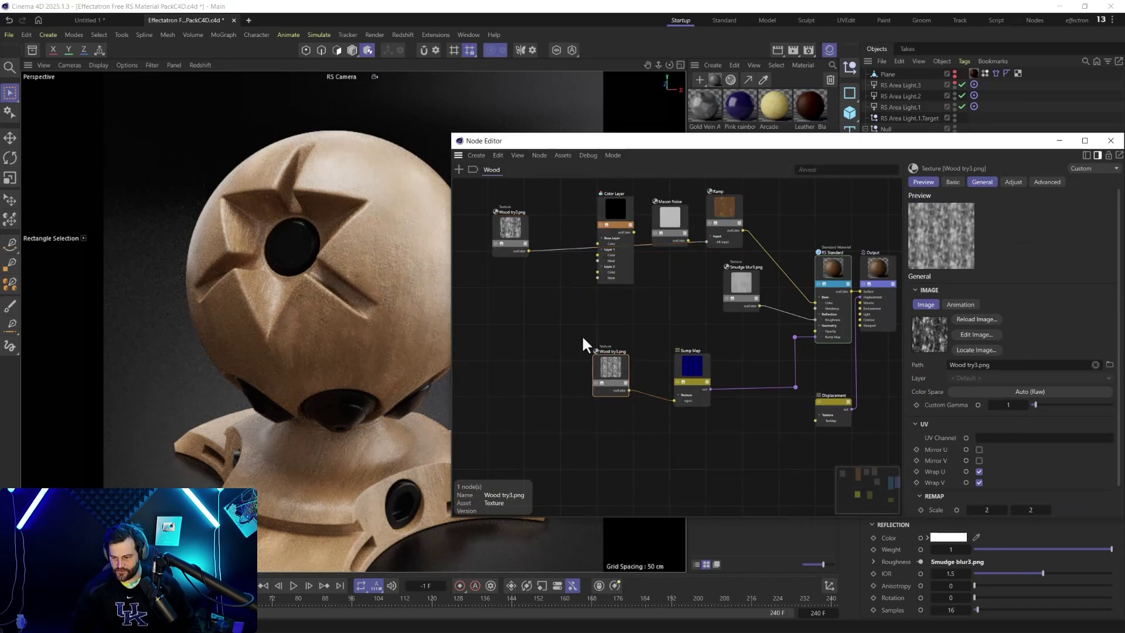
left_click_drag(865, 286, 866, 285)
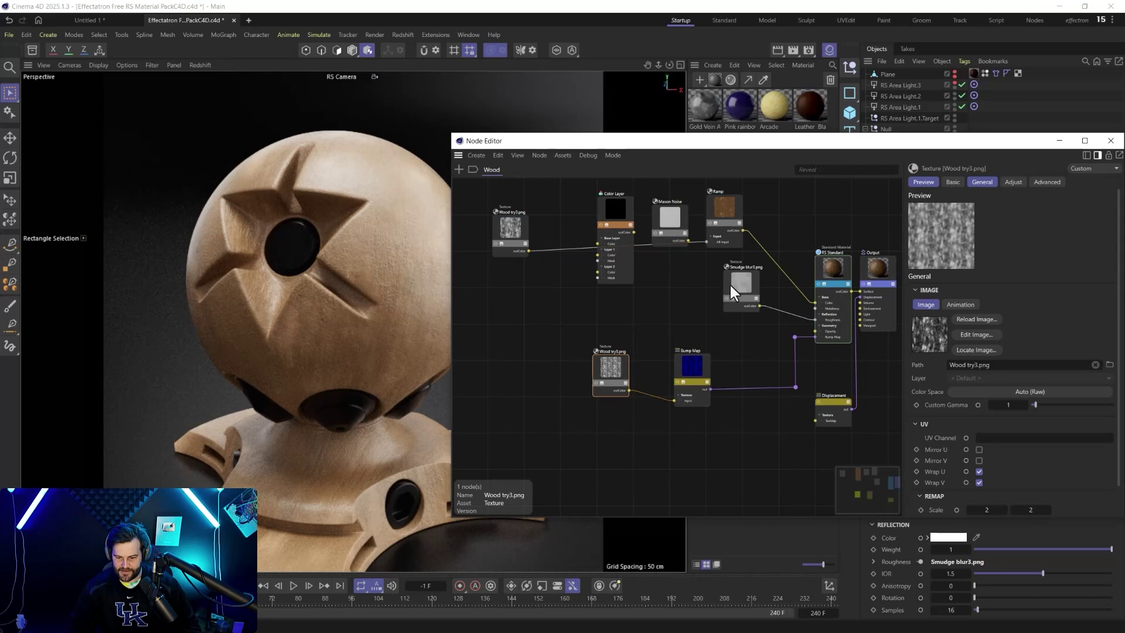
left_click_drag(731, 287, 726, 297)
left_click_drag(514, 228, 539, 241)
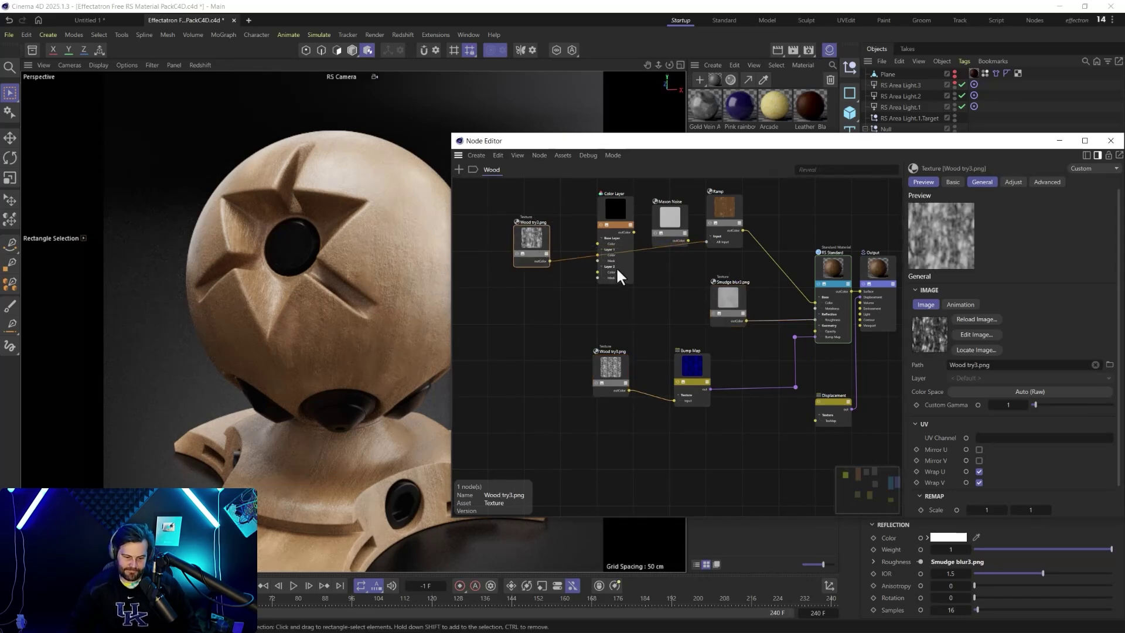
left_click_drag(834, 268, 829, 258)
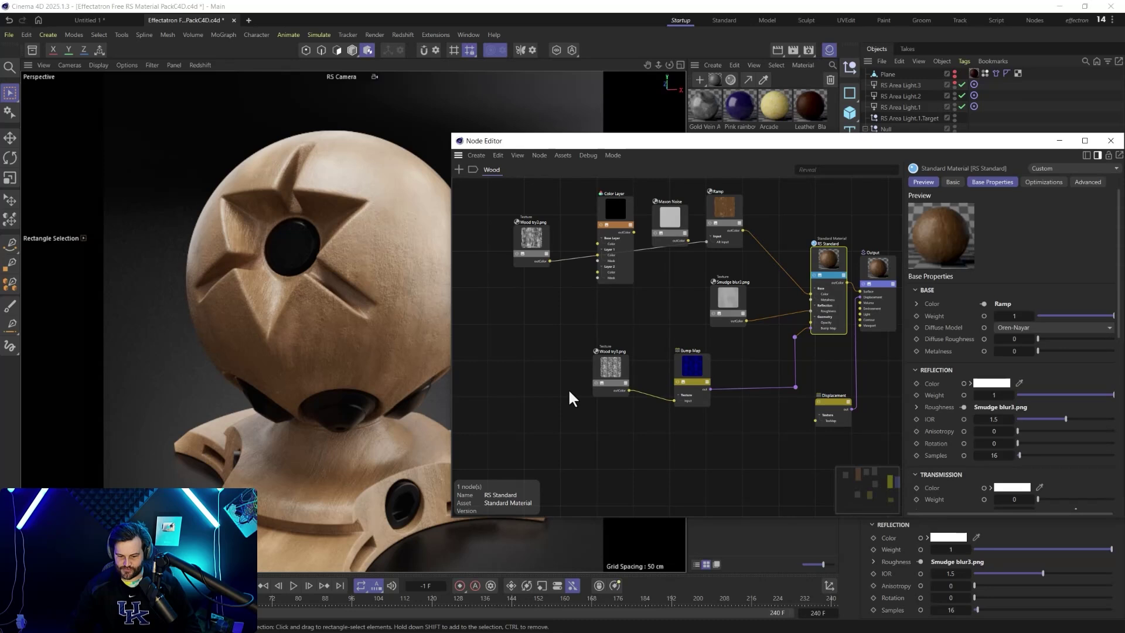
left_click(608, 363)
scroll(926, 377, "down", 1)
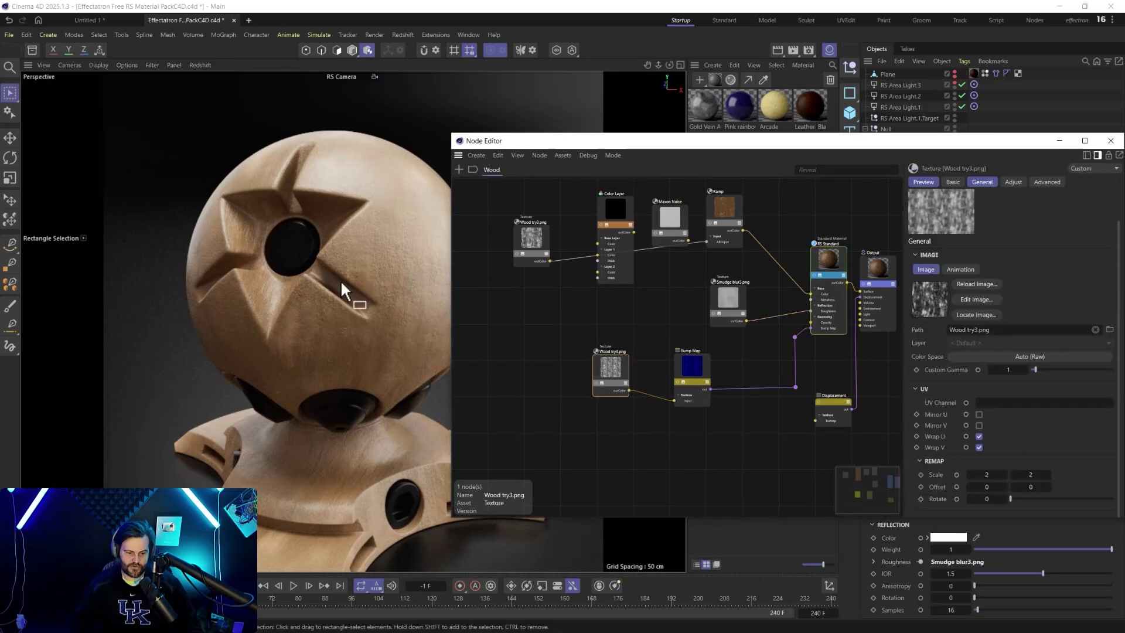
Step: Lighten the first knot of Wood's Ramp to a washed-out gray and set the middle knot to saturation 10% and value 49%
left_click_drag(730, 205, 748, 219)
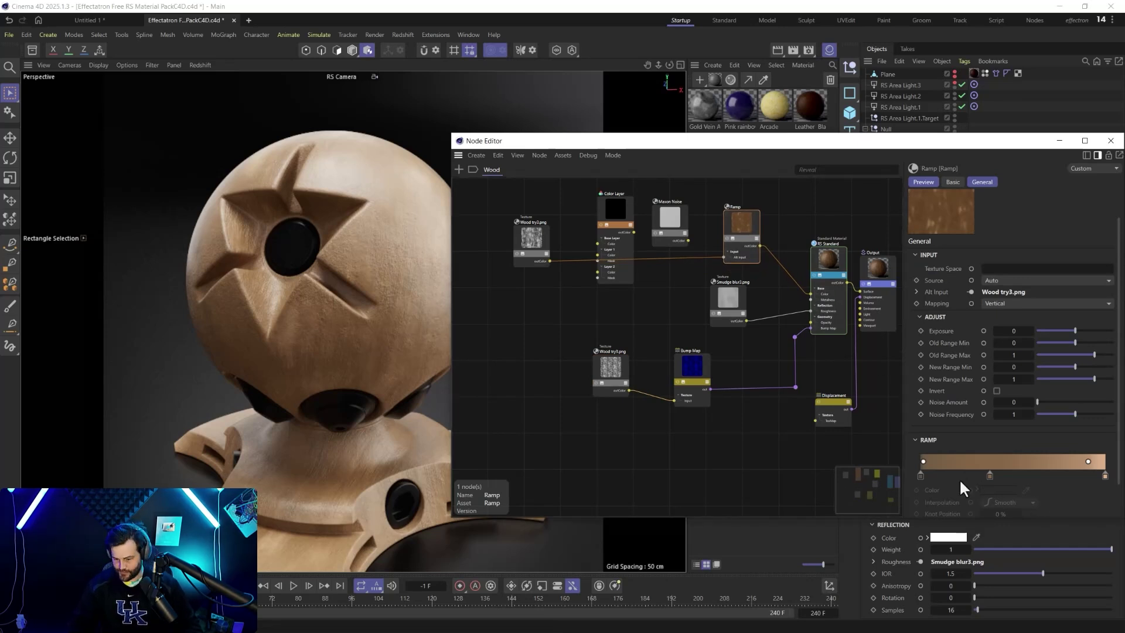
double_click(920, 474)
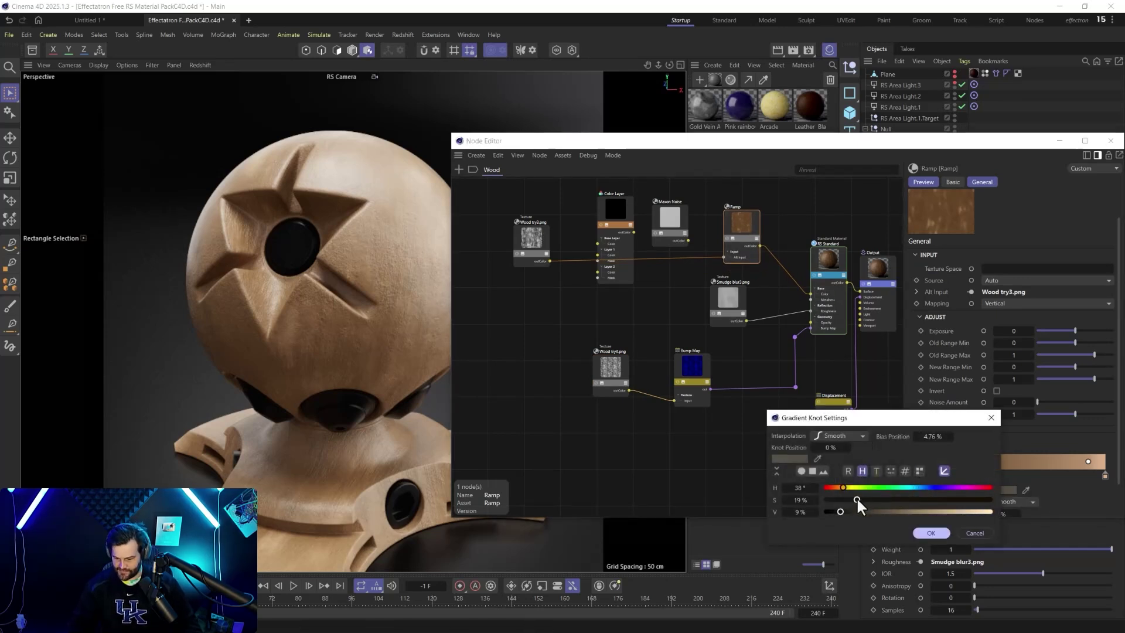
left_click(931, 533)
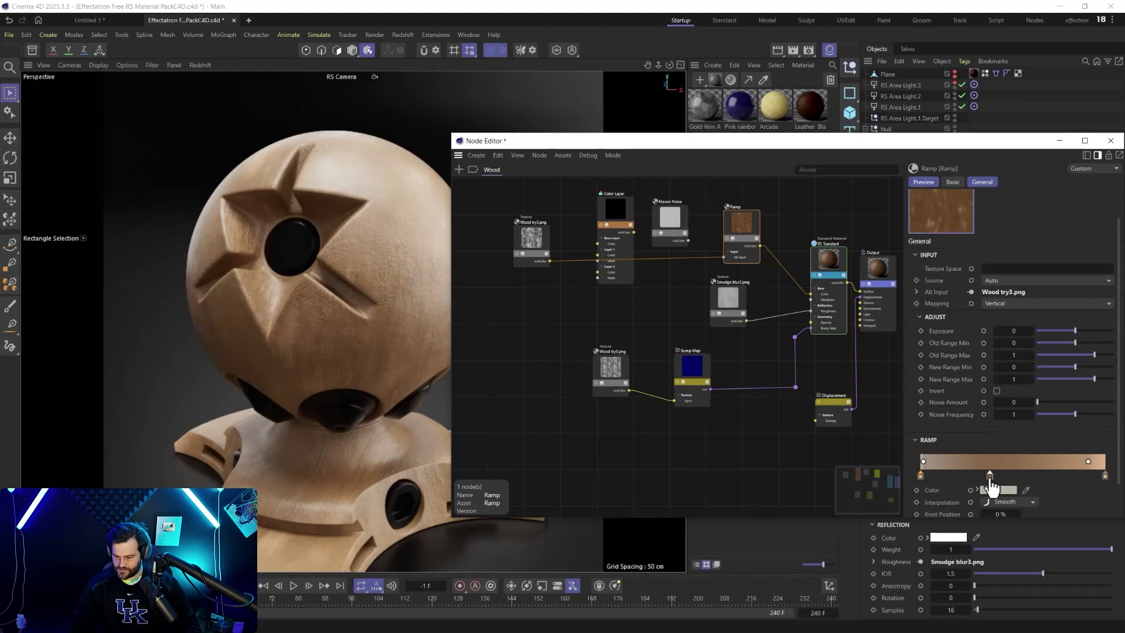
left_click(990, 475)
double_click(990, 475)
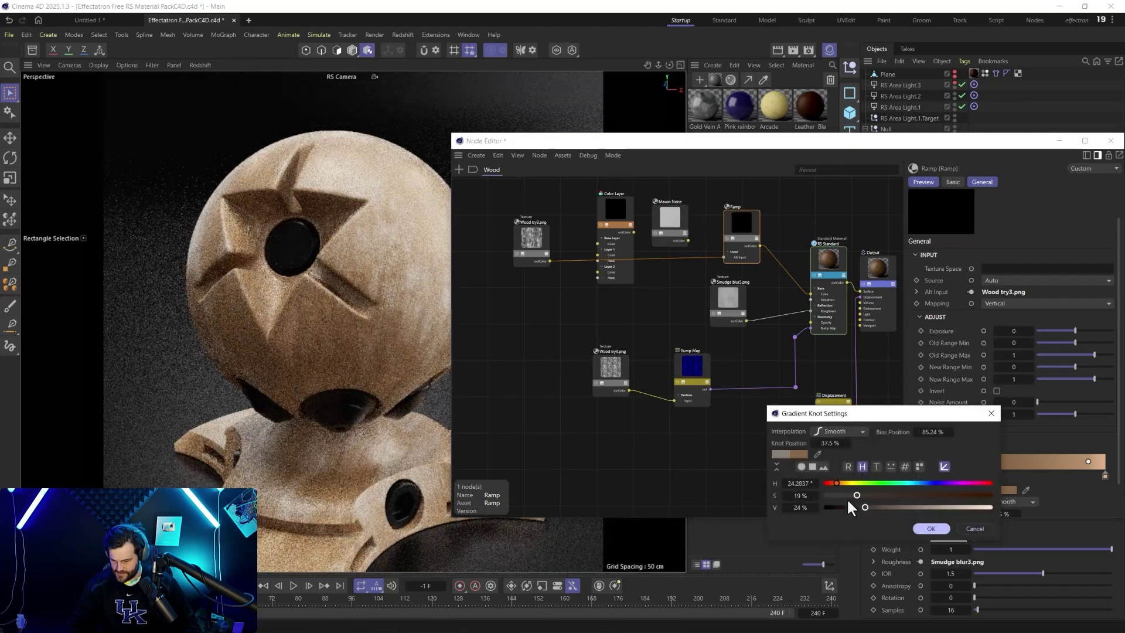
left_click_drag(846, 508, 902, 505)
left_click(930, 529)
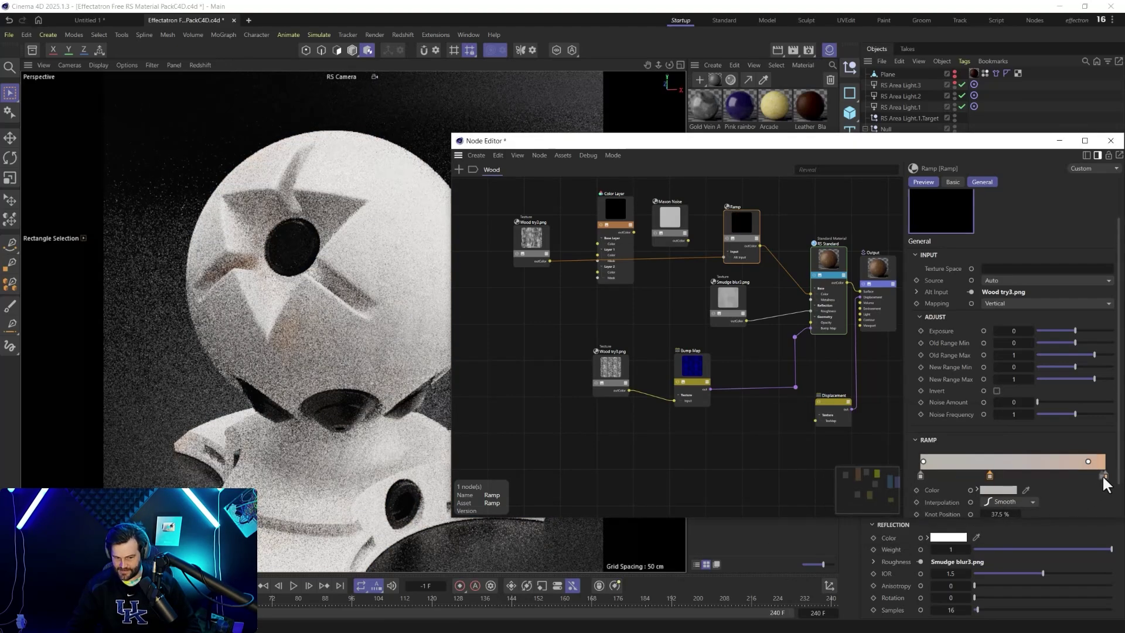
Step: Darken the last knot of Wood's Ramp and set the middle knot's value to 12%
left_click(1104, 474)
left_click_drag(900, 504, 831, 510)
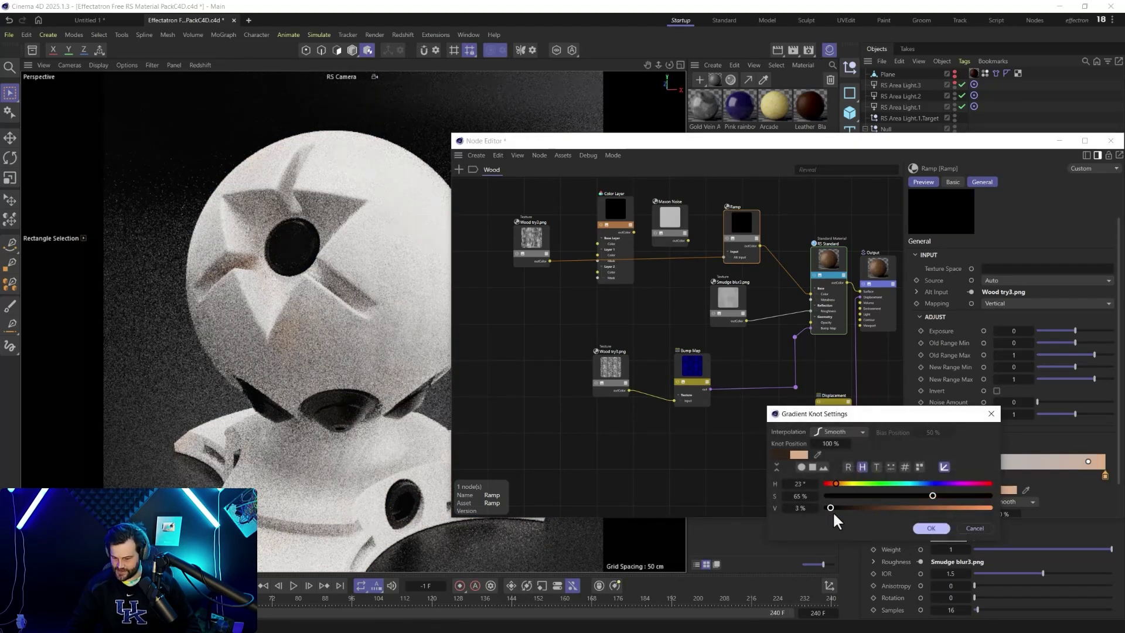
left_click(931, 528)
double_click(990, 475)
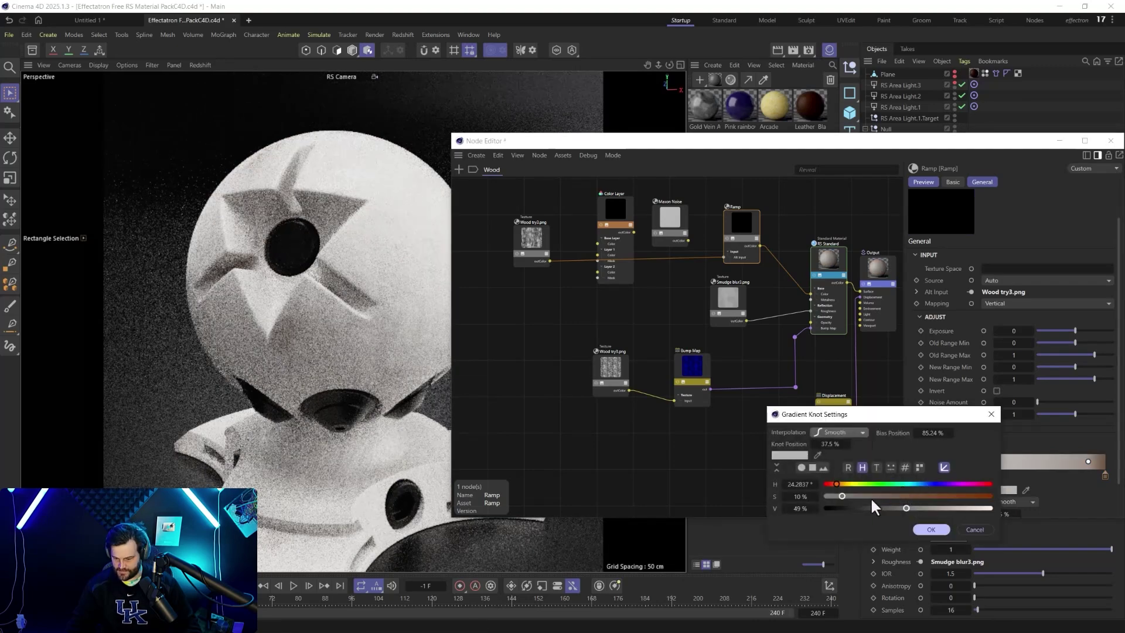
left_click_drag(898, 508, 845, 509)
left_click(930, 529)
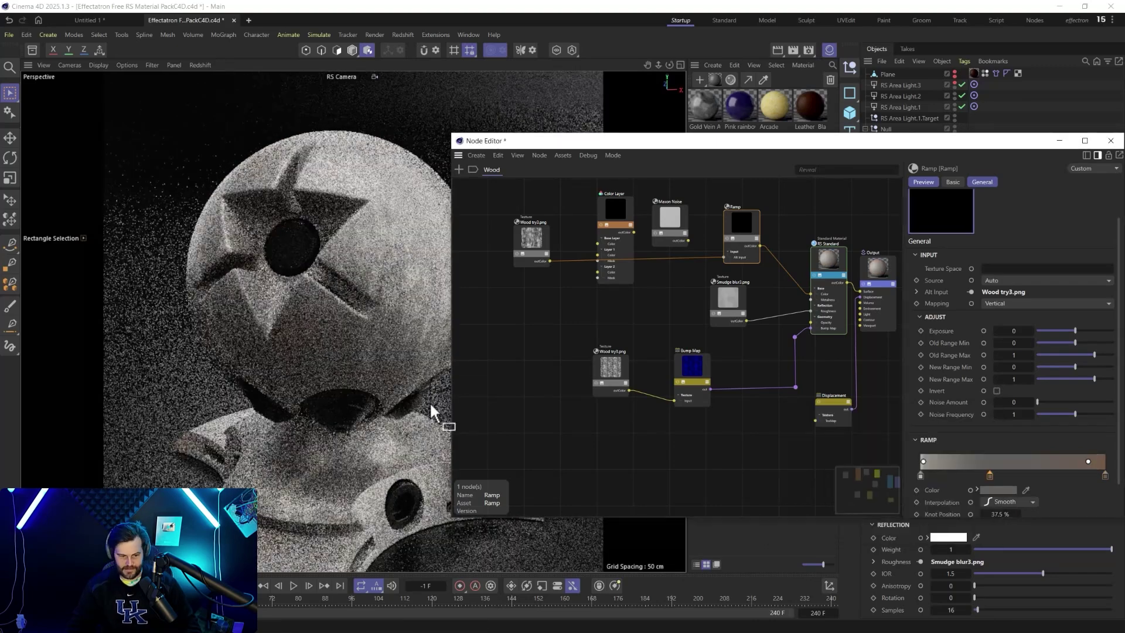
Step: Desaturate the last knot of Wood's Ramp to a muted gray
double_click(1104, 475)
left_click_drag(895, 495, 852, 495)
left_click(931, 527)
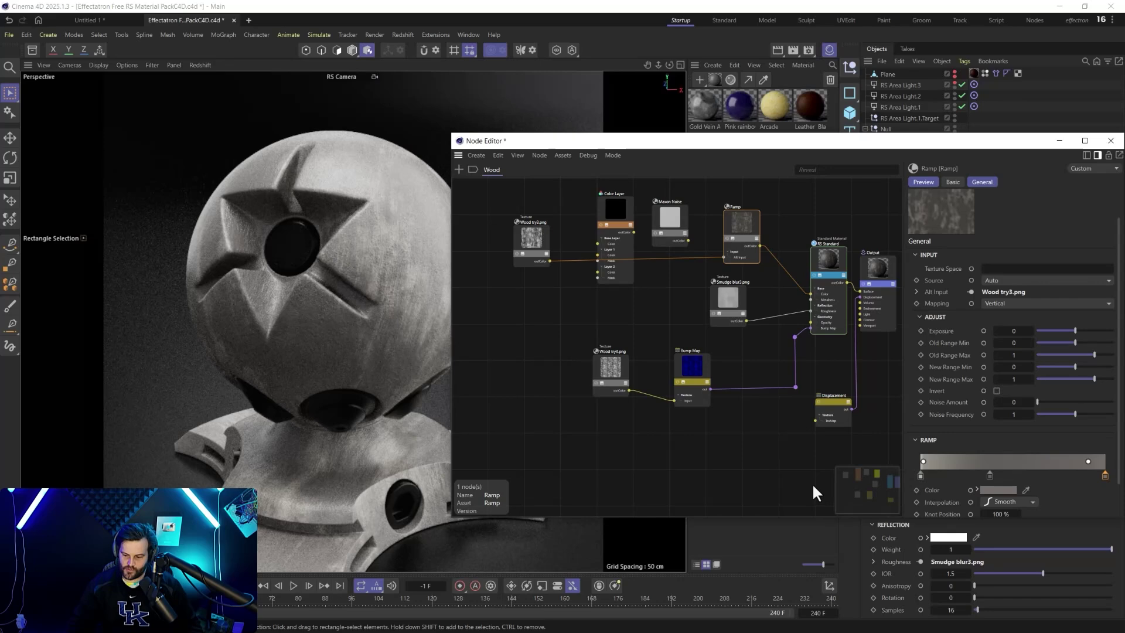
Step: Recolor the first knot of Wood's Ramp to dark red with hue 7°, saturation 71% and value 23%
double_click(920, 474)
left_click(990, 483)
left_click_drag(905, 508, 954, 497)
left_click(863, 508)
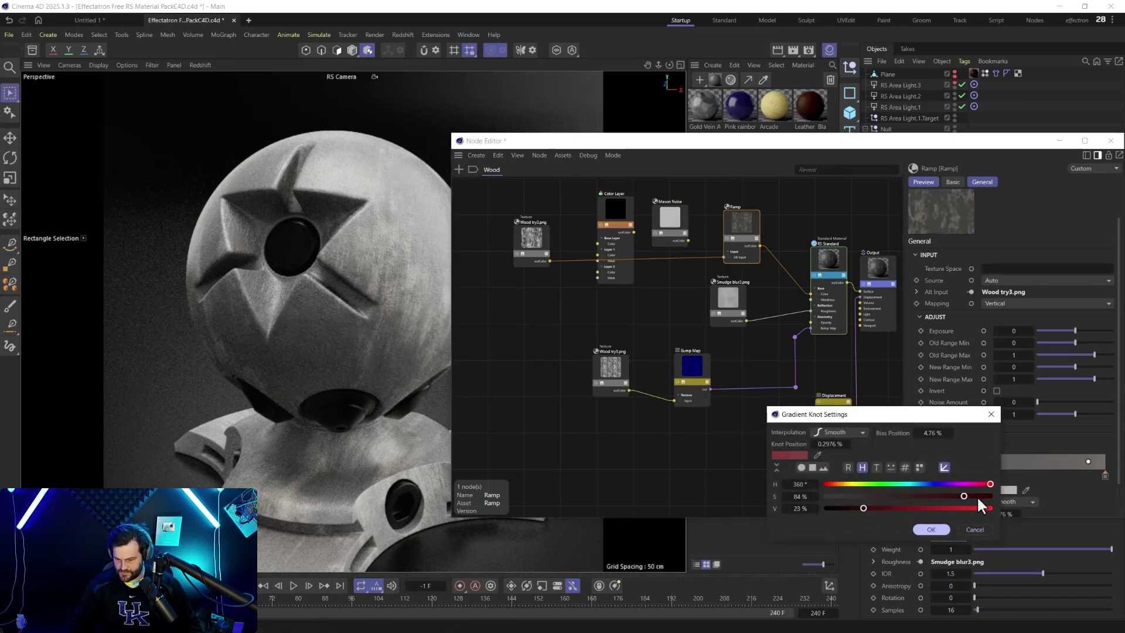
left_click(827, 484)
left_click_drag(843, 494, 943, 495)
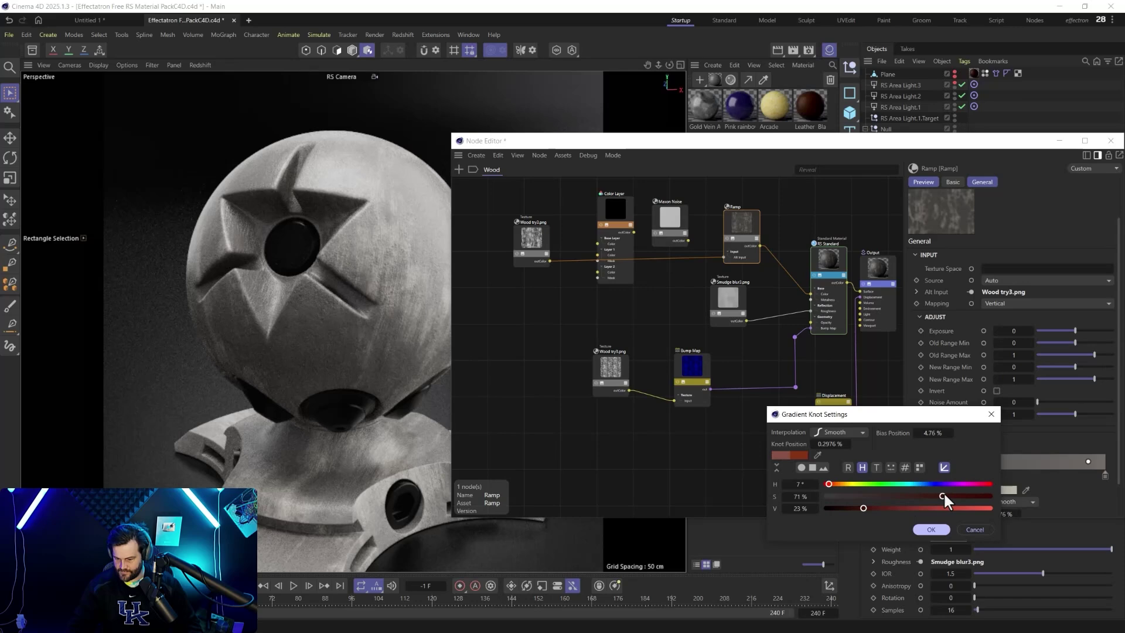
left_click(931, 529)
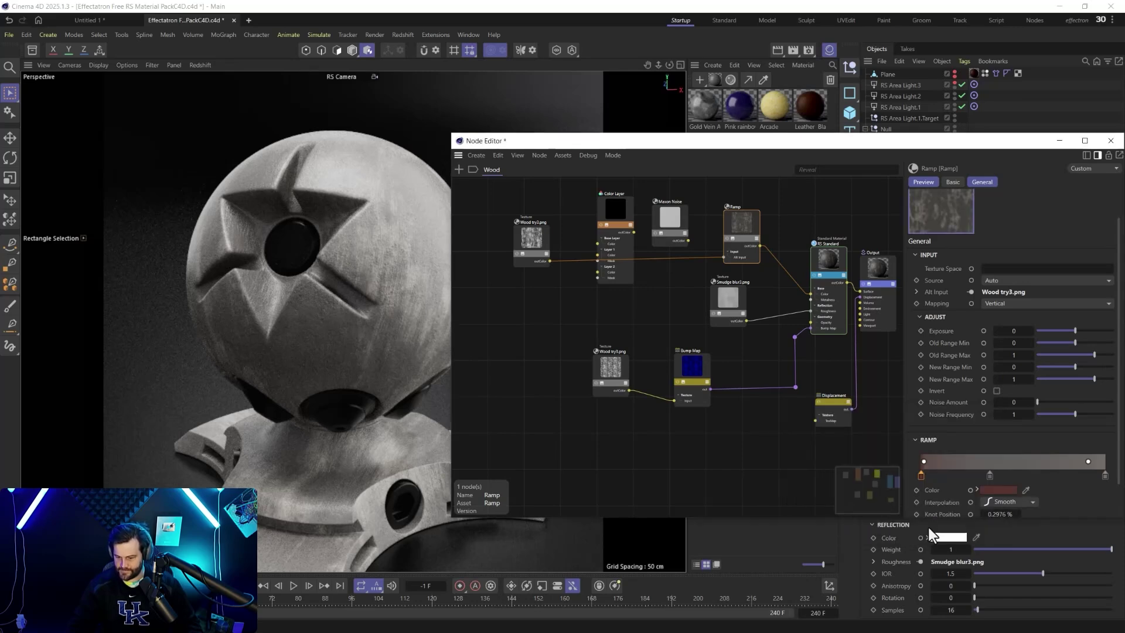
Step: Recolor the middle knot of Wood's Ramp to a saturated dark reddish brown and close the node graph
double_click(990, 474)
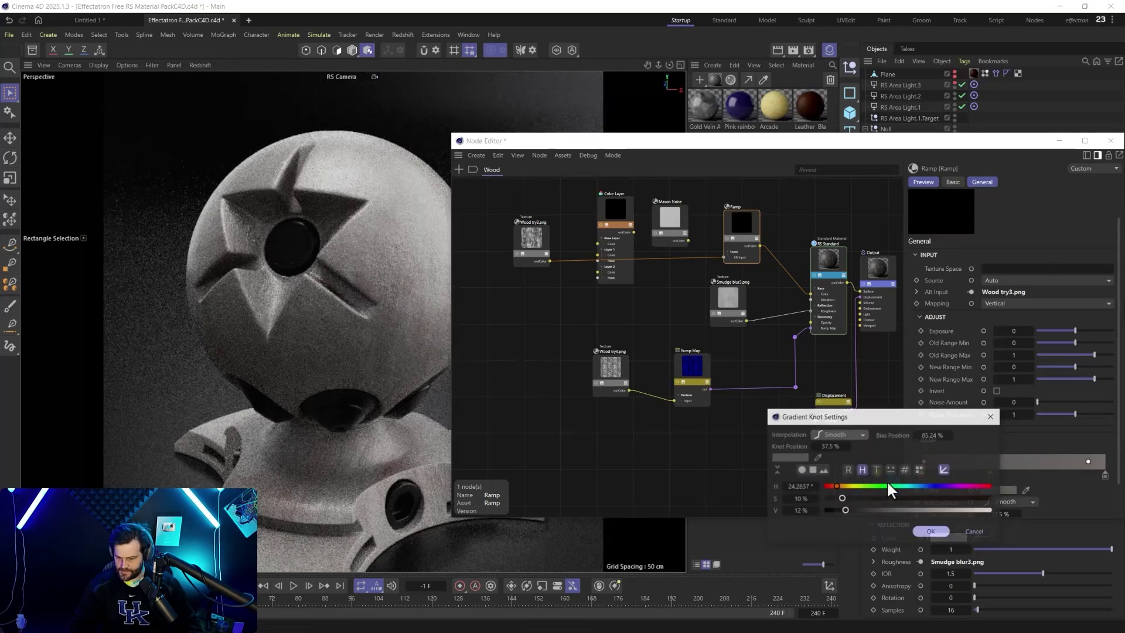
left_click(831, 485)
left_click_drag(842, 498, 947, 498)
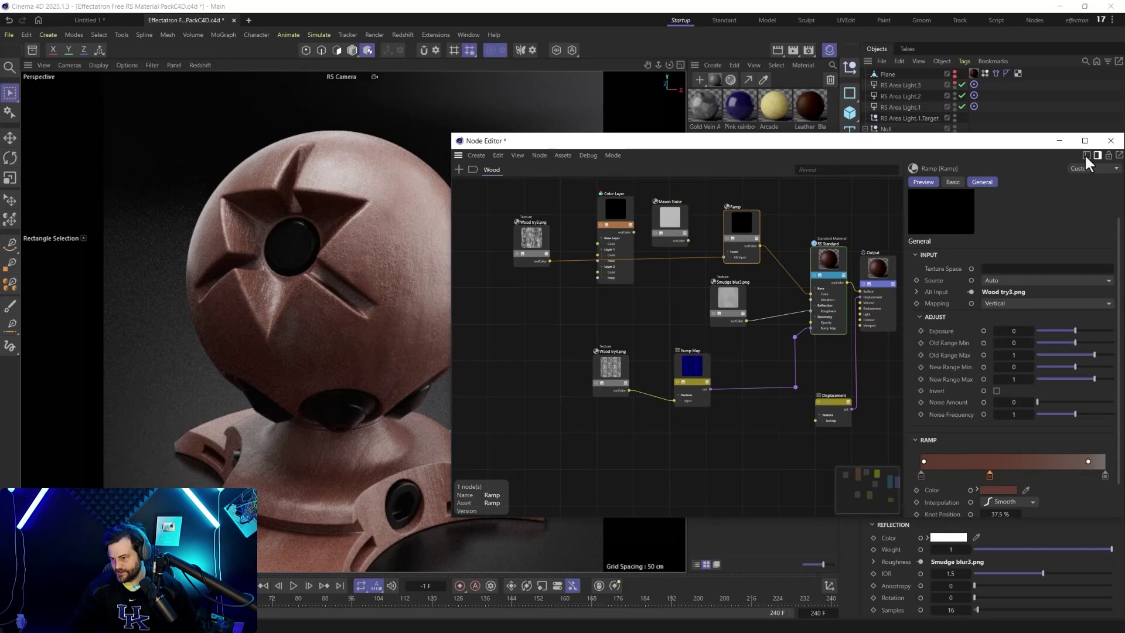
left_click(1110, 141)
Step: Apply Bright Red Rubber 1 to the Base and Ball objects and open its node graph at the CHANGE COLOR node
left_click_drag(739, 167, 1021, 170)
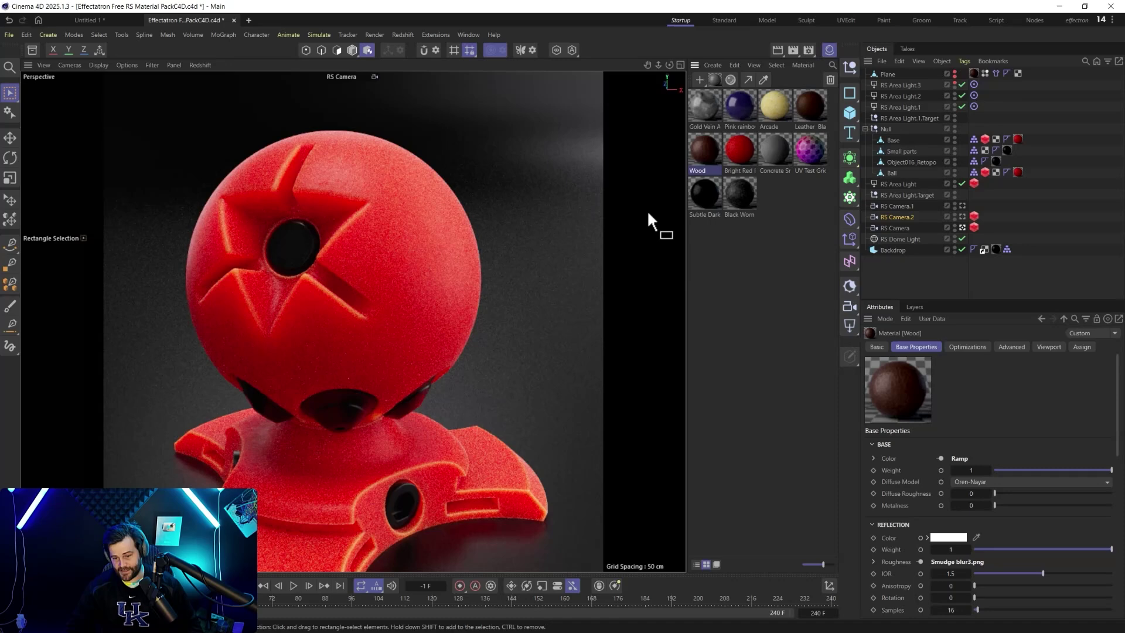
left_click(737, 153)
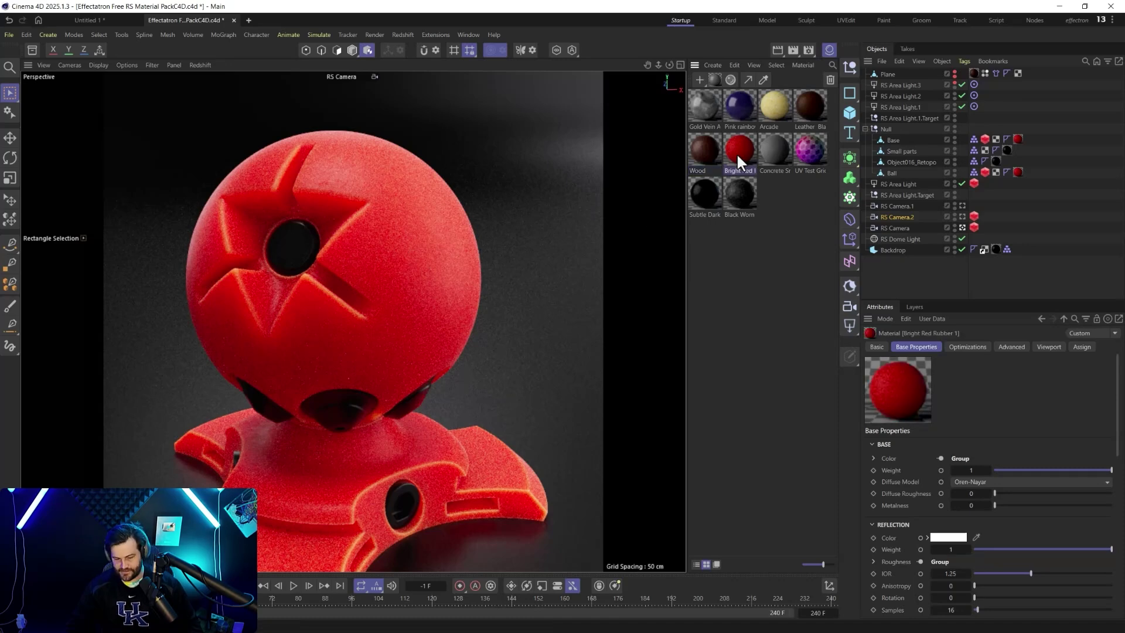
double_click(737, 156)
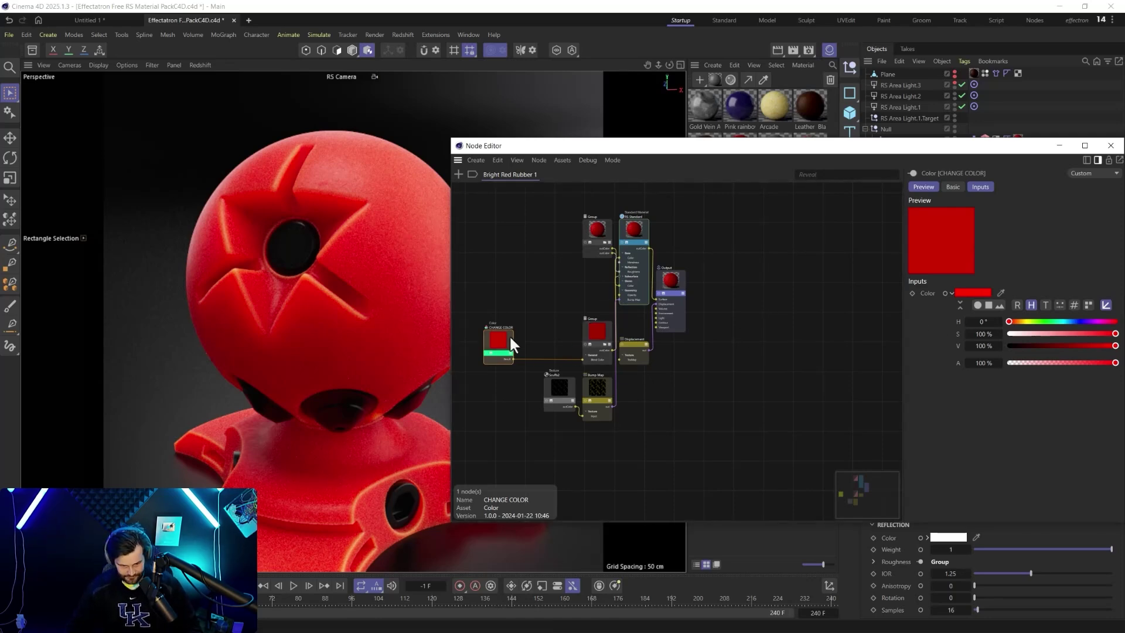
Step: Recolor Bright Red Rubber 1 to lime green by setting the CHANGE COLOR node's hue to 86°, and close the node graph
left_click_drag(1017, 322, 1060, 322)
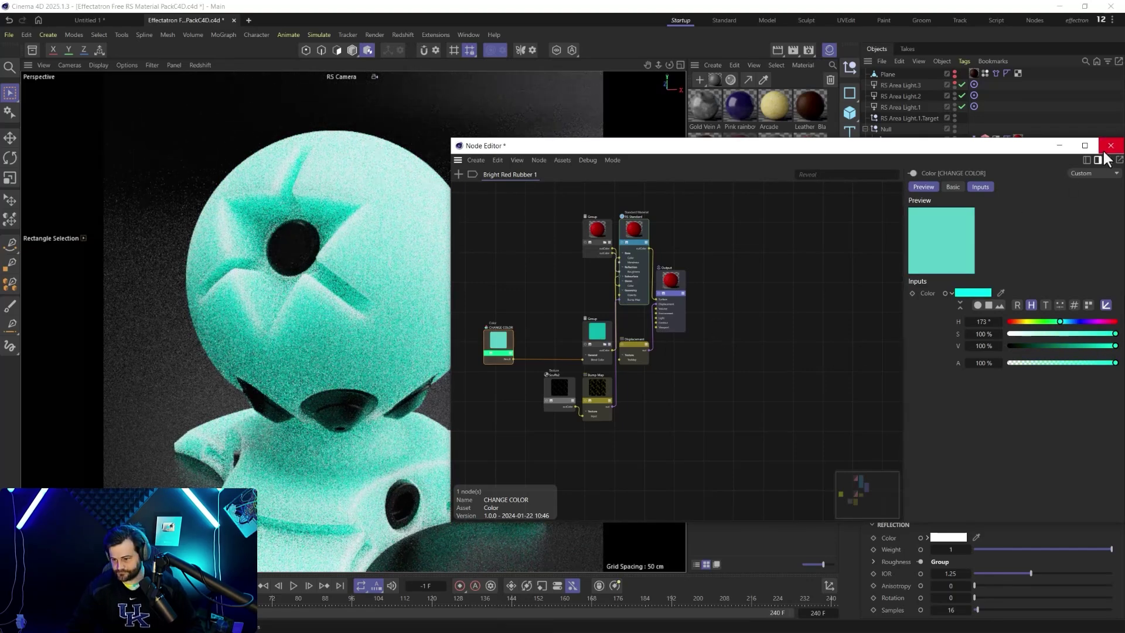
left_click(1035, 323)
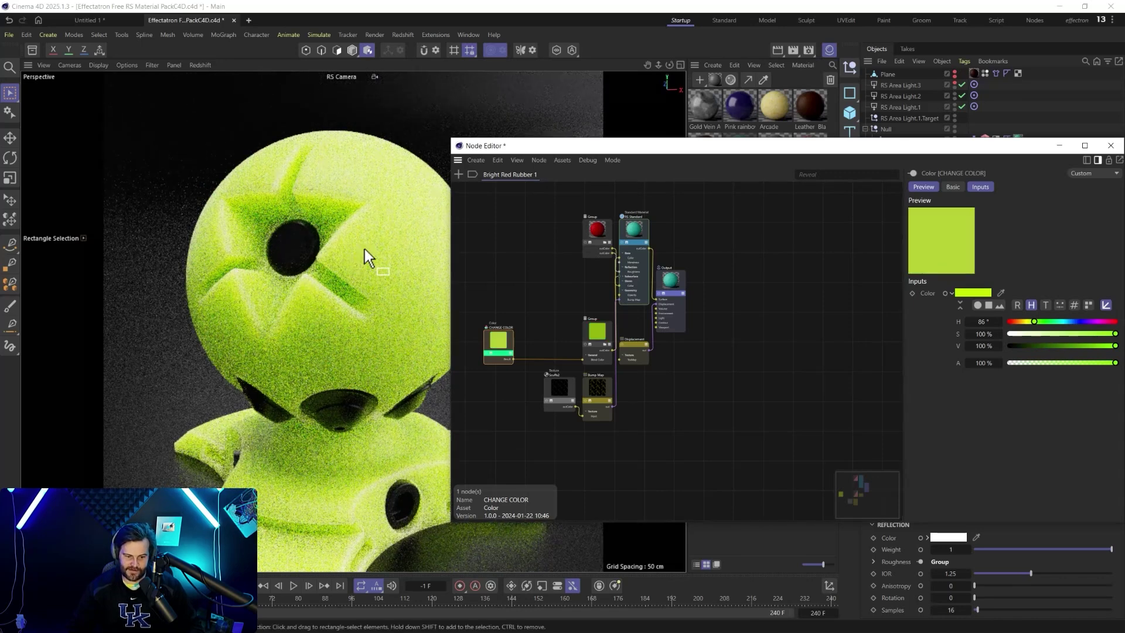
left_click(1110, 146)
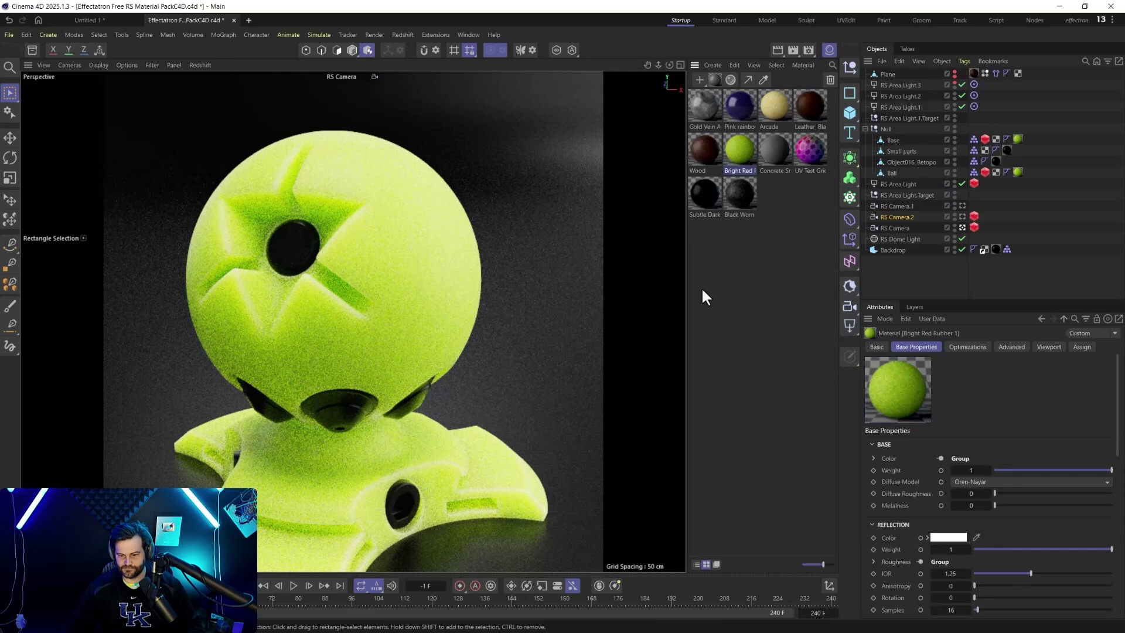
Step: Apply the Concrete Smoothish material to the Base and Ball objects
left_click(776, 150)
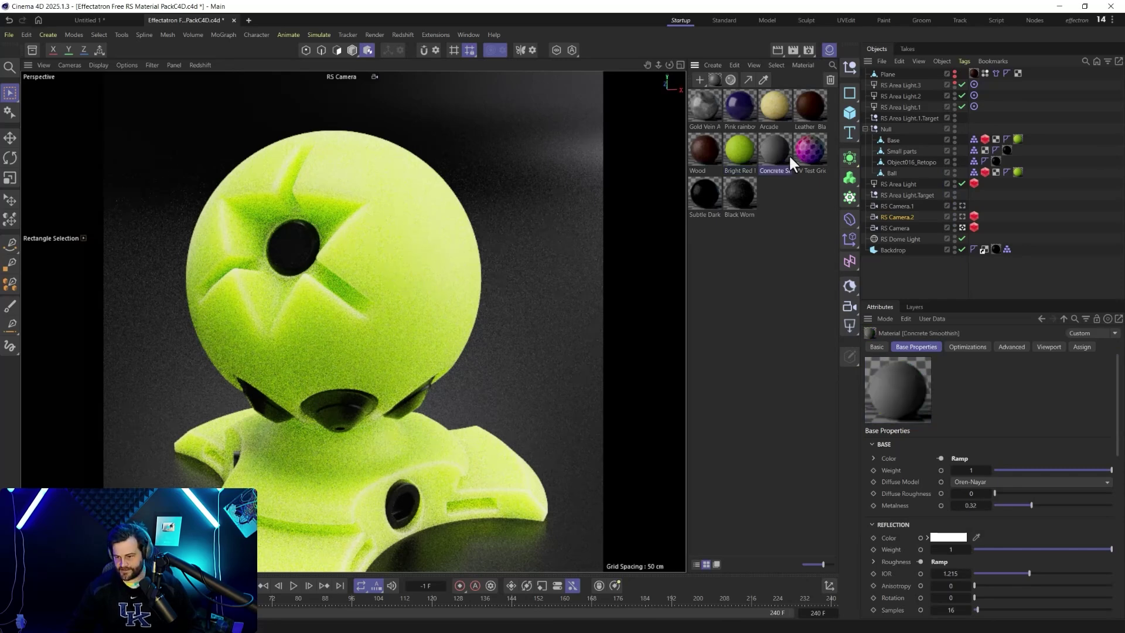
left_click_drag(789, 154, 1016, 137)
left_click_drag(953, 205, 1019, 171)
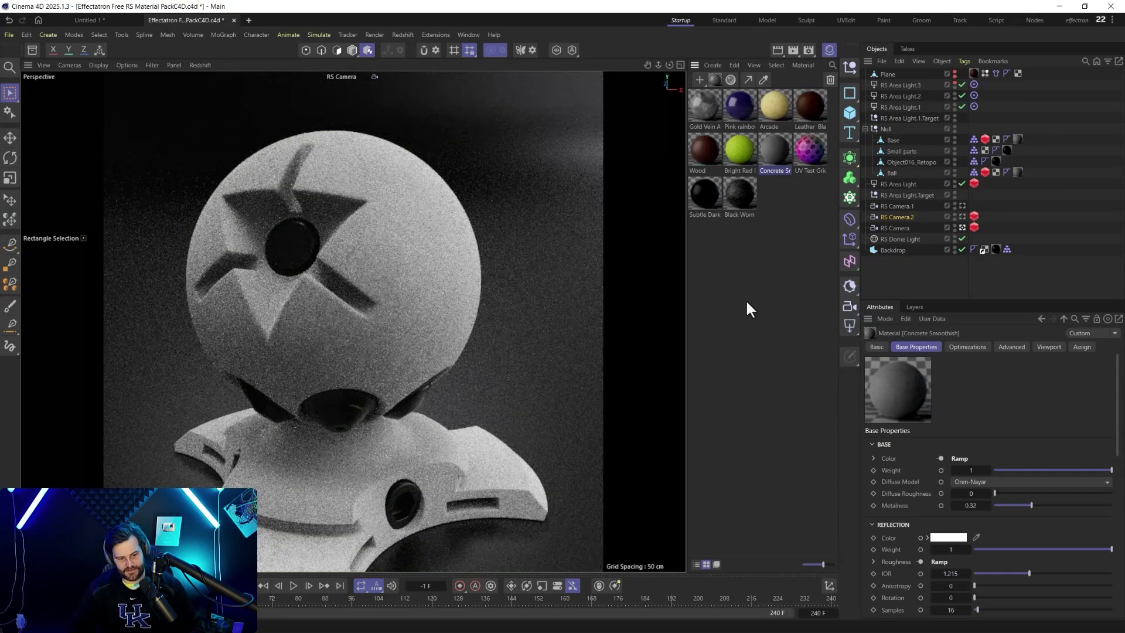
Step: View the concrete through the close-up RS Camera.2 and enable Denoising in the Redshift render settings
left_click(961, 217)
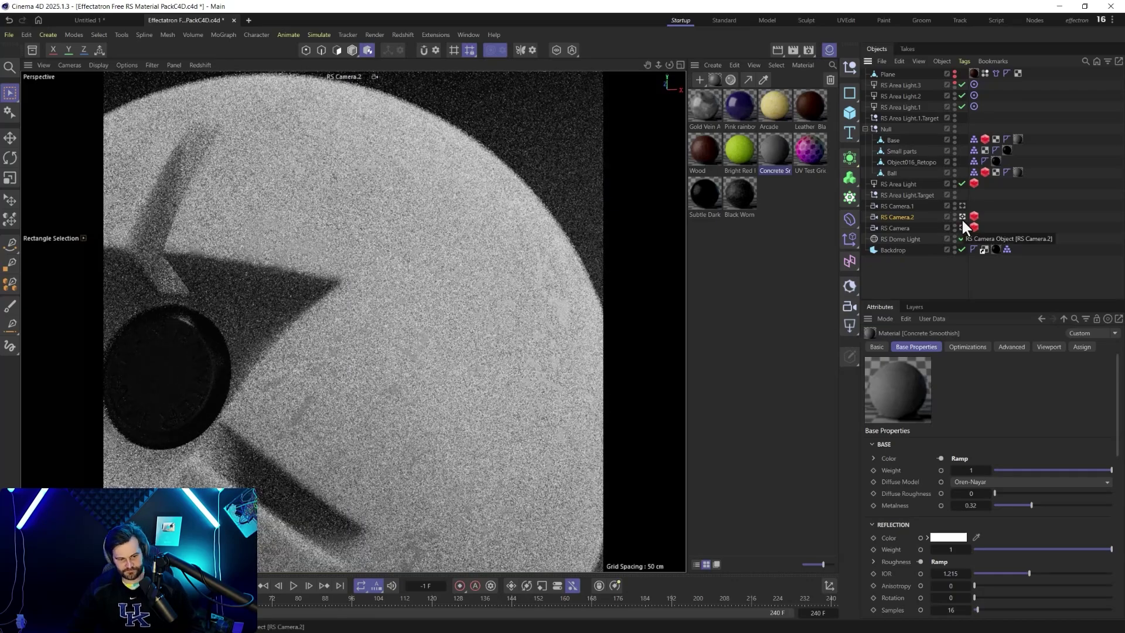
left_click(809, 49)
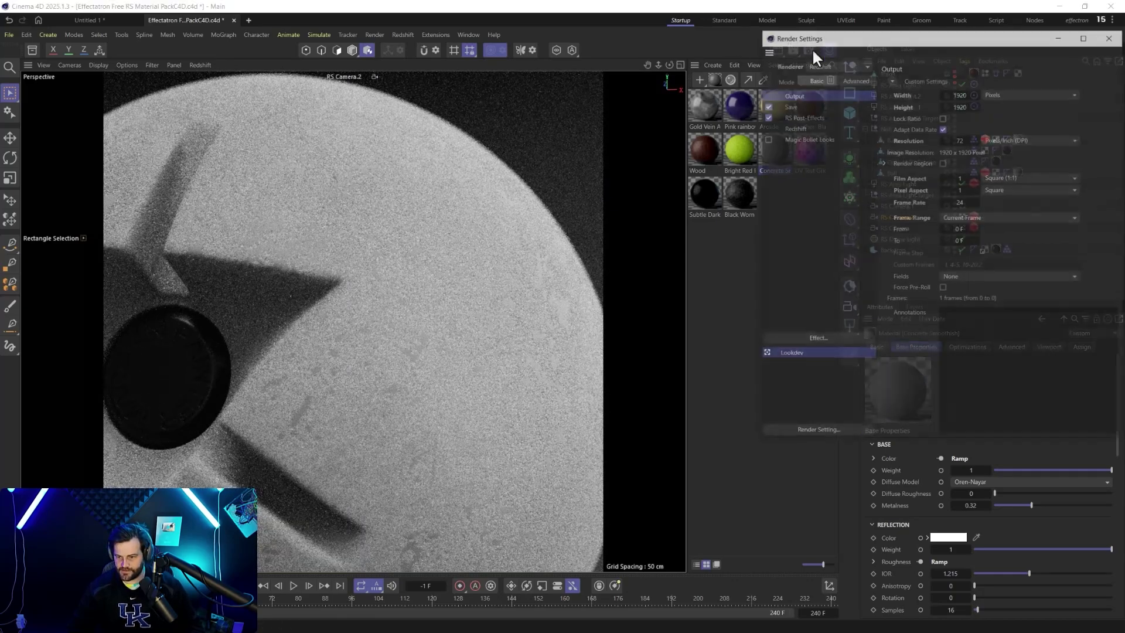
left_click(795, 129)
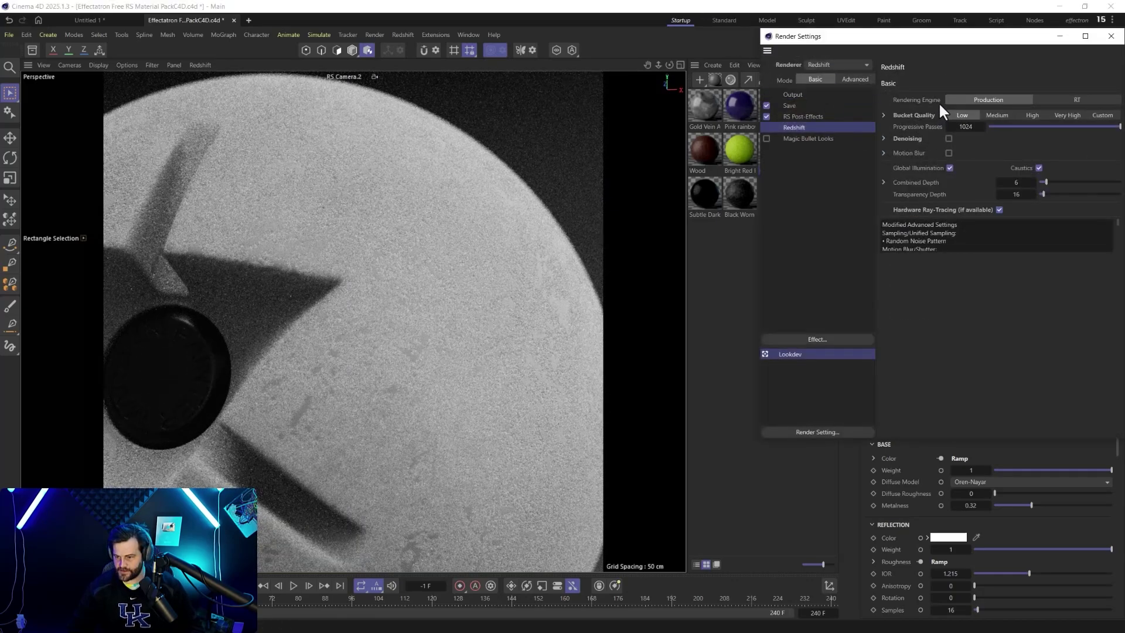
left_click(948, 139)
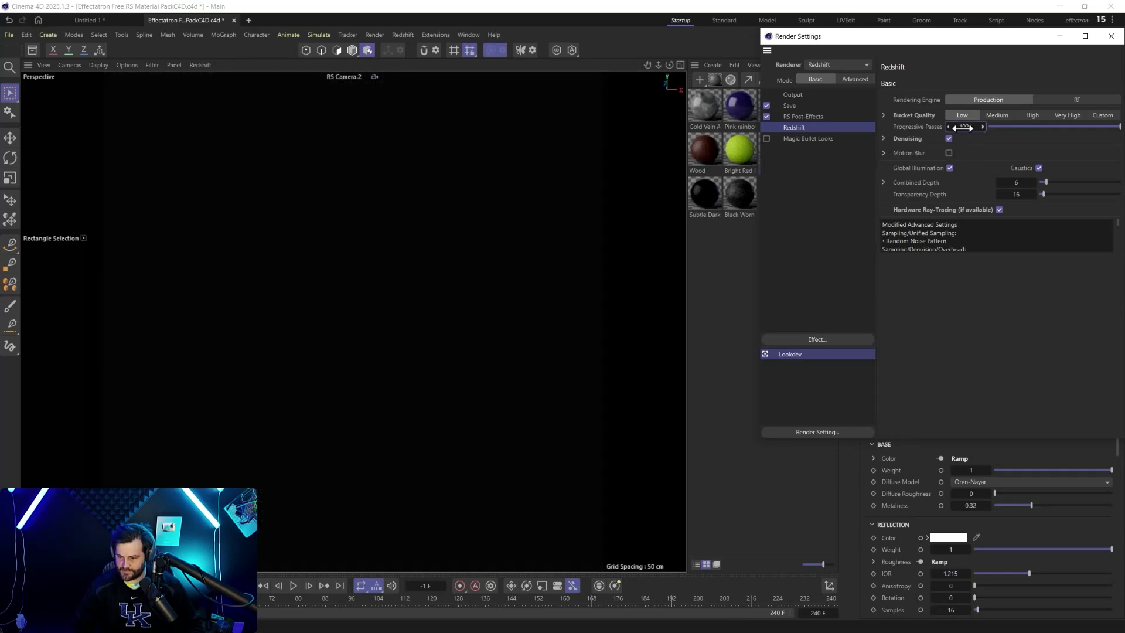
left_click(1111, 35)
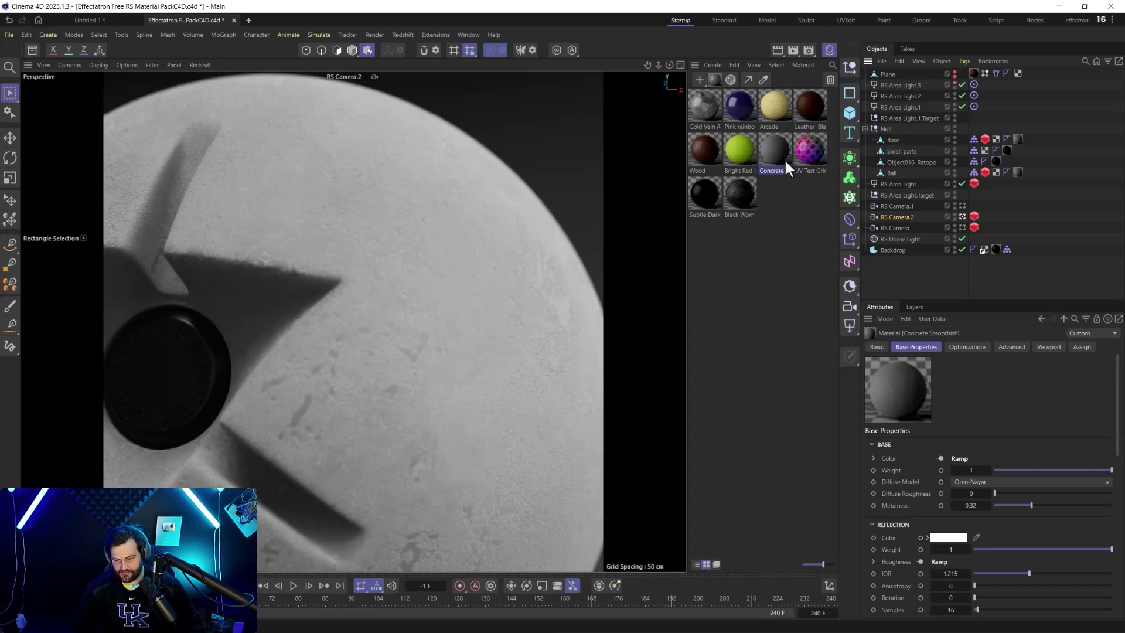
Step: Return to RS Camera and tint the first knot of Concrete Smoothish's color Ramp to hue 24° and saturation 13%
left_click(865, 214)
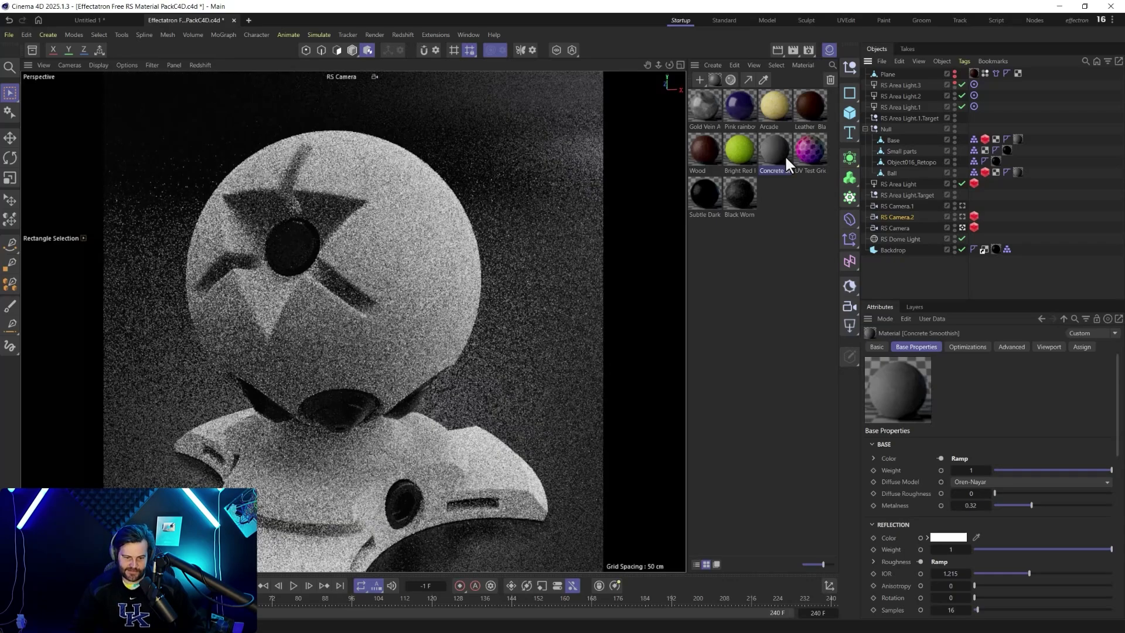
double_click(768, 150)
left_click(668, 209)
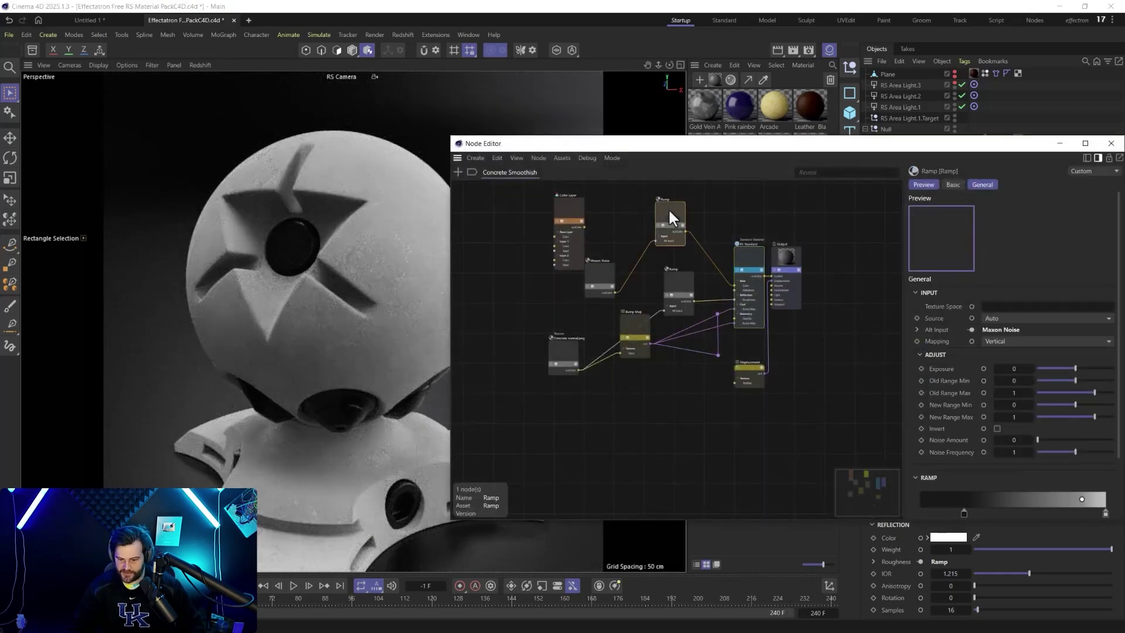
double_click(964, 514)
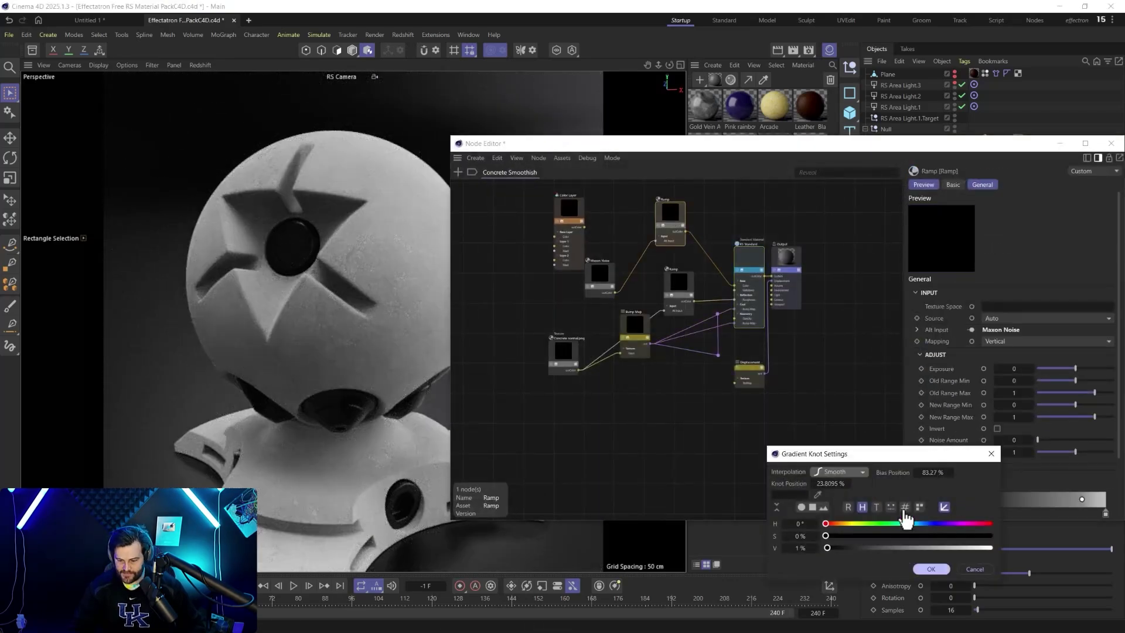
left_click(845, 534)
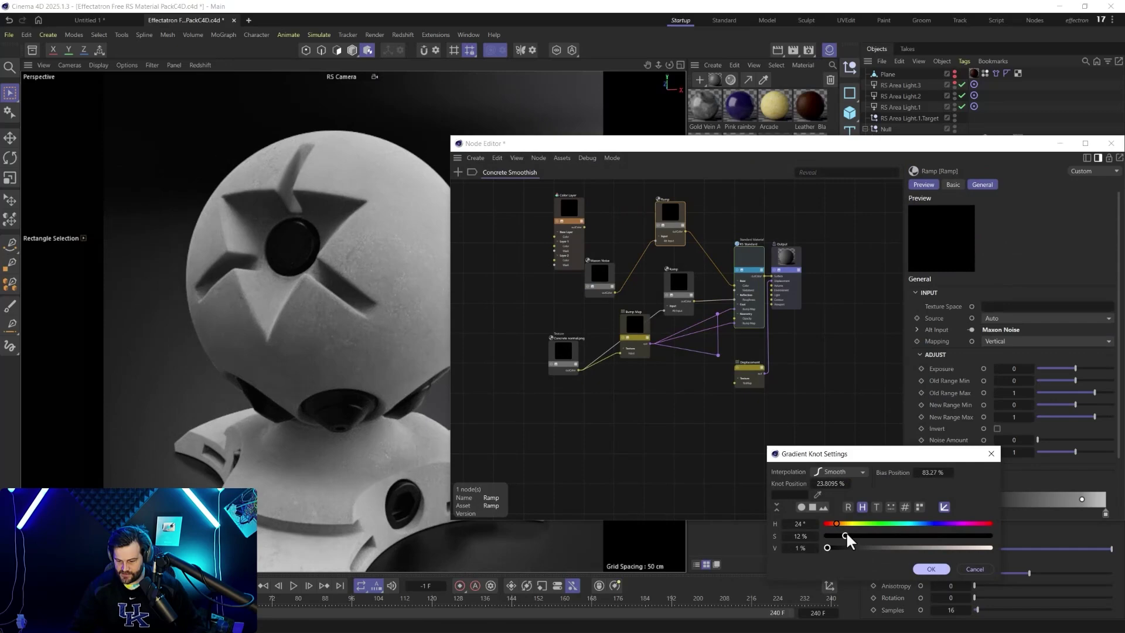
left_click(931, 568)
Step: Darken the last knot of Concrete Smoothish's Ramp to a dim warm gray
double_click(1105, 513)
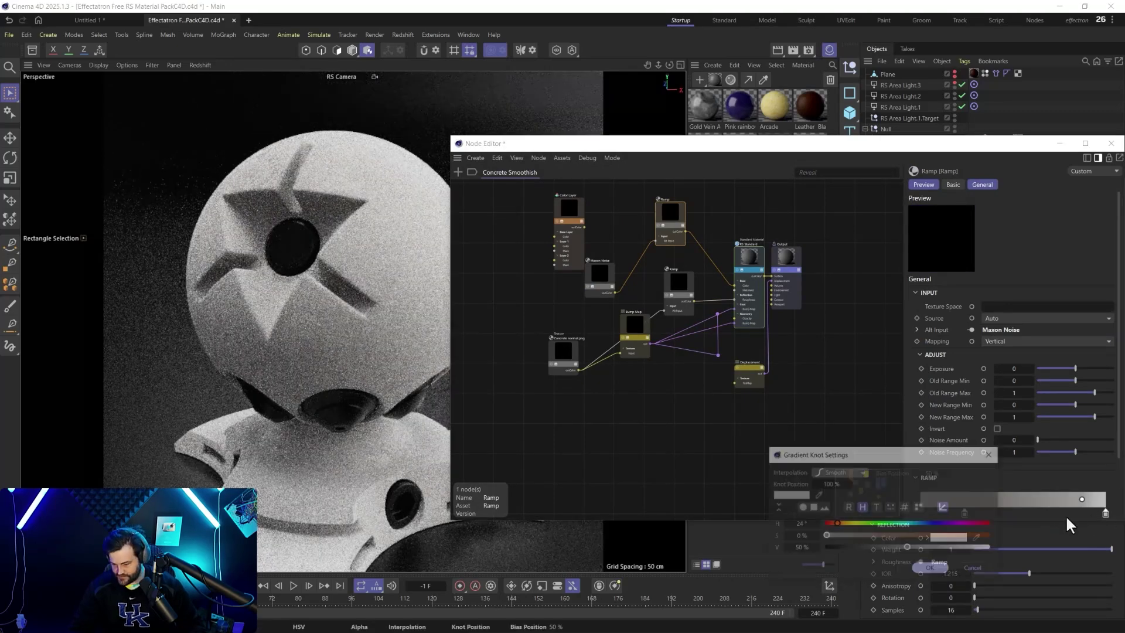
left_click(835, 547)
left_click(932, 567)
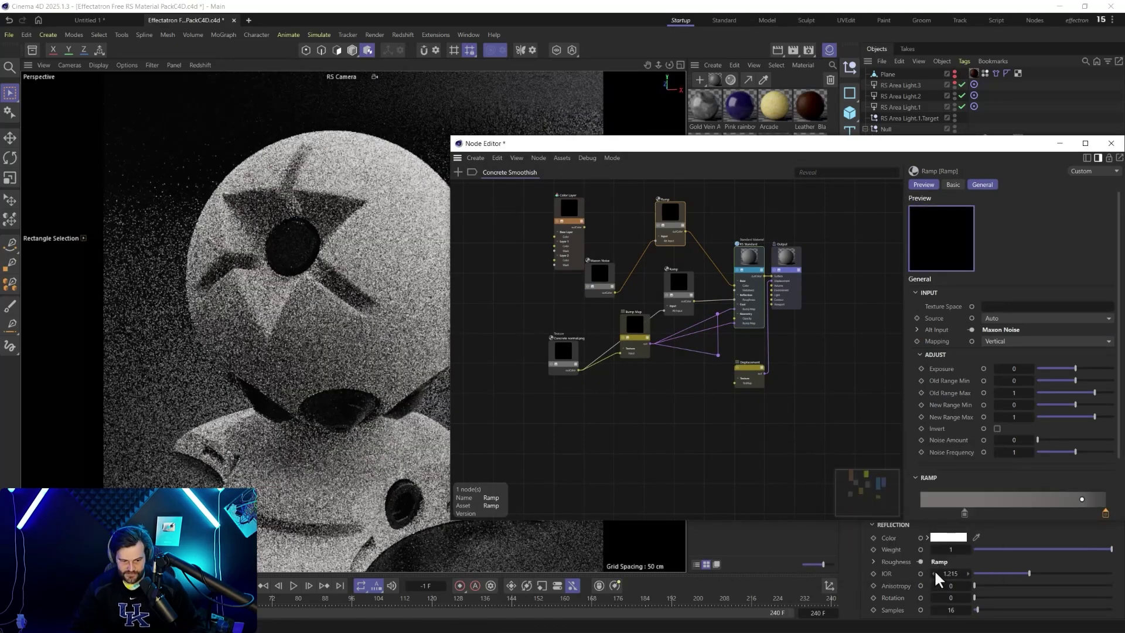
Step: Darken the first knot of Concrete Smoothish's Ramp to near black and close the node graph
double_click(964, 513)
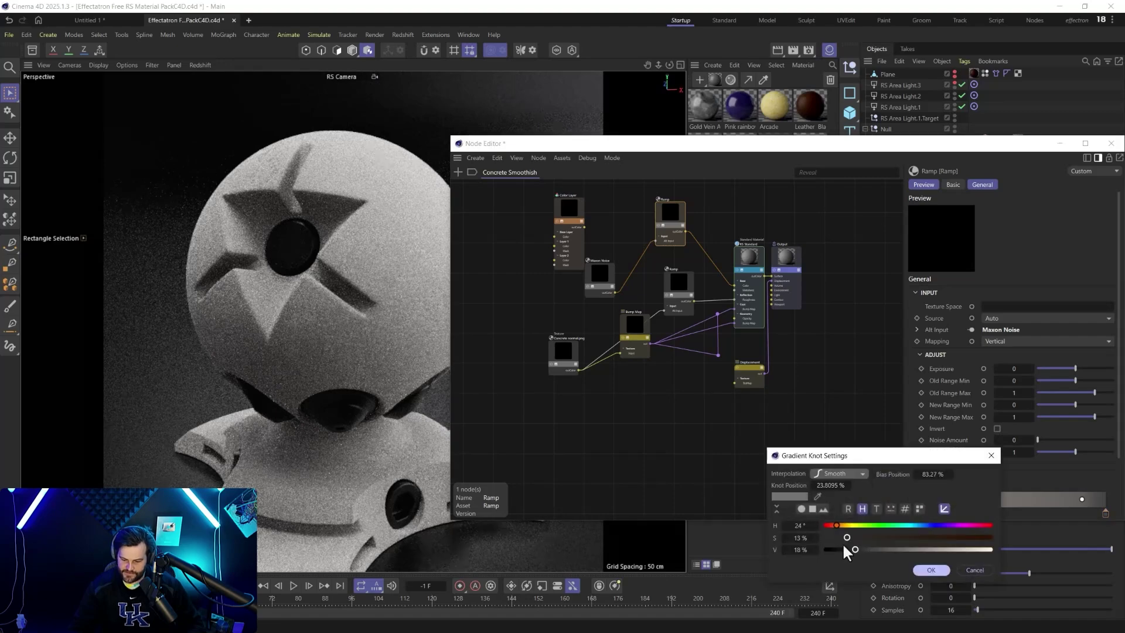
left_click(827, 549)
left_click(933, 570)
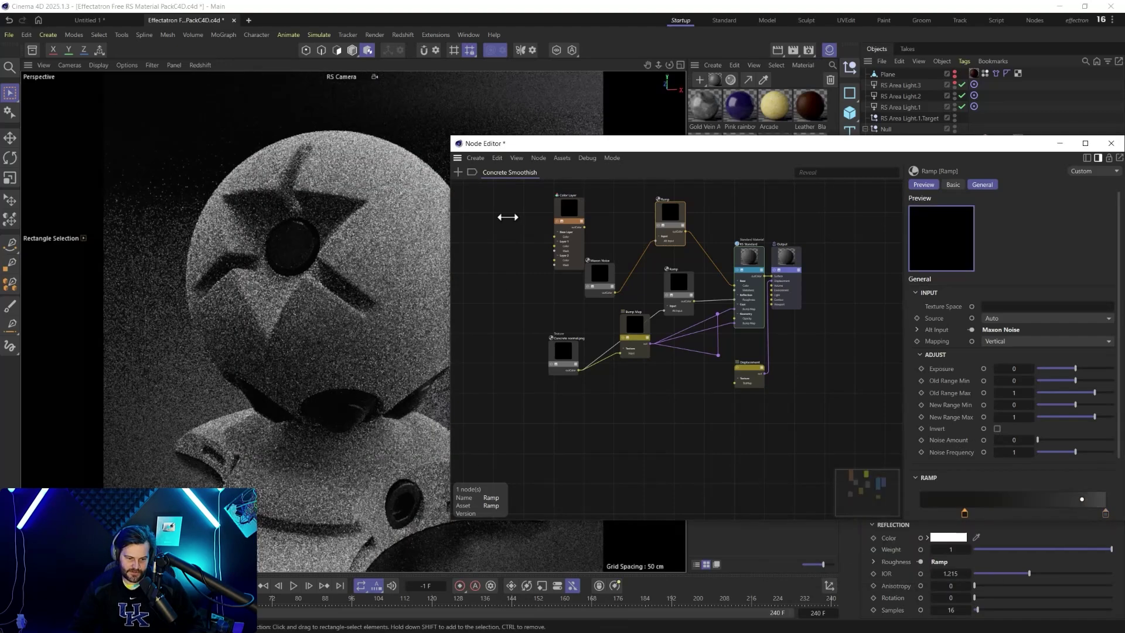
left_click_drag(1090, 517, 1112, 519)
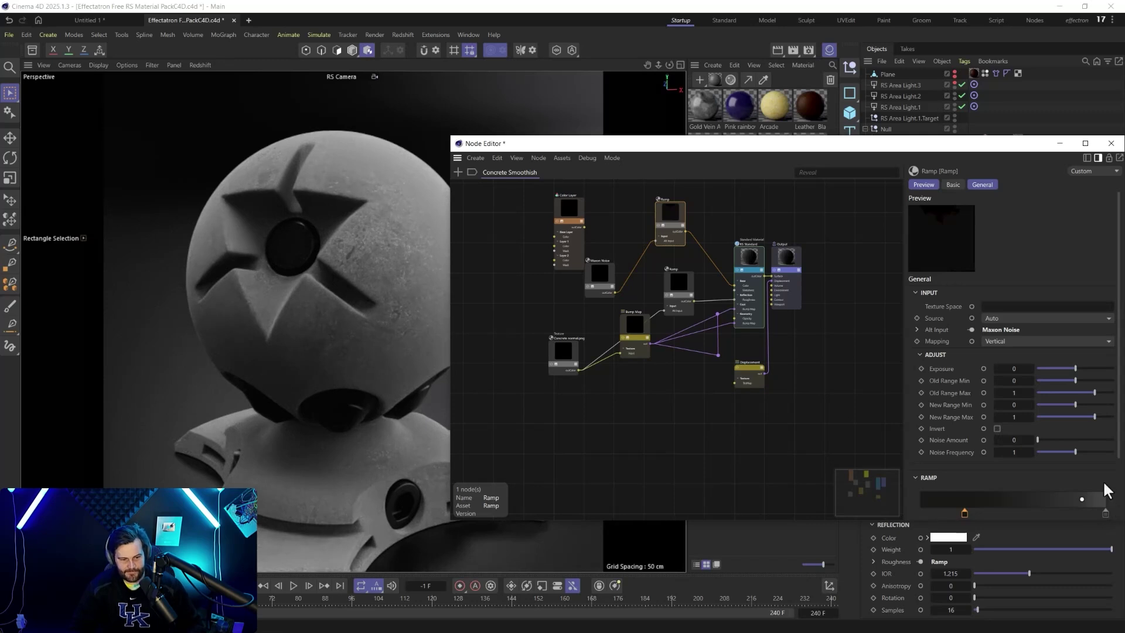
left_click(1110, 143)
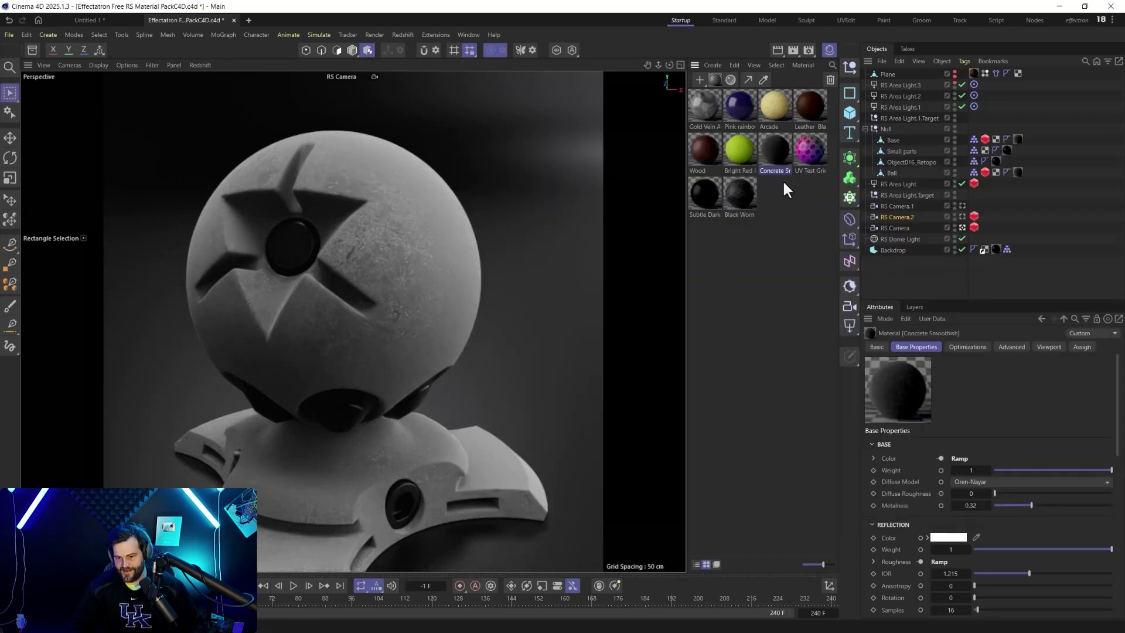
Step: Apply UV Test Grid to the Base and Ball objects, and replace it on Ball with the Subtle Dark material
left_click(810, 153)
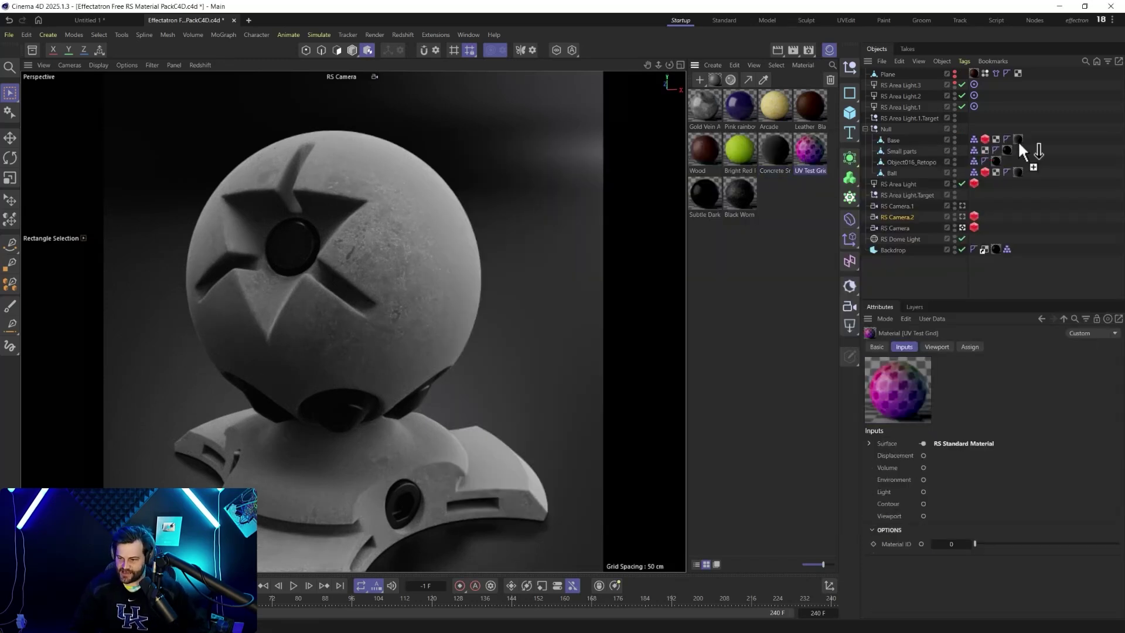
left_click_drag(1018, 140, 1018, 141)
left_click_drag(814, 156, 1018, 172)
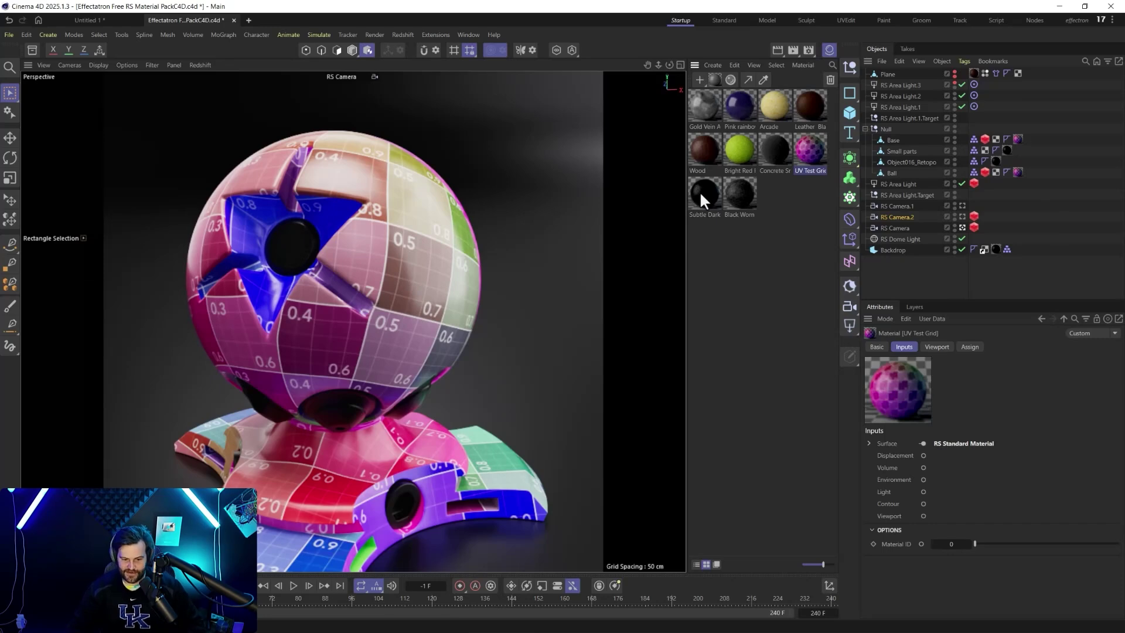
left_click_drag(700, 191, 1021, 173)
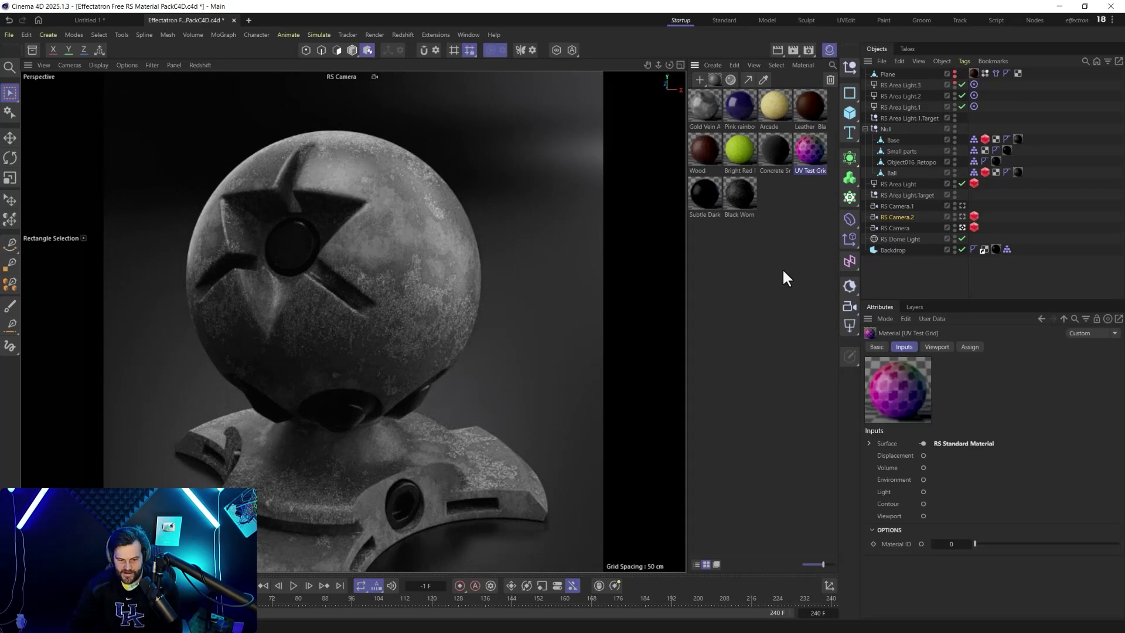
Step: Open Black Worn Stone's Ramp and recolor its knot at 11.9% to light blue with hue 216°, saturation 64% and value 78%
double_click(745, 197)
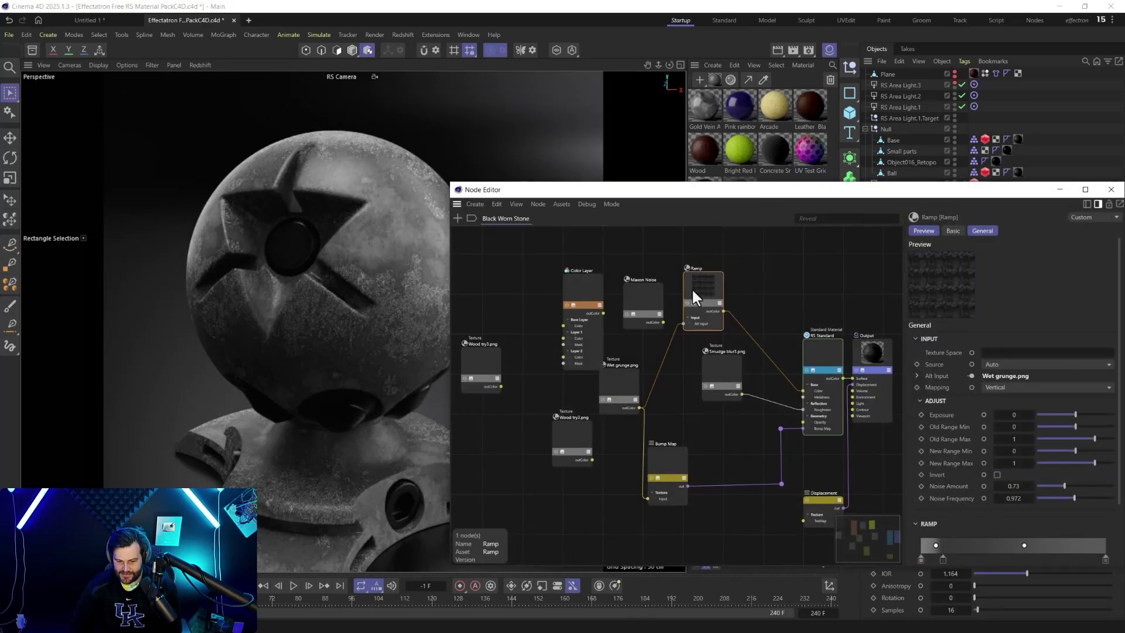
double_click(929, 558)
left_click(840, 568)
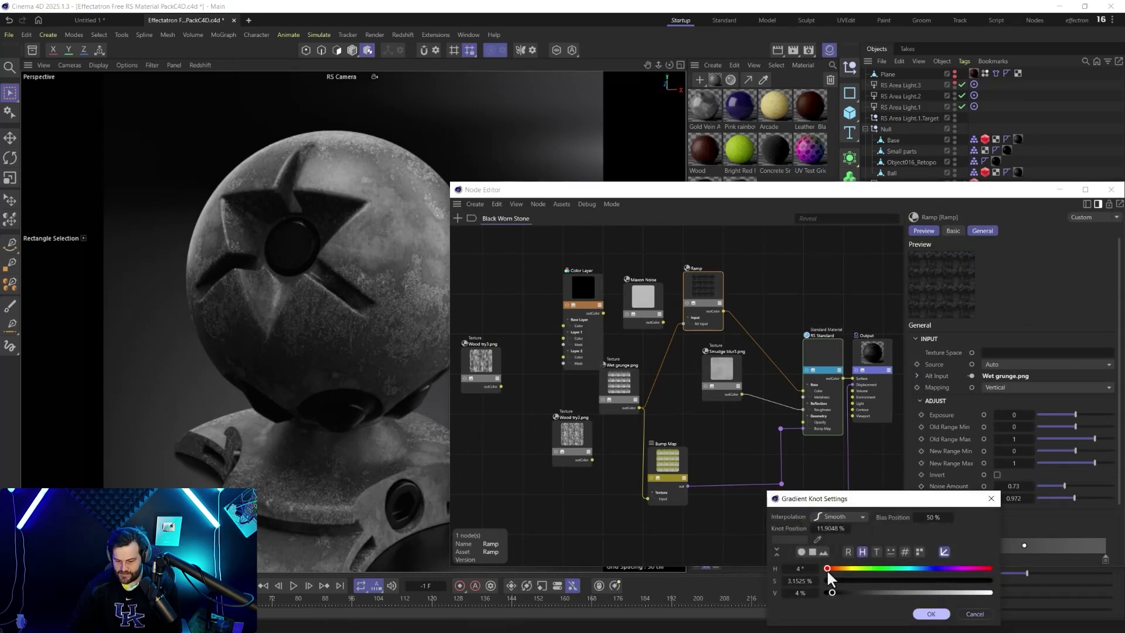
left_click_drag(828, 579, 924, 579)
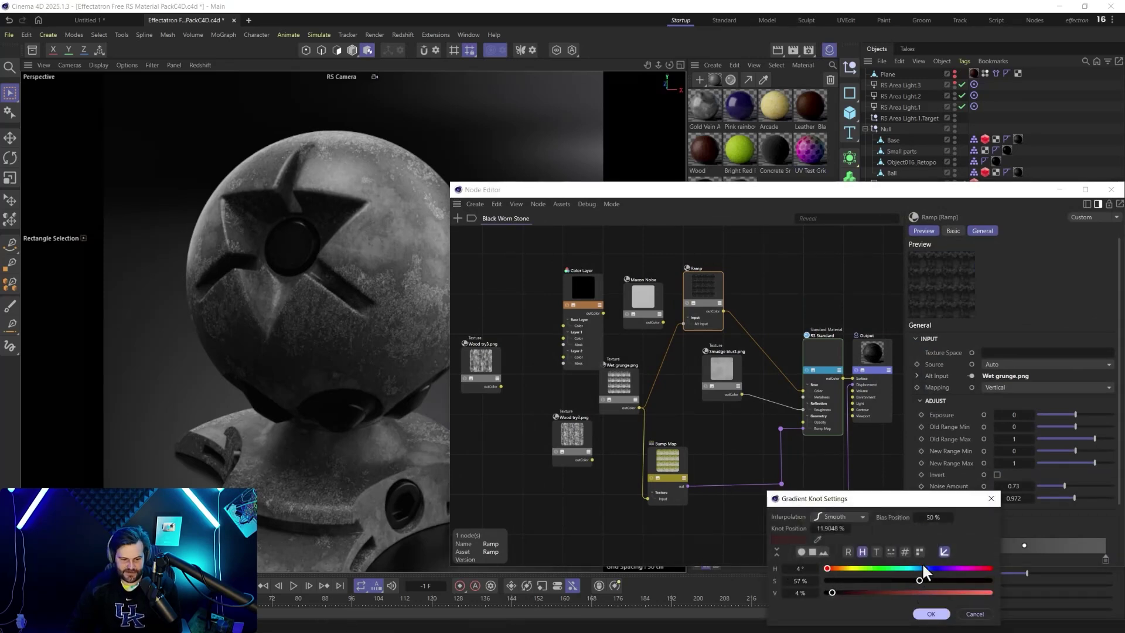
left_click(854, 567)
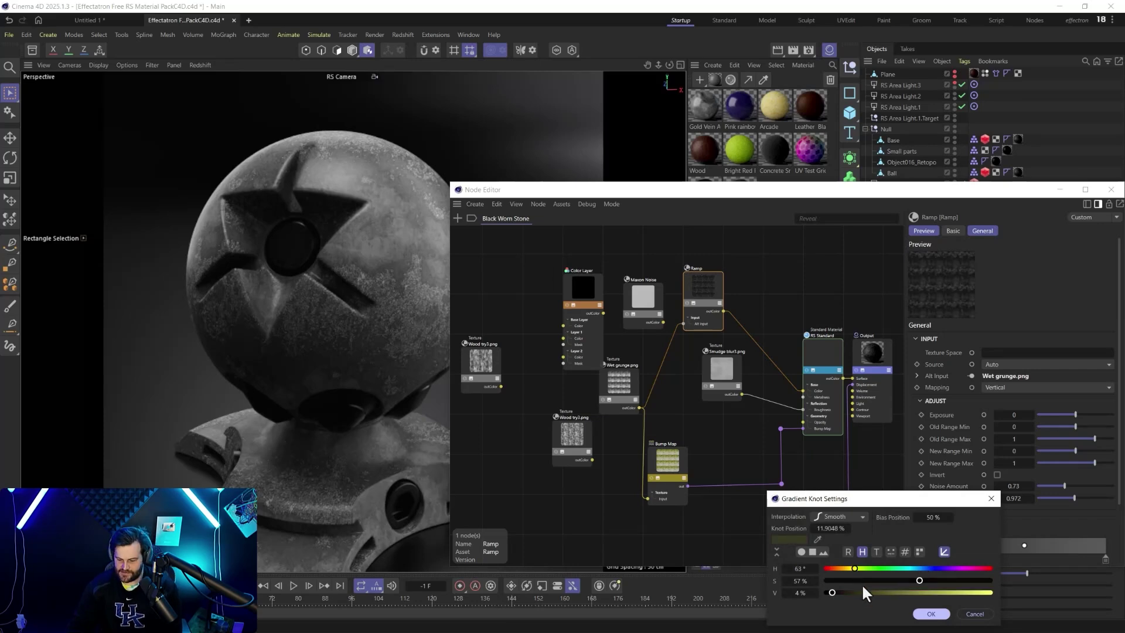
left_click(924, 567)
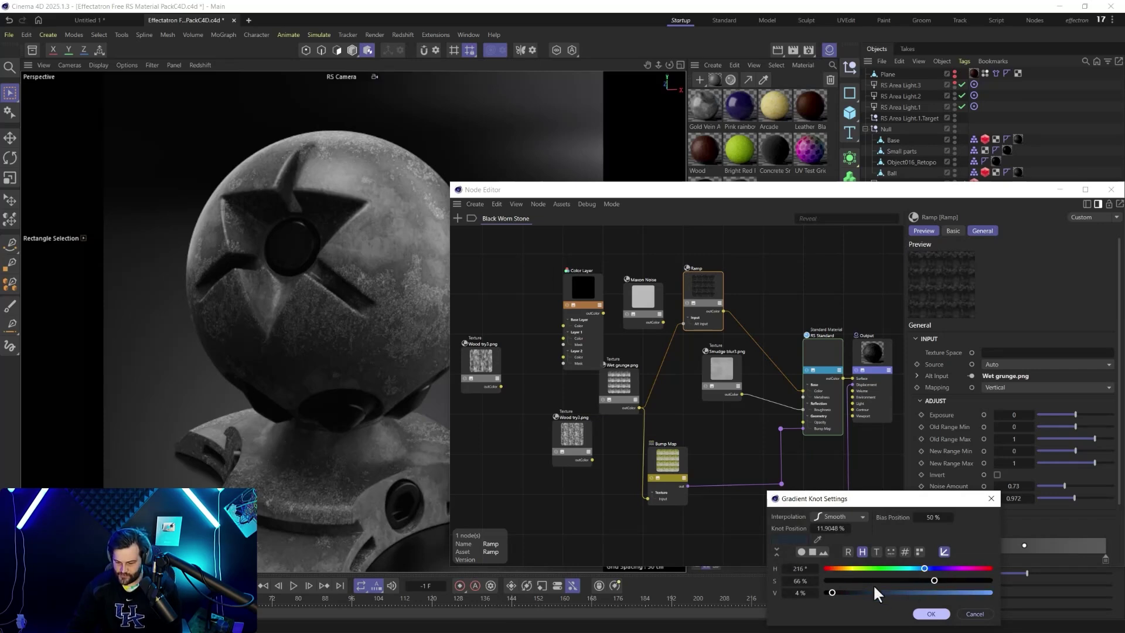
left_click(929, 580)
left_click(933, 592)
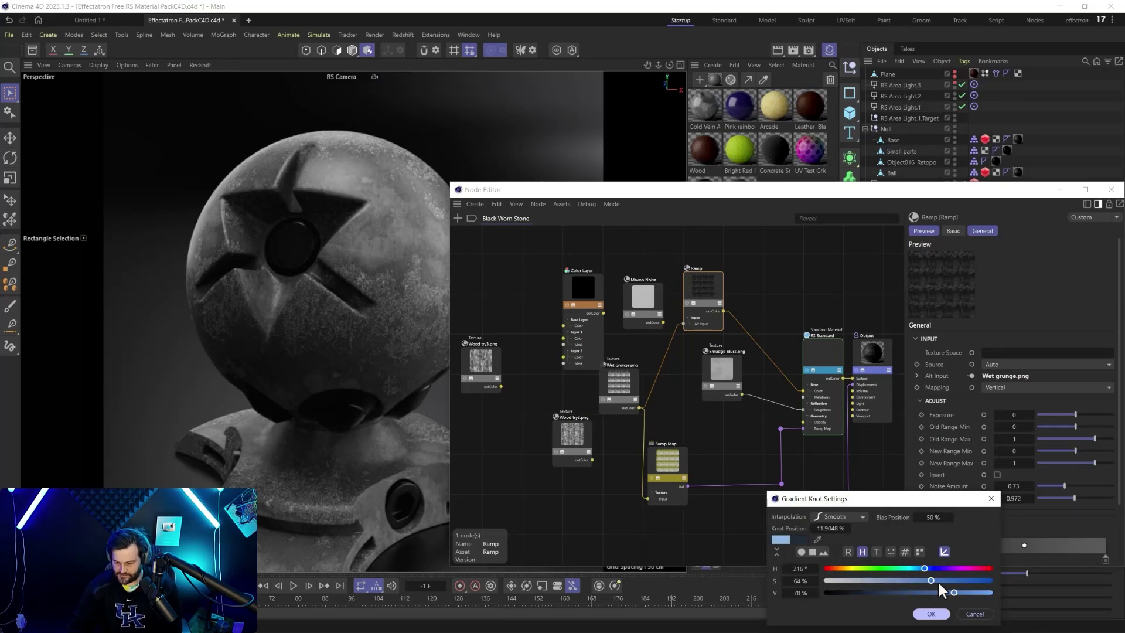
left_click(931, 613)
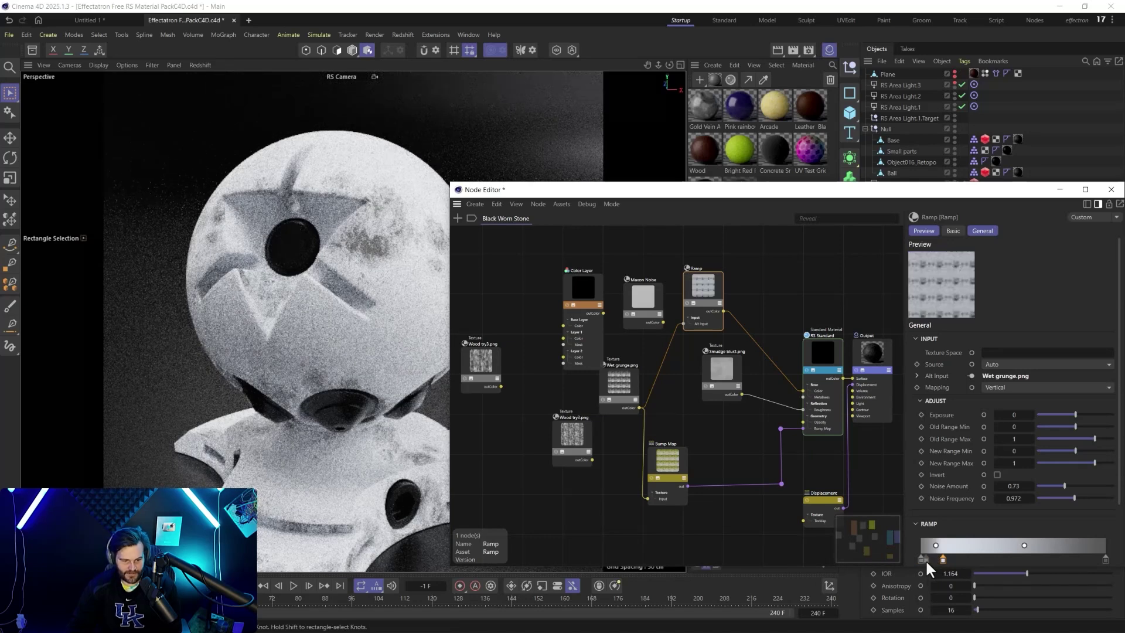
Step: Recolor the first knot of Black Worn Stone's Ramp to dark red with hue 0°, saturation 100% and value 20%
double_click(924, 559)
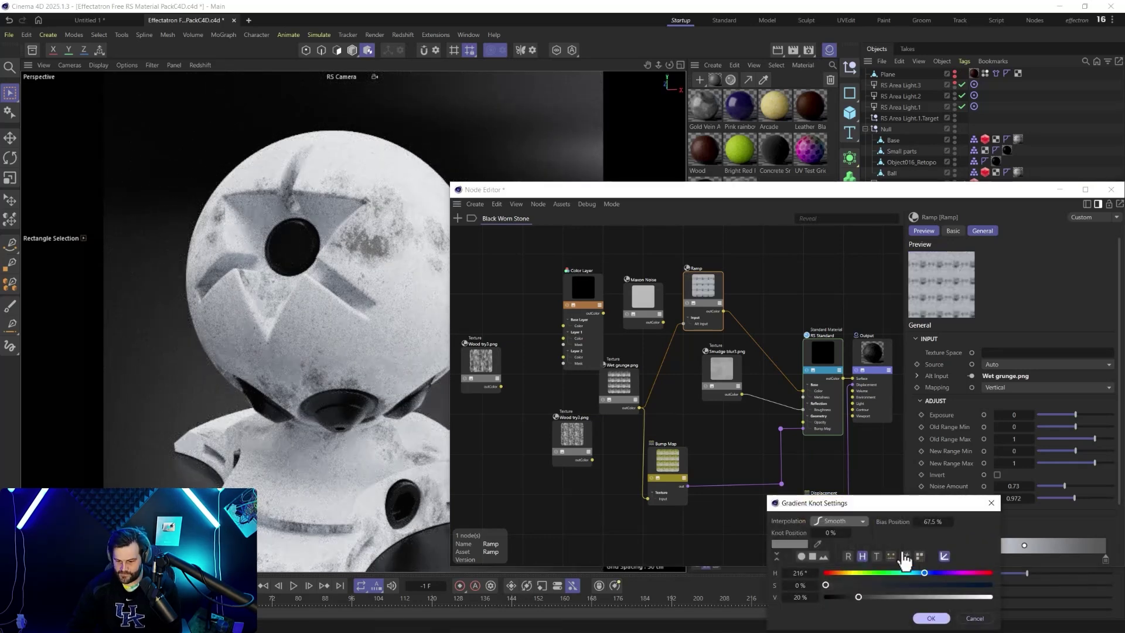
left_click_drag(853, 573, 990, 572)
left_click_drag(826, 585, 949, 586)
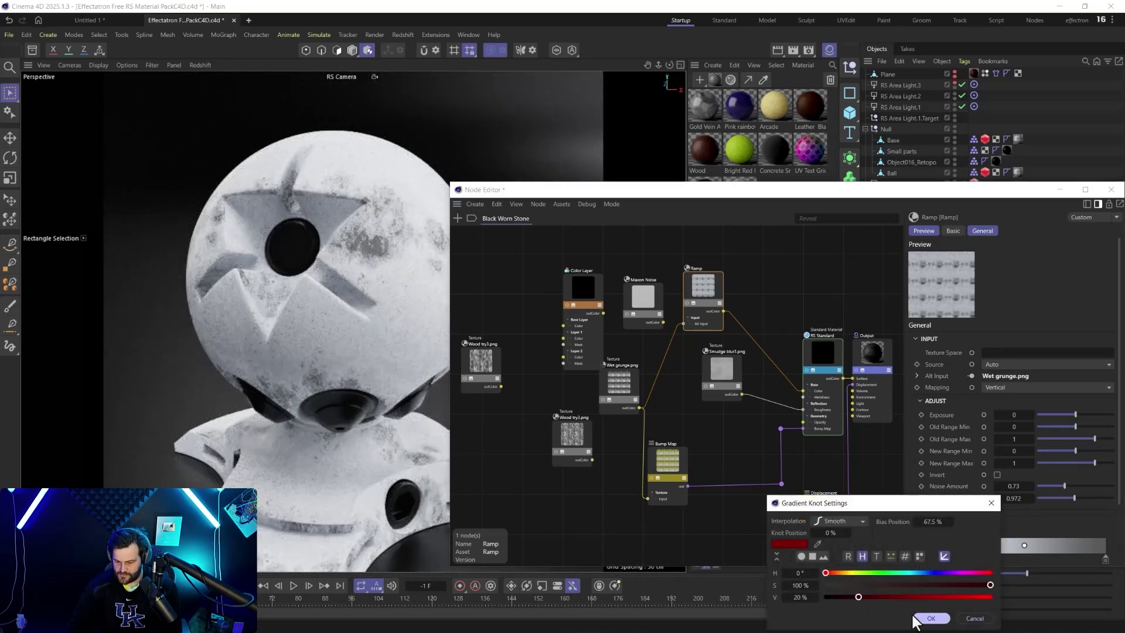
left_click(931, 618)
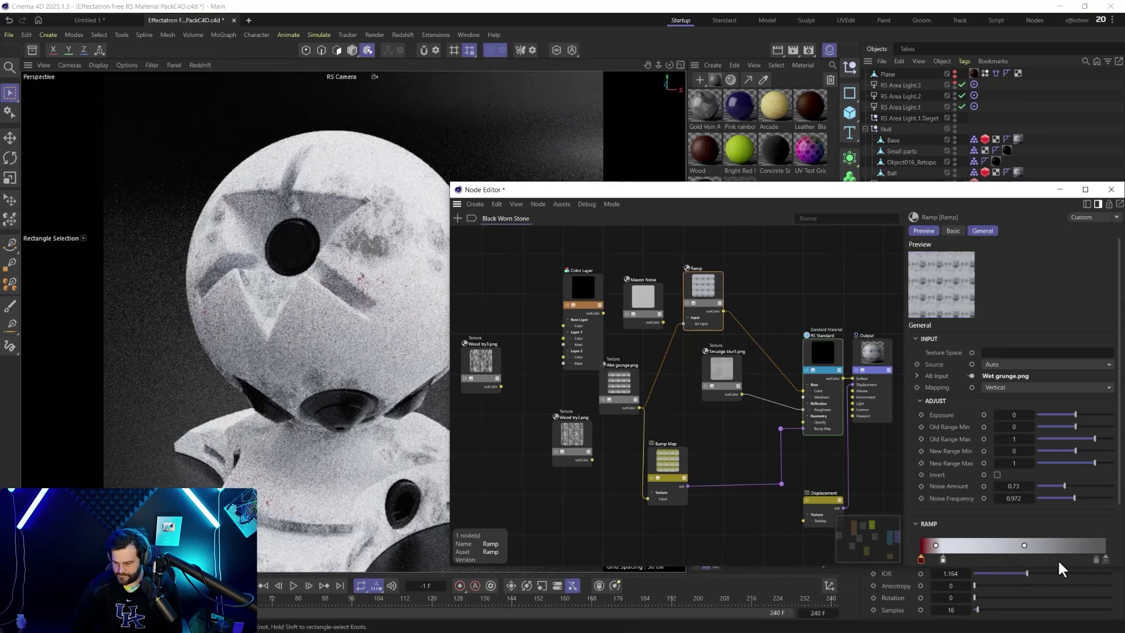
Step: Recolor the second knot of Black Worn Stone's Ramp, at 11.9%, to a muted pinkish red
double_click(943, 561)
key("ctrl+v")
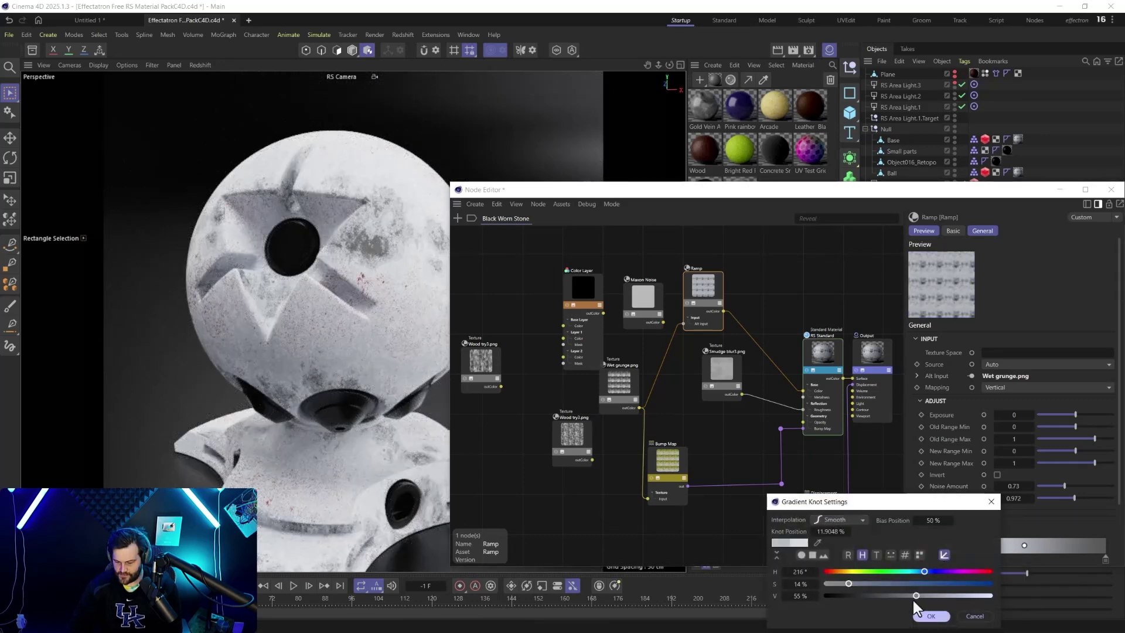
left_click(931, 616)
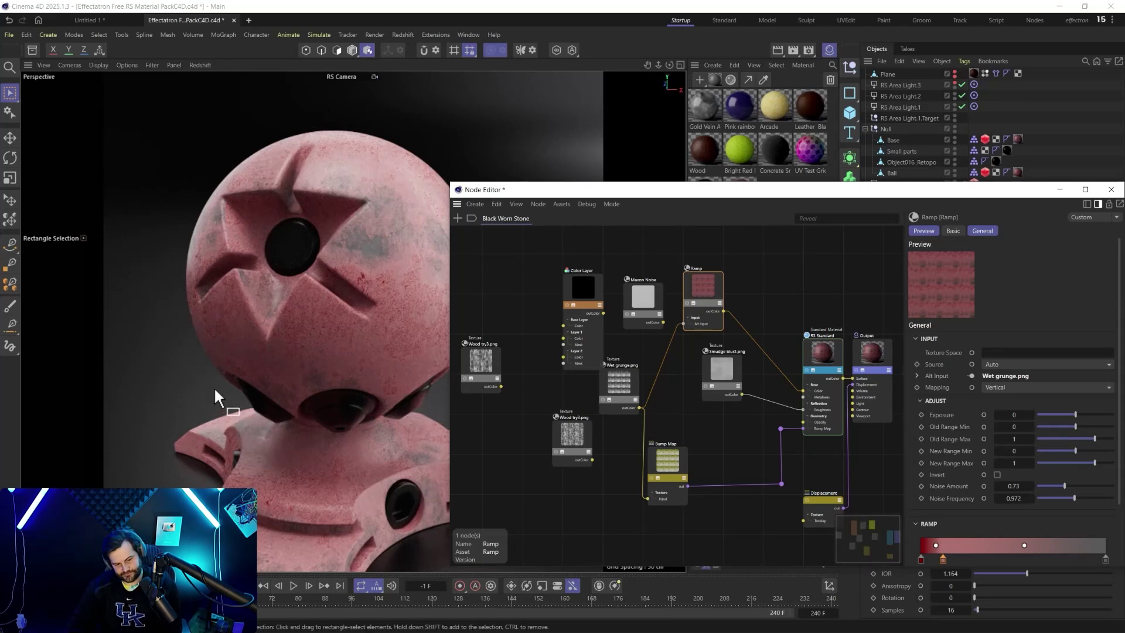
Step: Recolor the last knot of Black Worn Stone's Ramp to white and close the node graph
double_click(1103, 557)
left_click(931, 611)
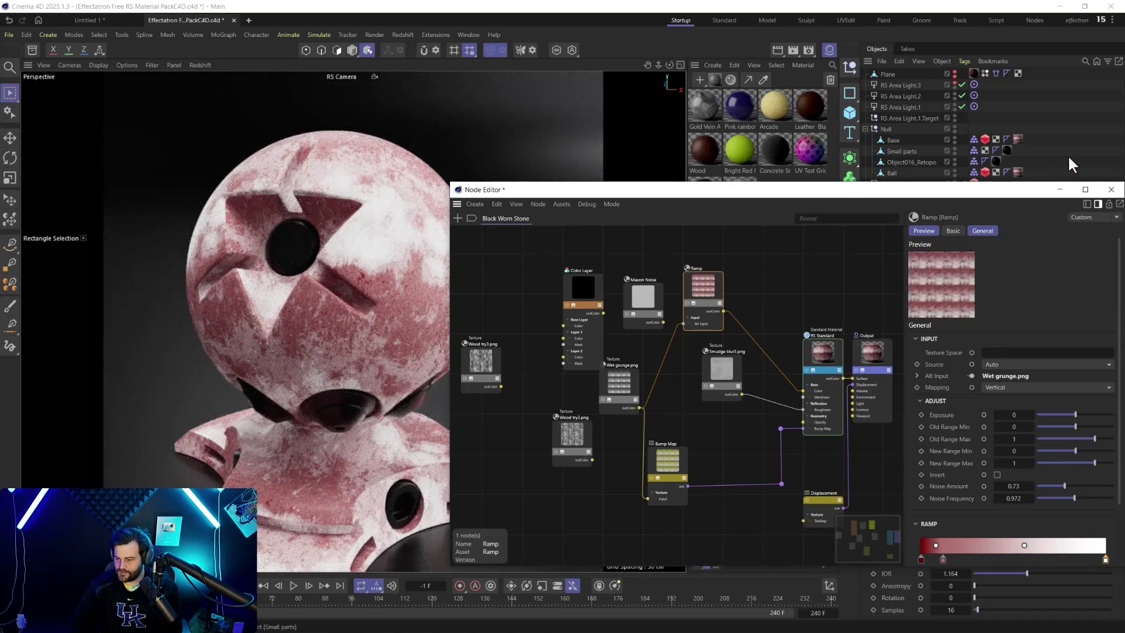
left_click(1111, 189)
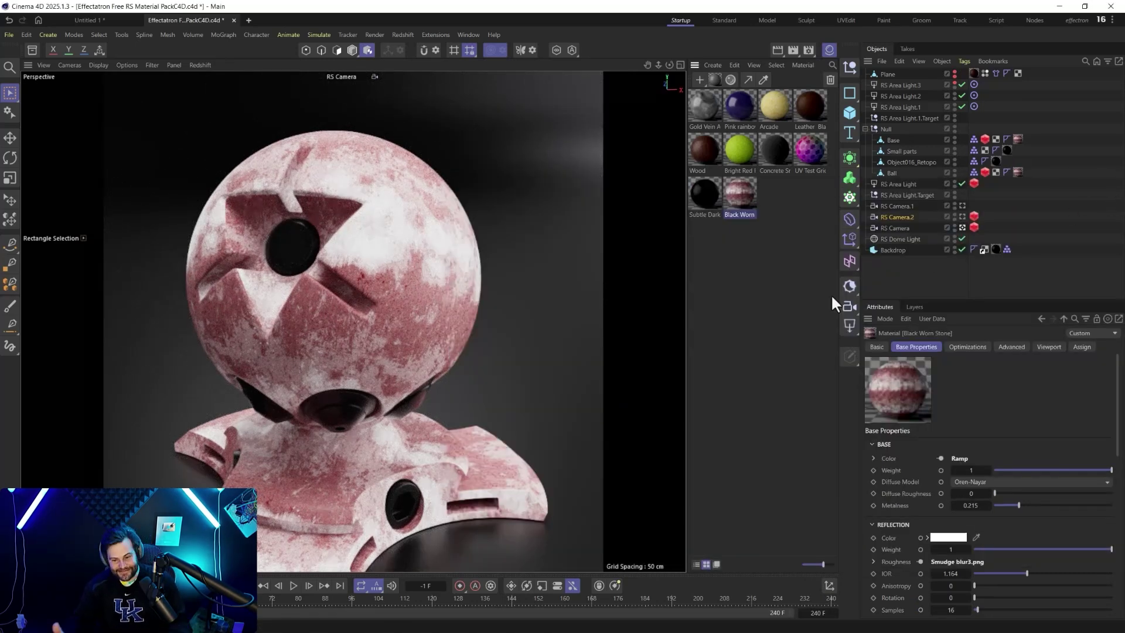